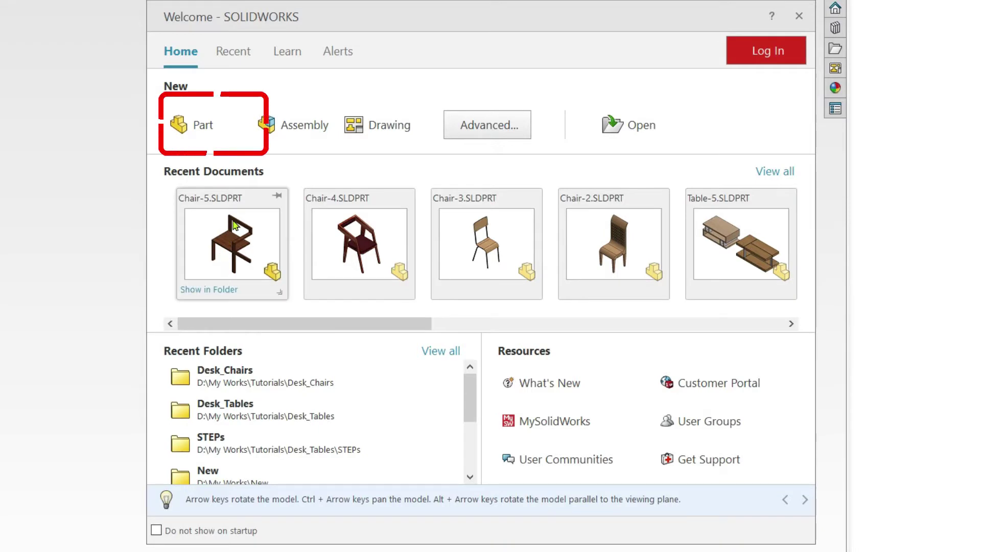
Step: Create a new part and start an Extruded Boss/Base that waits for a sketch plane
left_click(218, 126)
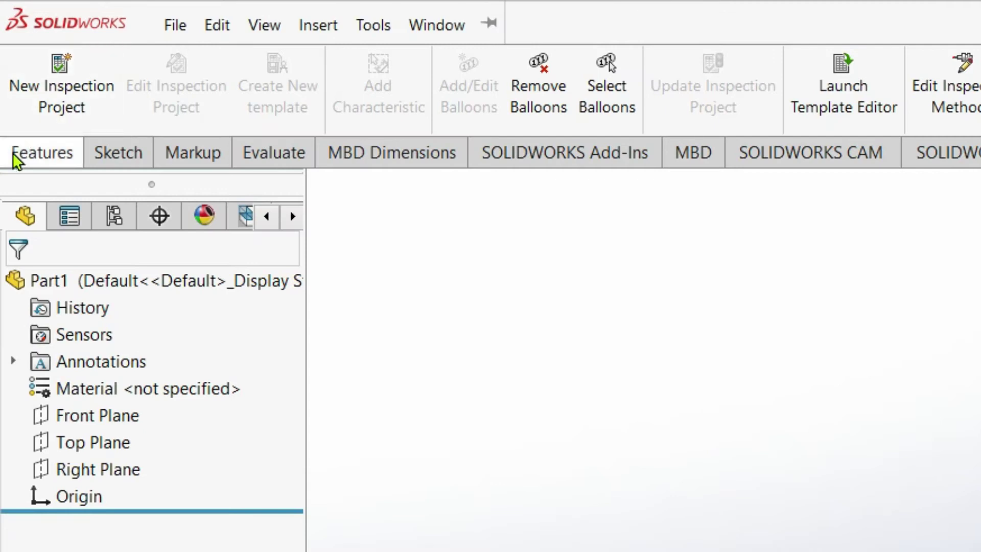
left_click(11, 156)
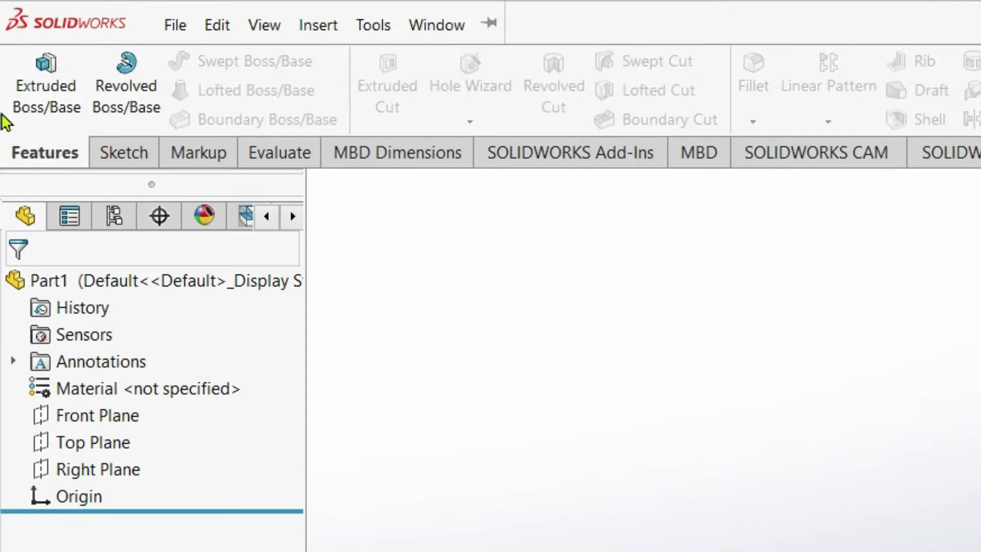
left_click(45, 64)
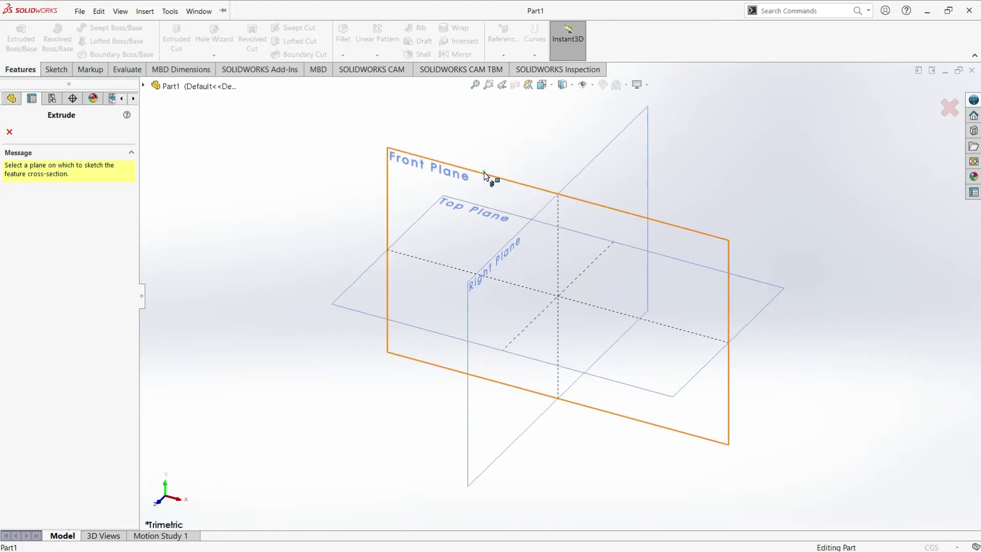
Step: On the Front Plane, draw a vertical line through the origin and pick it for dimensioning
left_click(484, 174)
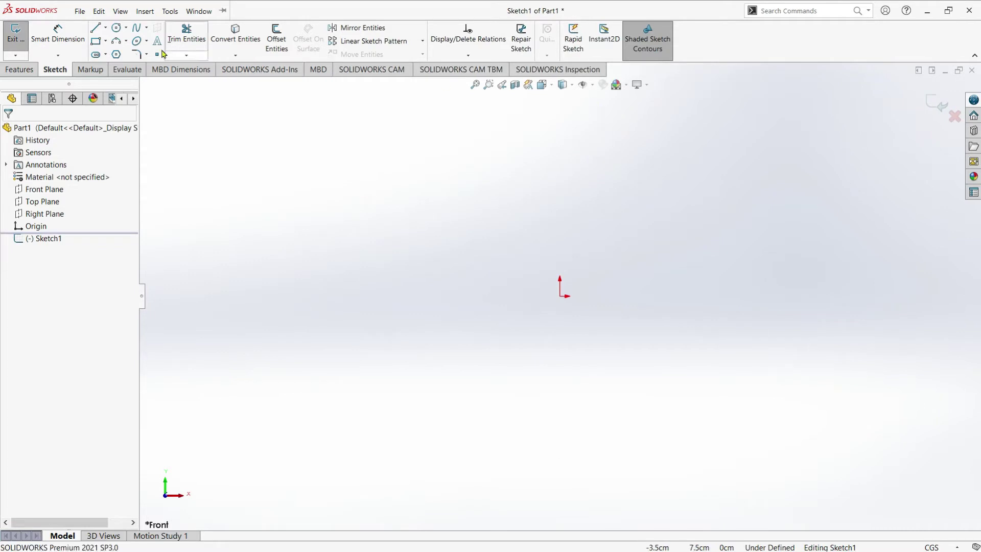
left_click(96, 28)
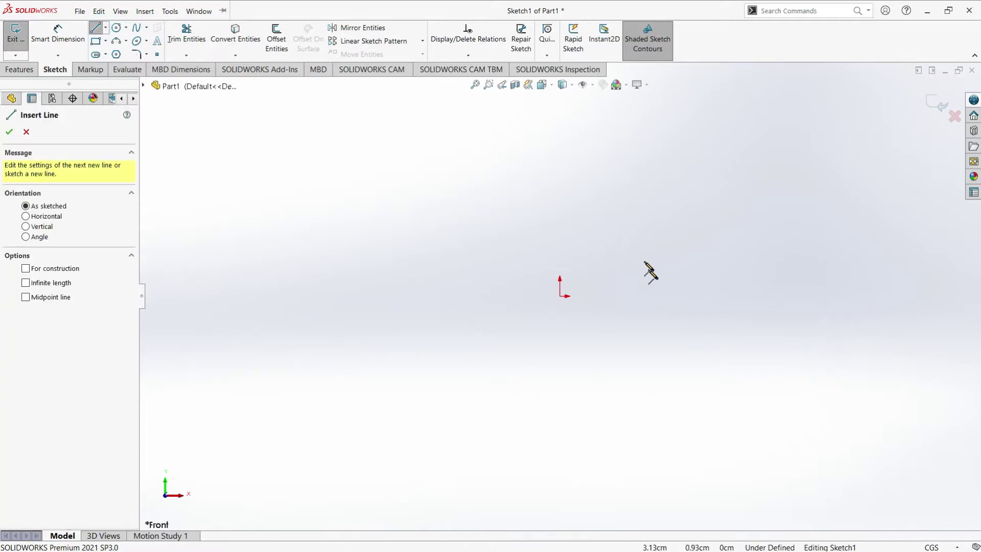
left_click(560, 128)
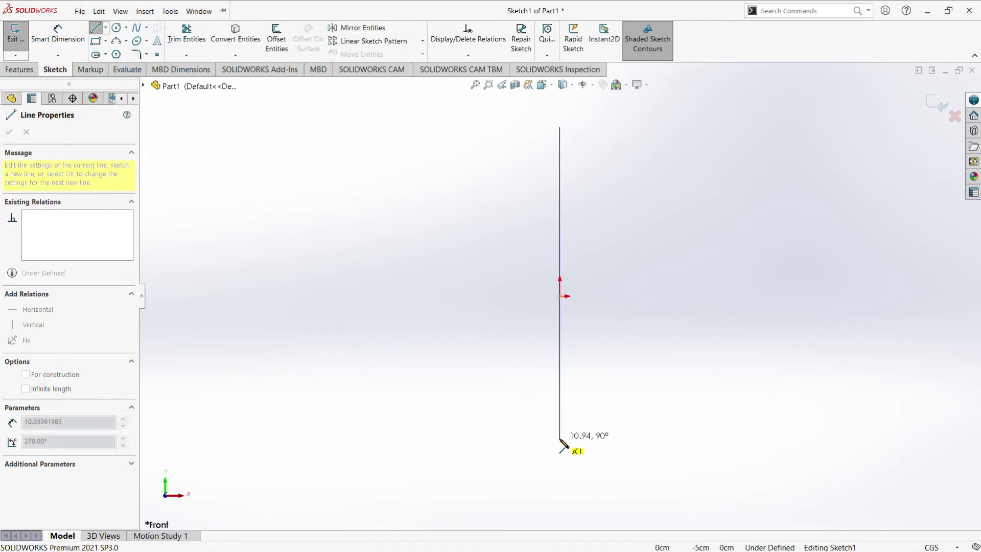
left_click(560, 439)
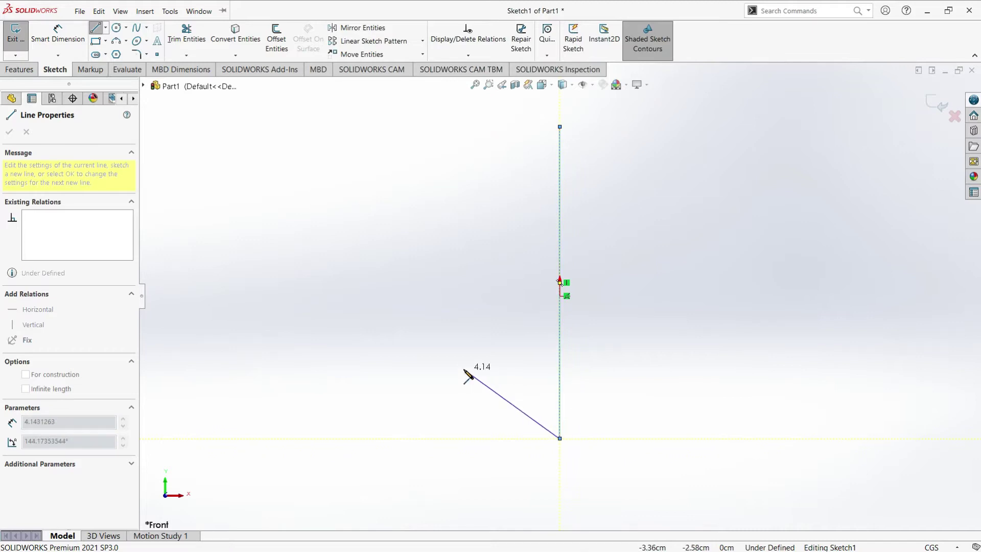
left_click(57, 35)
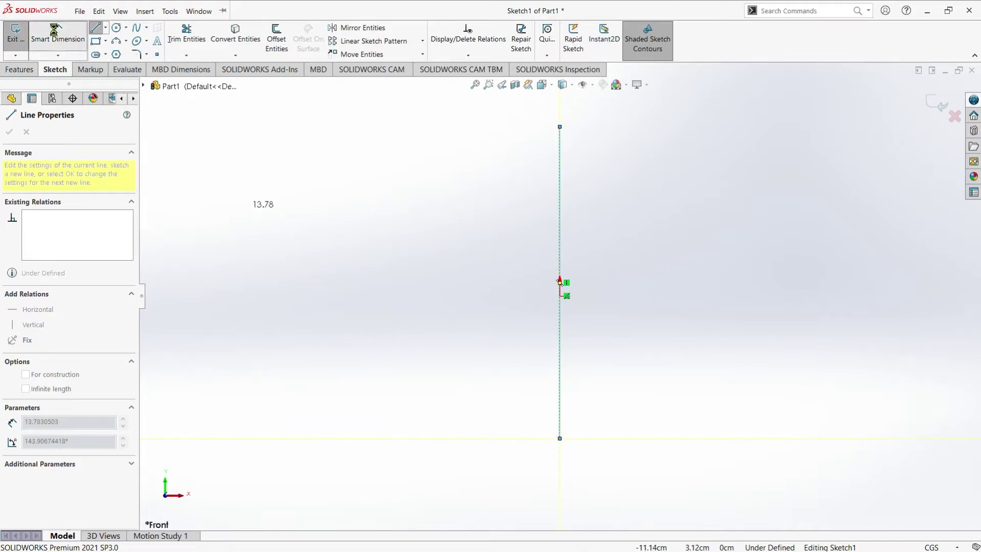
left_click(560, 366)
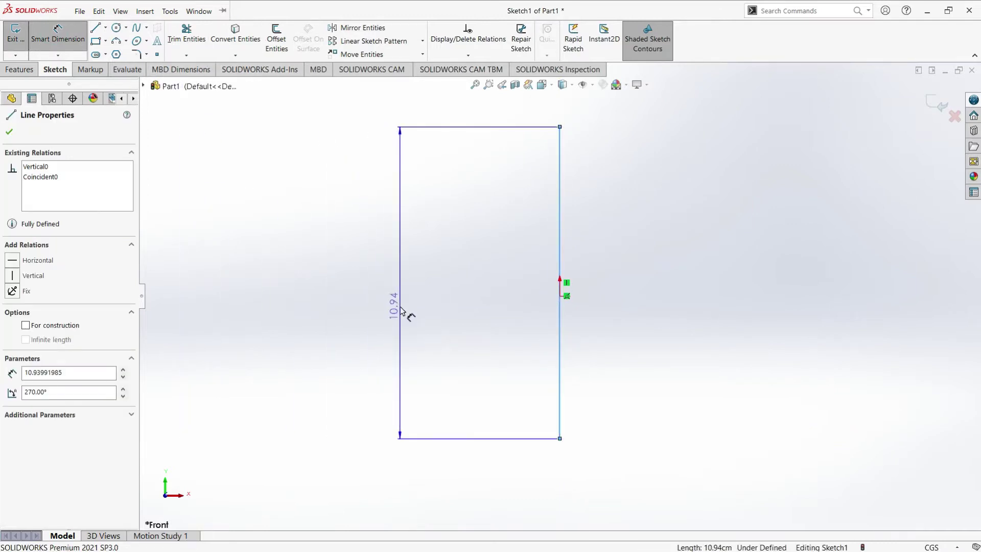
Step: Dimension the line to 110 cm long, with its lower end 55 cm below the origin
left_click(398, 292)
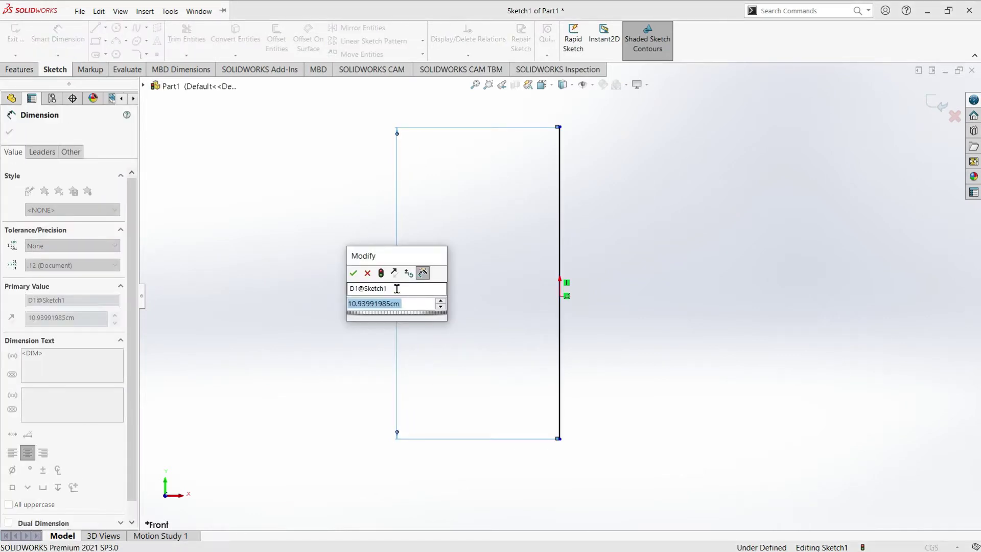
type("110")
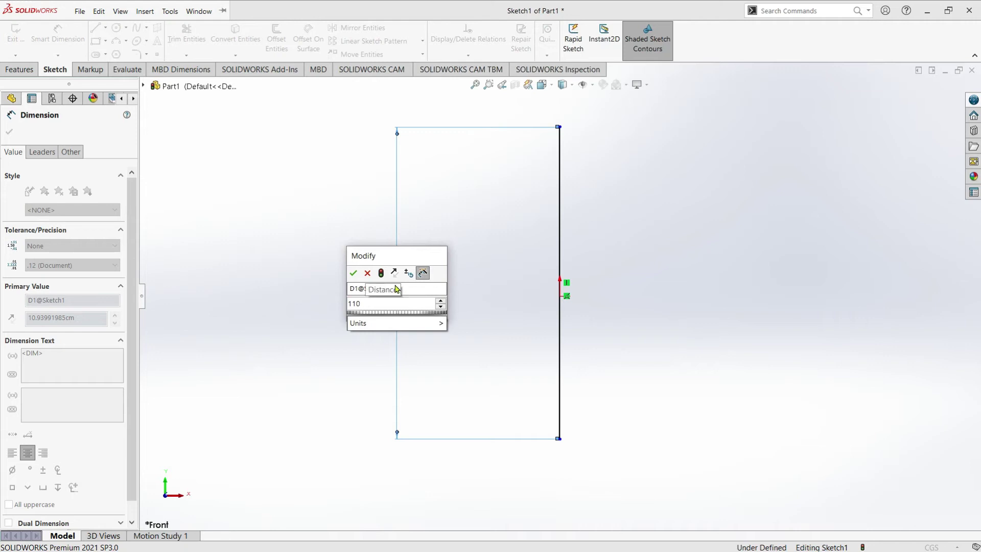
left_click(355, 274)
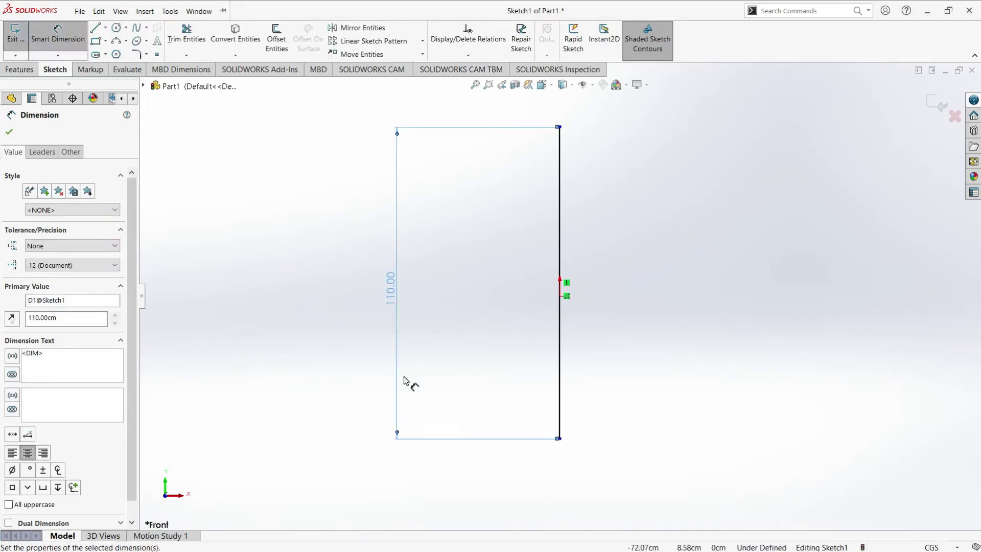
left_click(559, 438)
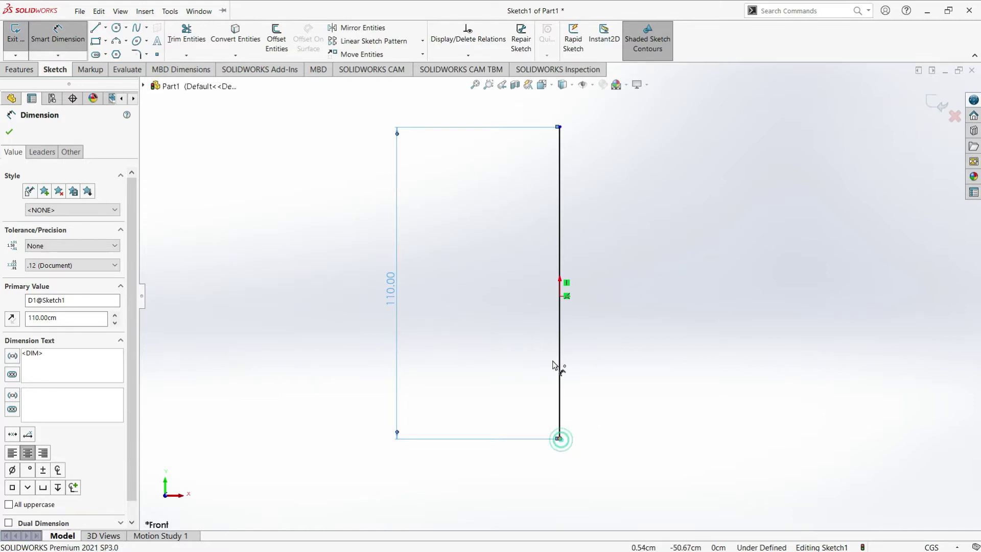
left_click(560, 296)
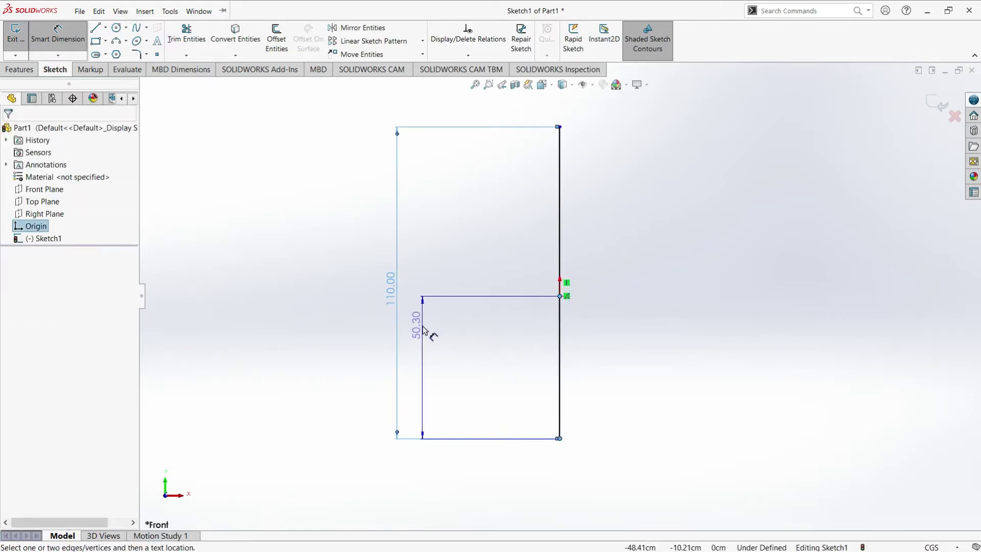
left_click(430, 340)
type("55")
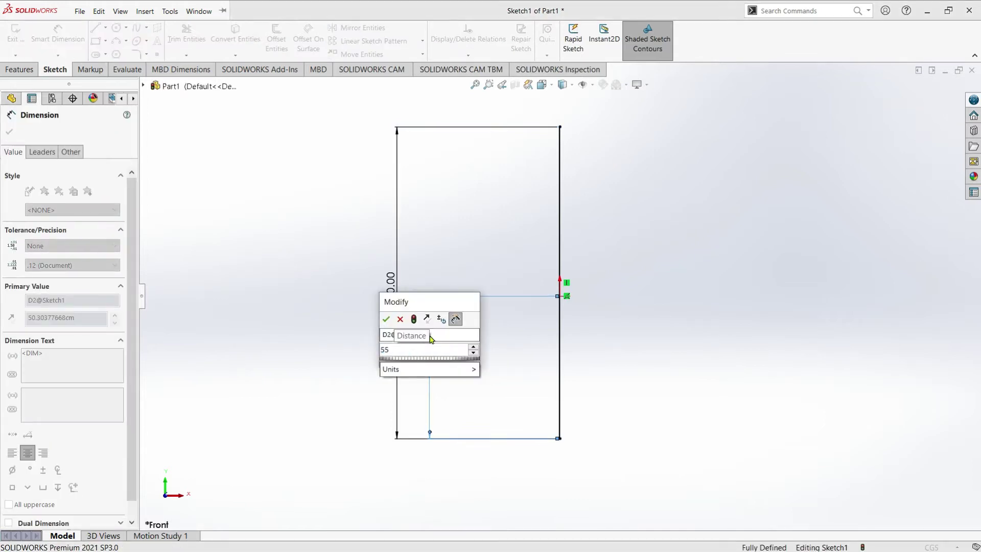
left_click(386, 319)
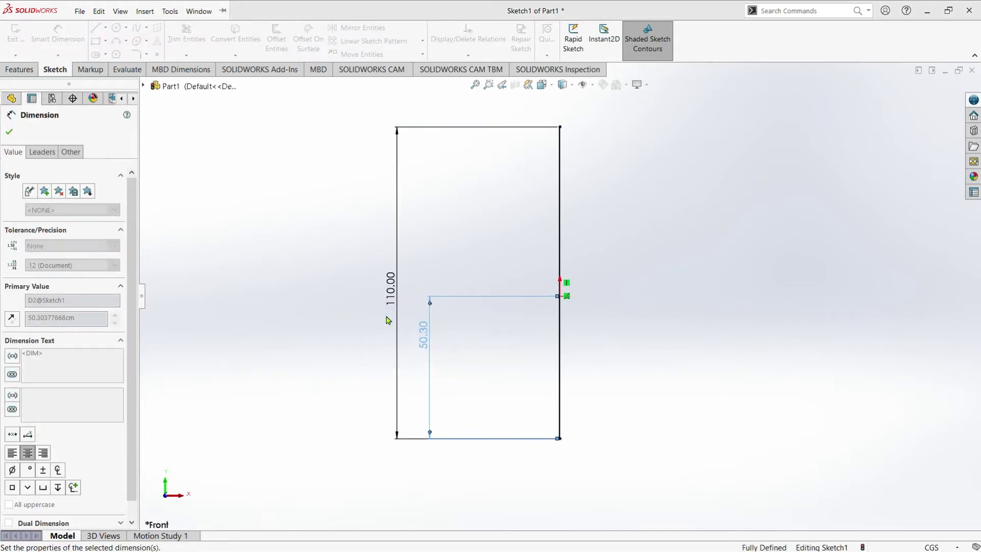
Step: Change the lower end's height dimension from 55 to 65 cm
left_click(9, 133)
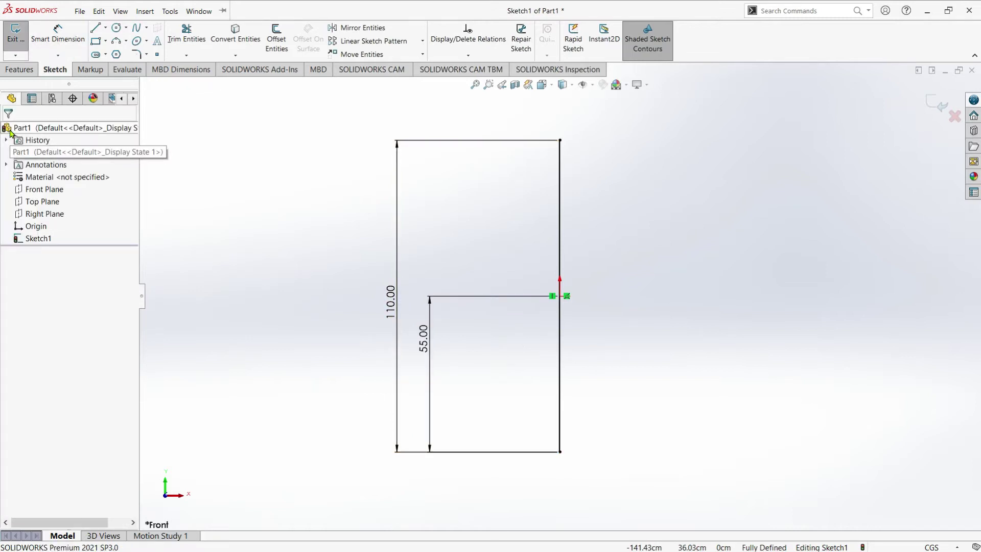
double_click(425, 342)
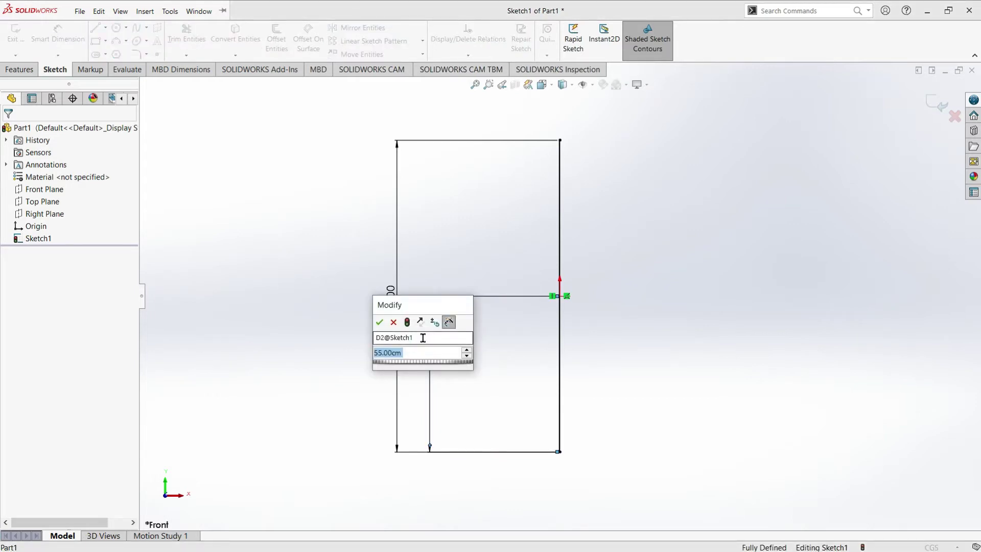
type("65")
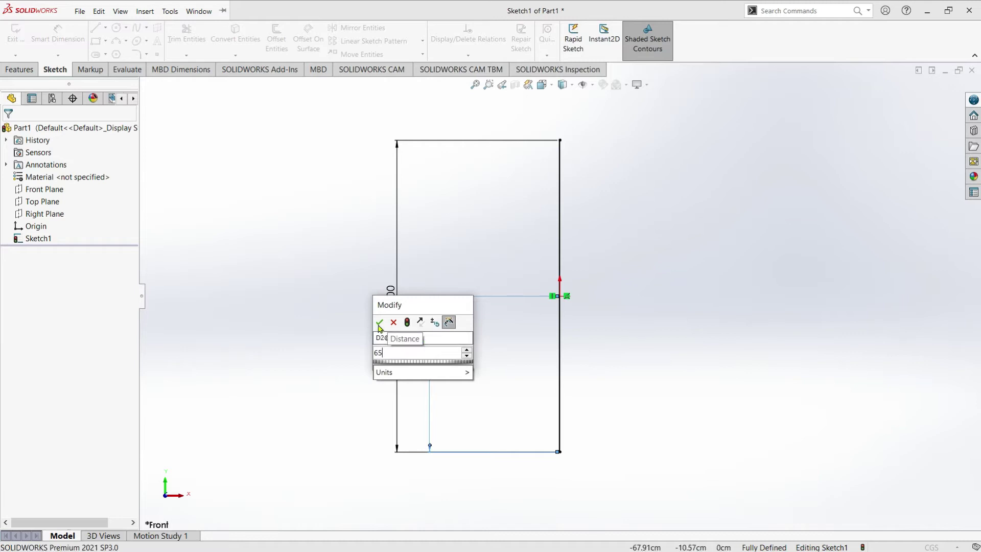
key("Escape")
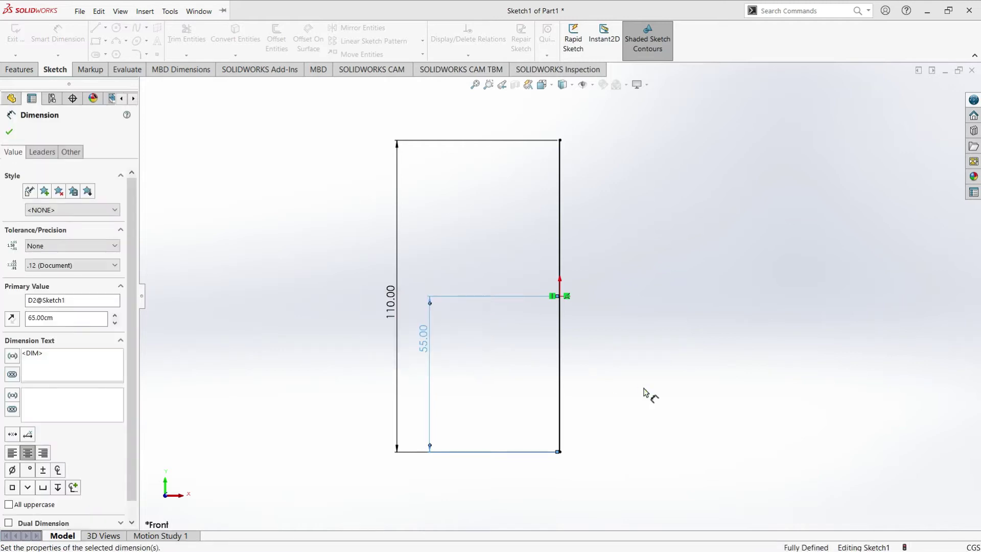
left_click(10, 133)
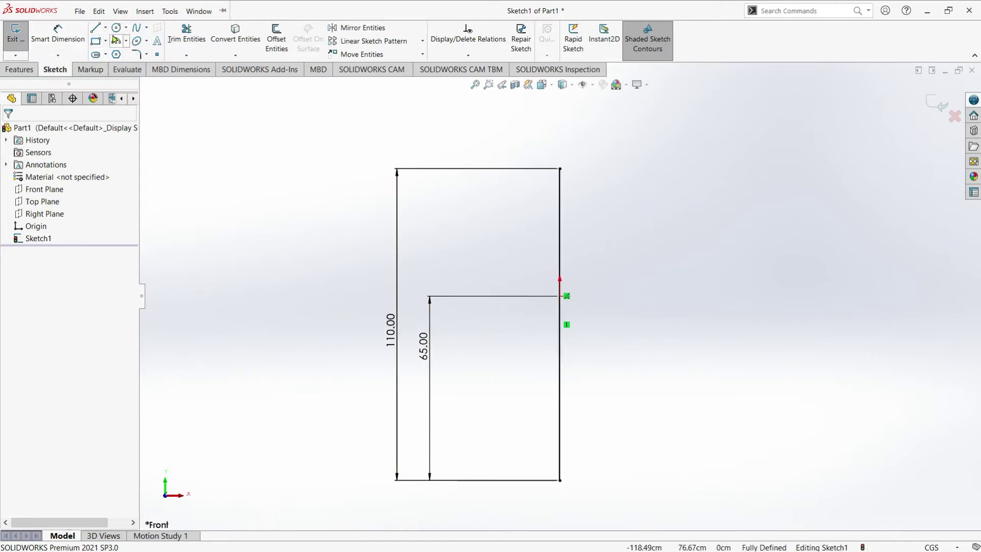
Step: Draw a line right from the vertical line's top and make it perpendicular to it
key("l")
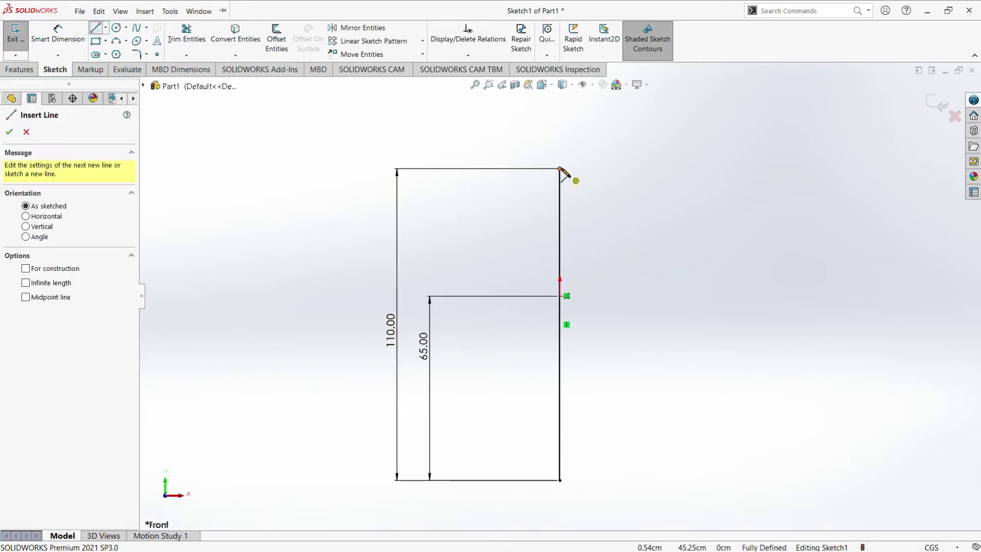
left_click(559, 169)
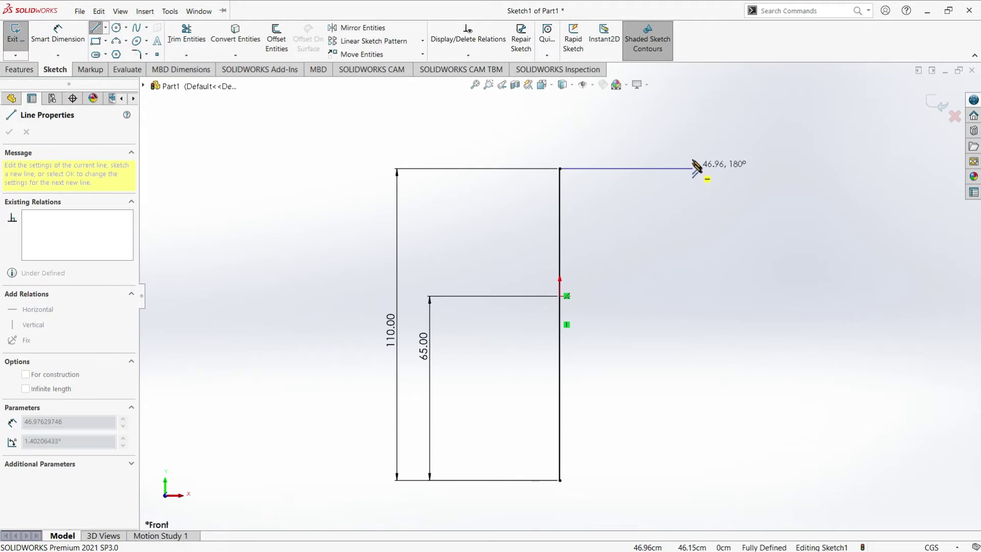
left_click(734, 189)
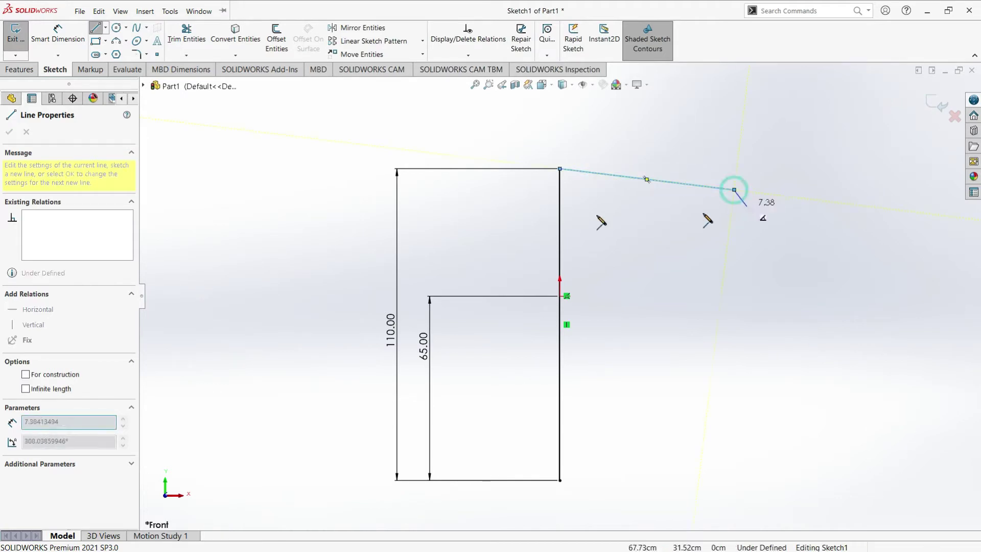
left_click(95, 27)
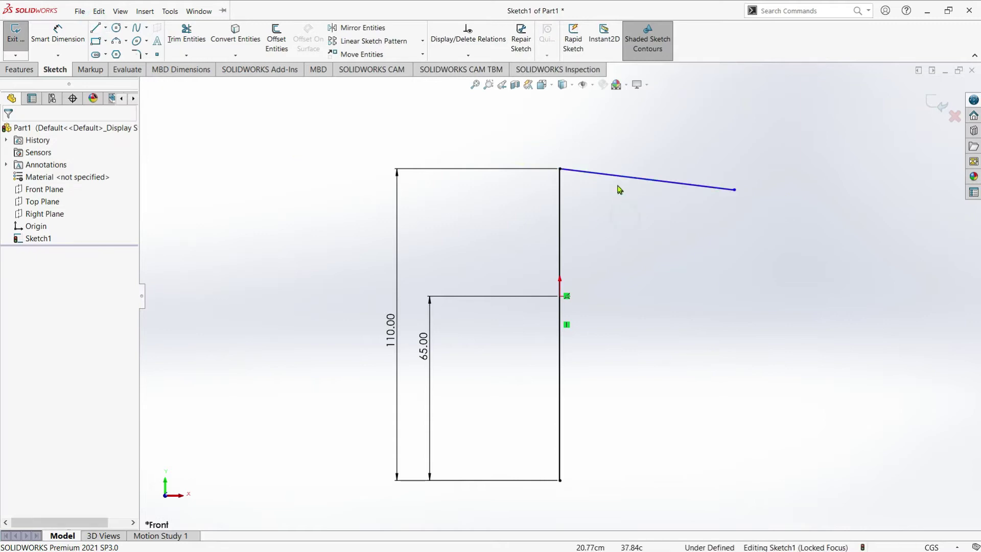
left_click(586, 194)
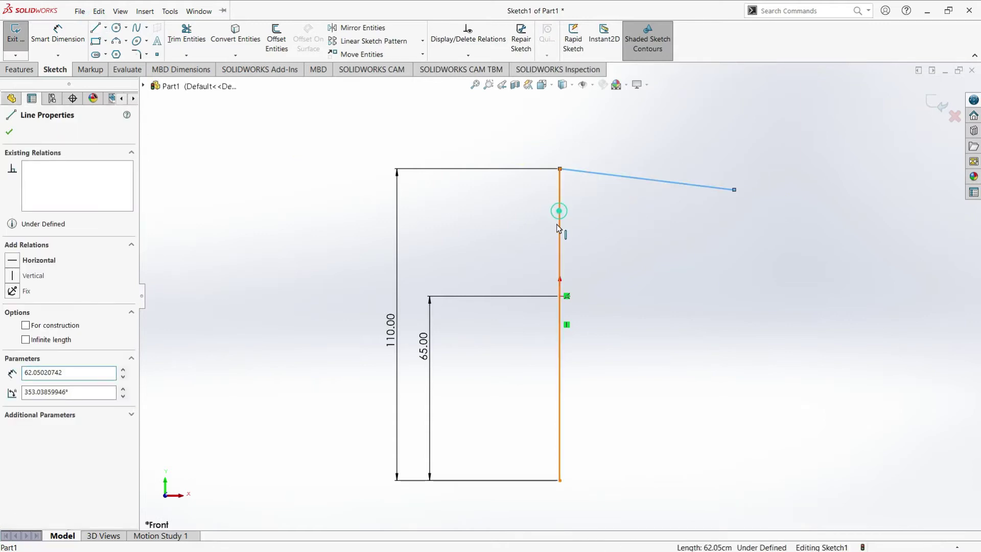
left_click(559, 209, "ctrl")
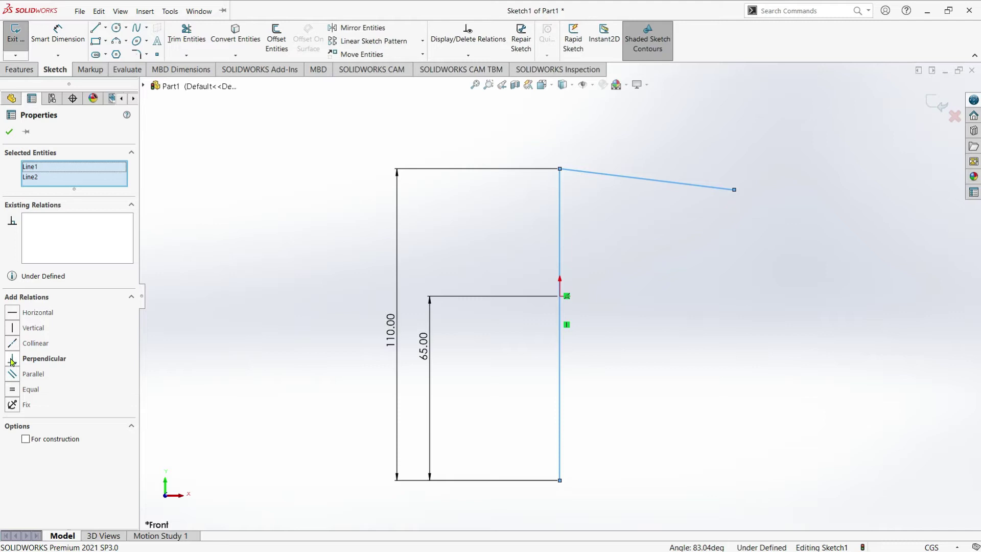
left_click(11, 361)
left_click(10, 133)
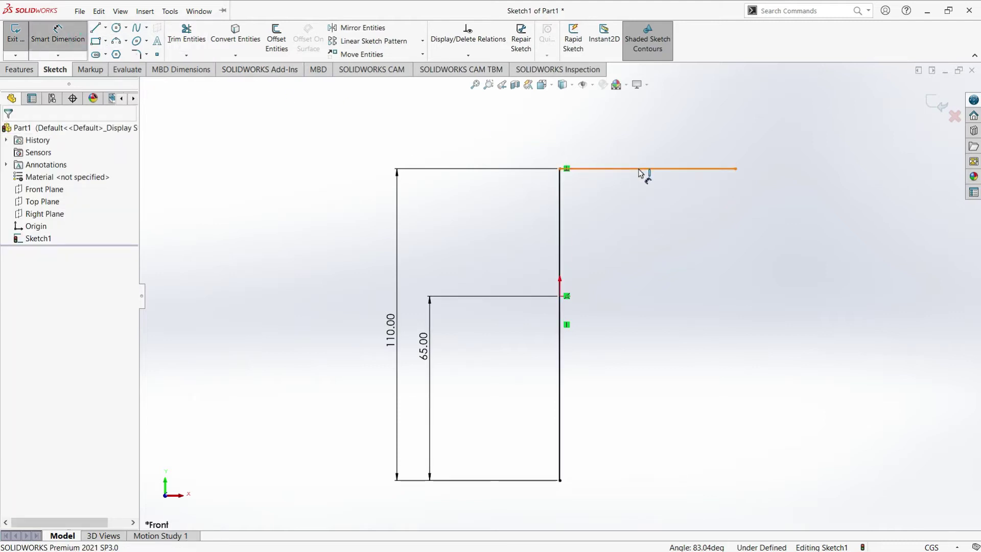
Step: Dimension the new top line to 50 cm
left_click(640, 172)
left_click(640, 138)
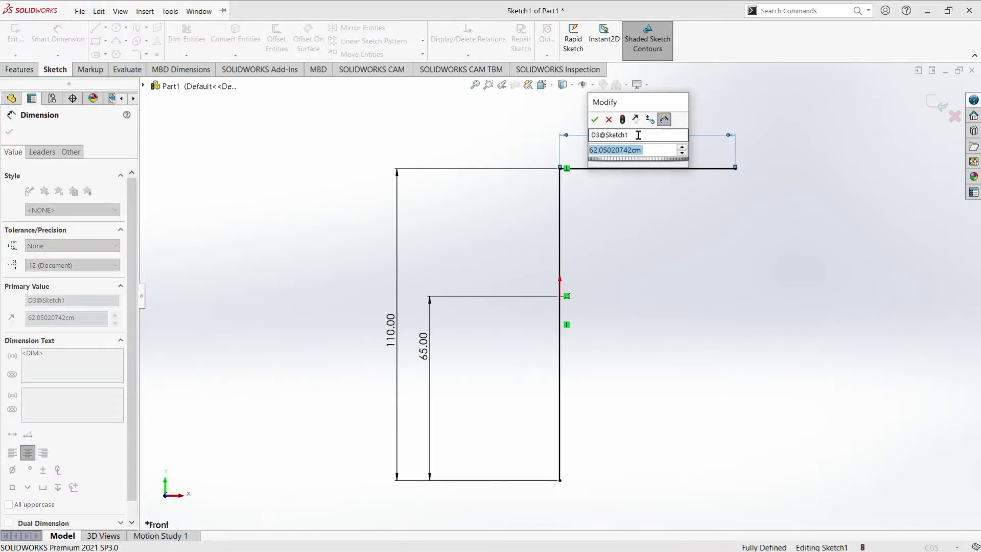
type("50")
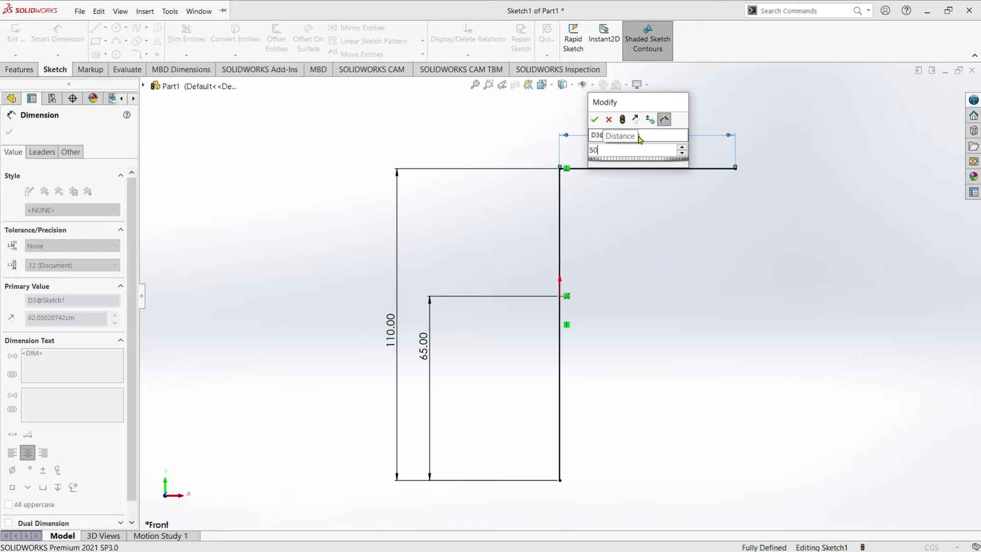
key("Return")
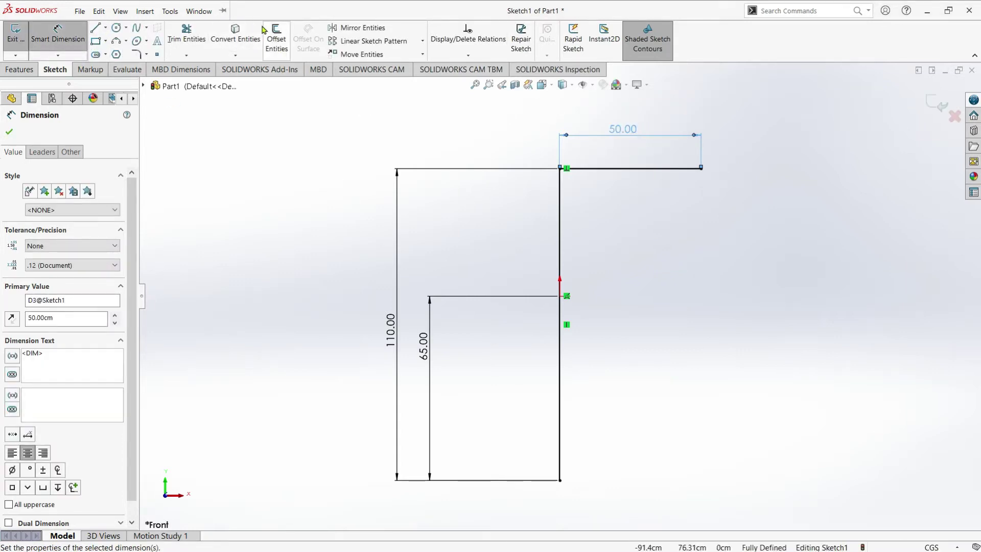
key("Escape")
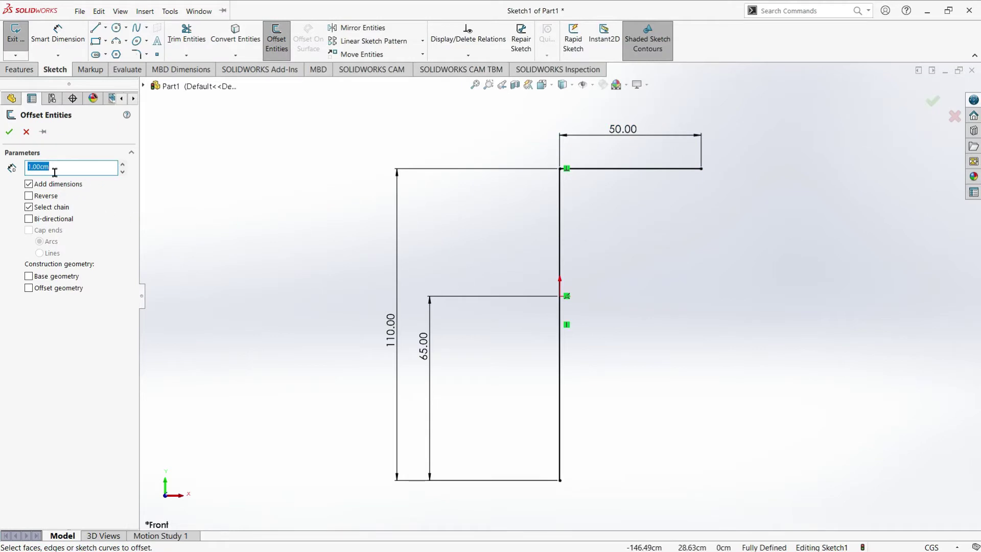
Step: Offset the L-shaped line chain by 8 cm
type("8")
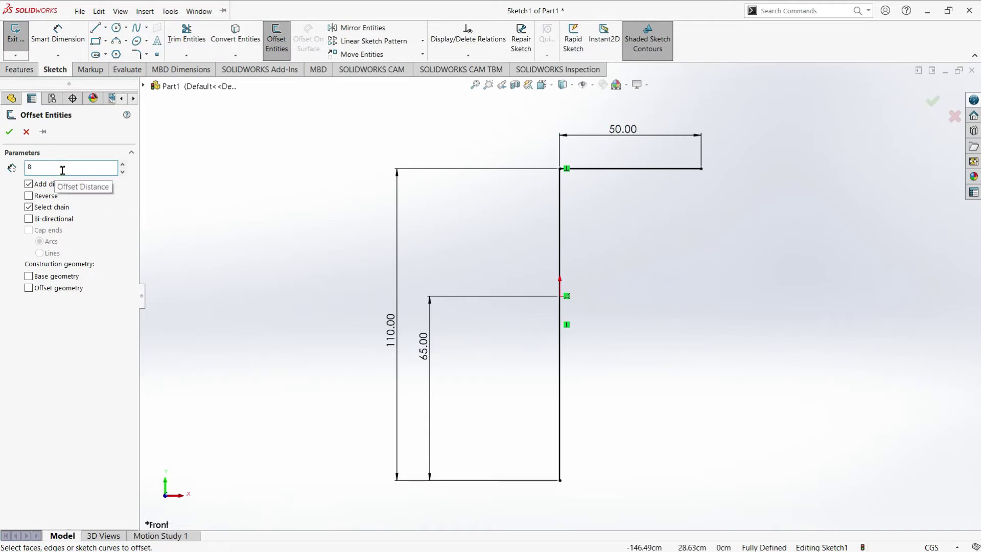
left_click(63, 171)
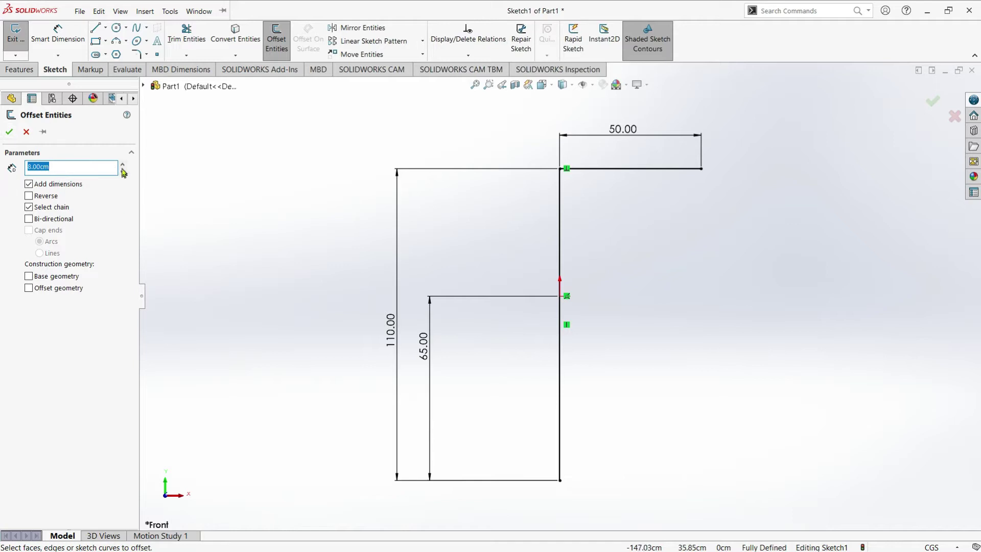
left_click(649, 169)
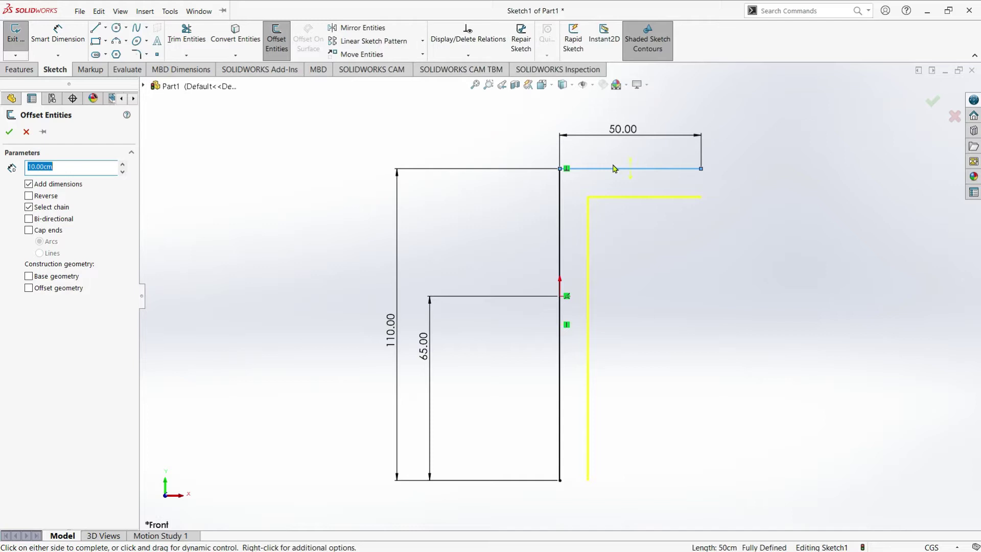
key("z")
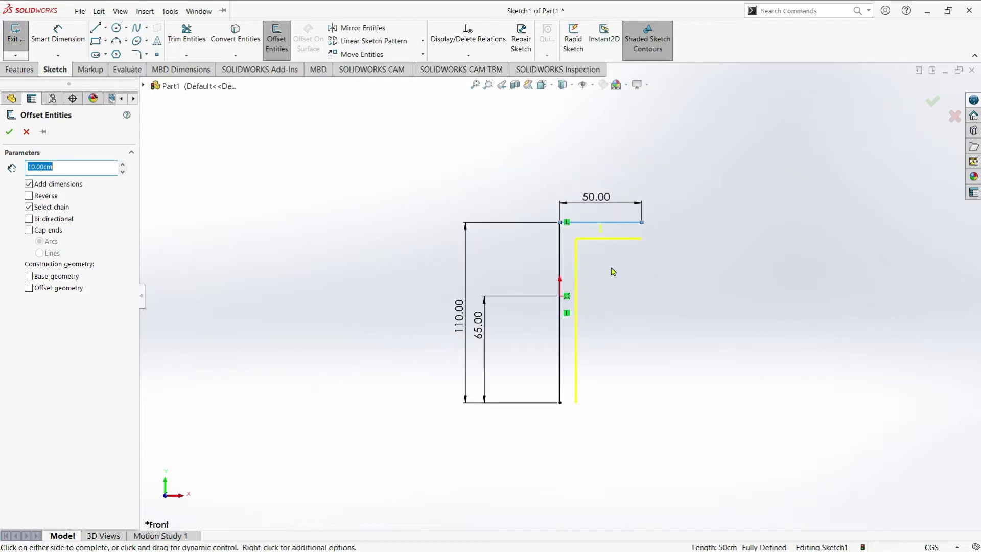
scroll(587, 381, "down", 1)
scroll(591, 310, "down", 1)
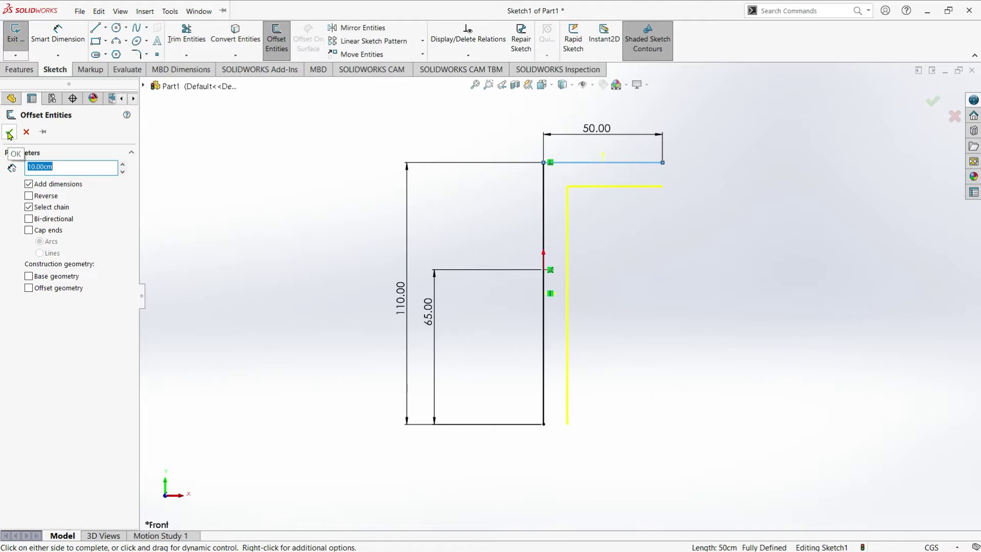
left_click(122, 173)
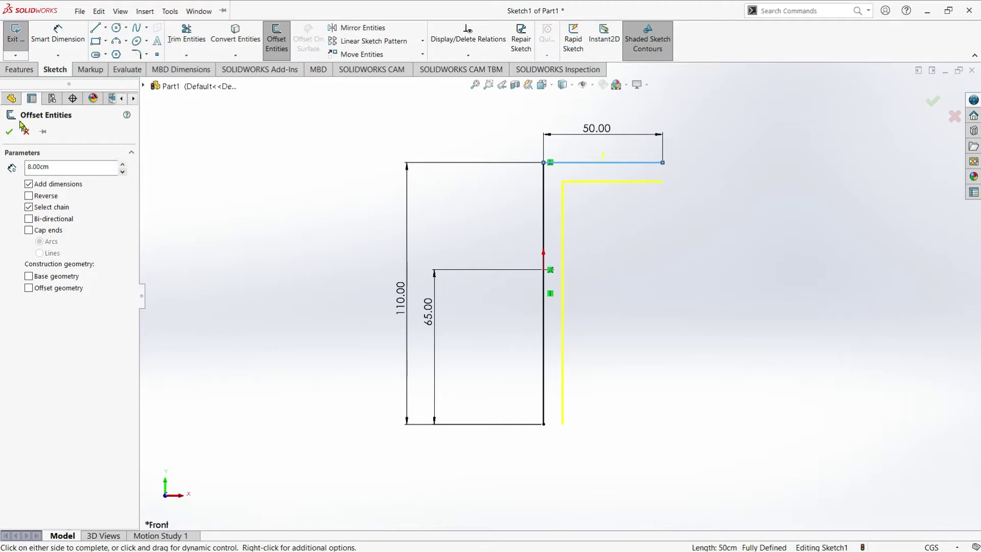
key("Return")
scroll(667, 193, "down", 1)
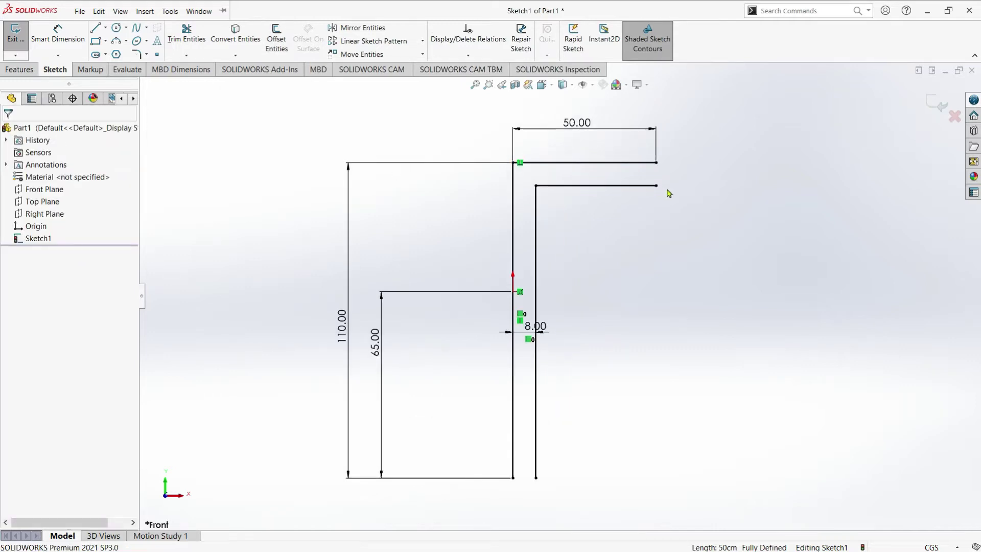
Step: Close both open ends with 8 cm lines and exit the sketch to extrude it
left_click(170, 11)
left_click(96, 29)
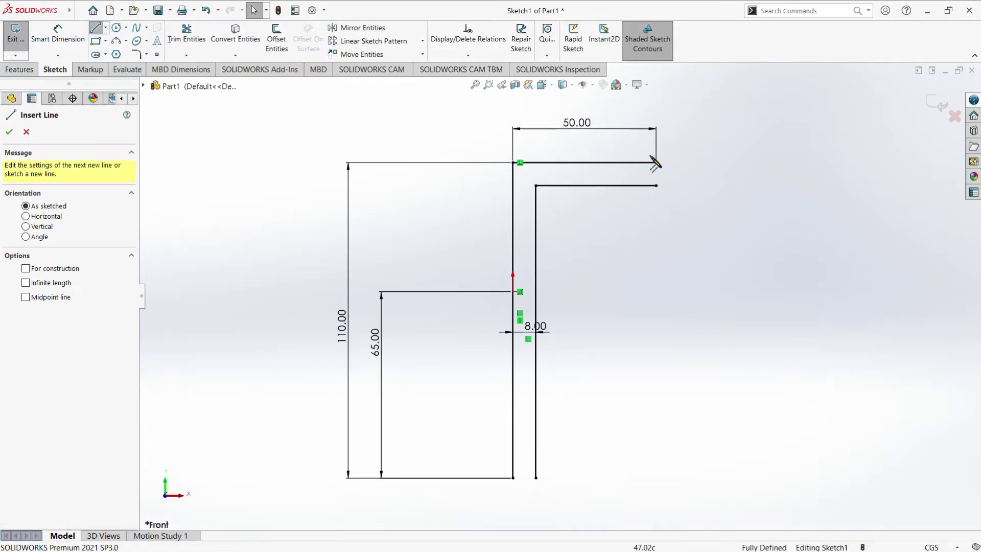
left_click_drag(656, 162, 656, 185)
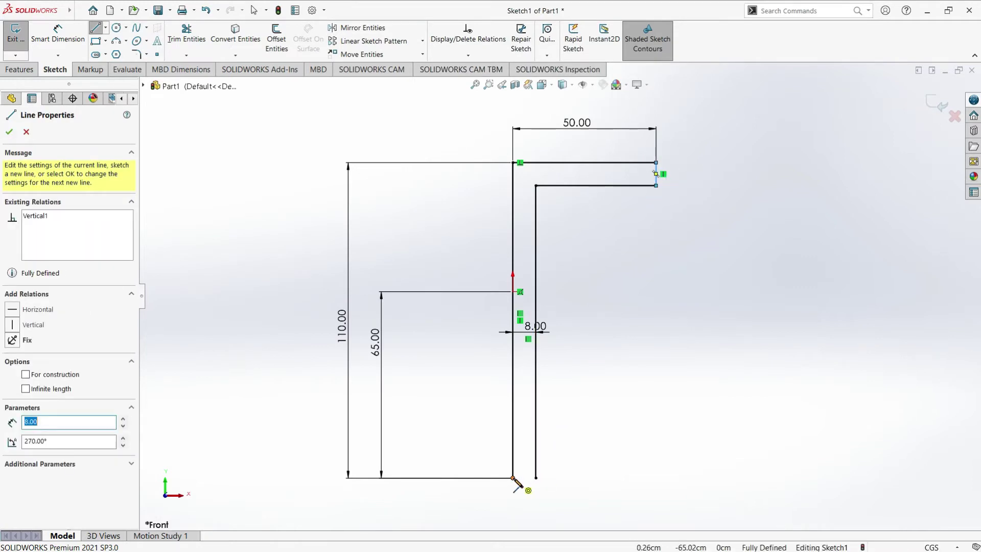
left_click_drag(513, 478, 535, 478)
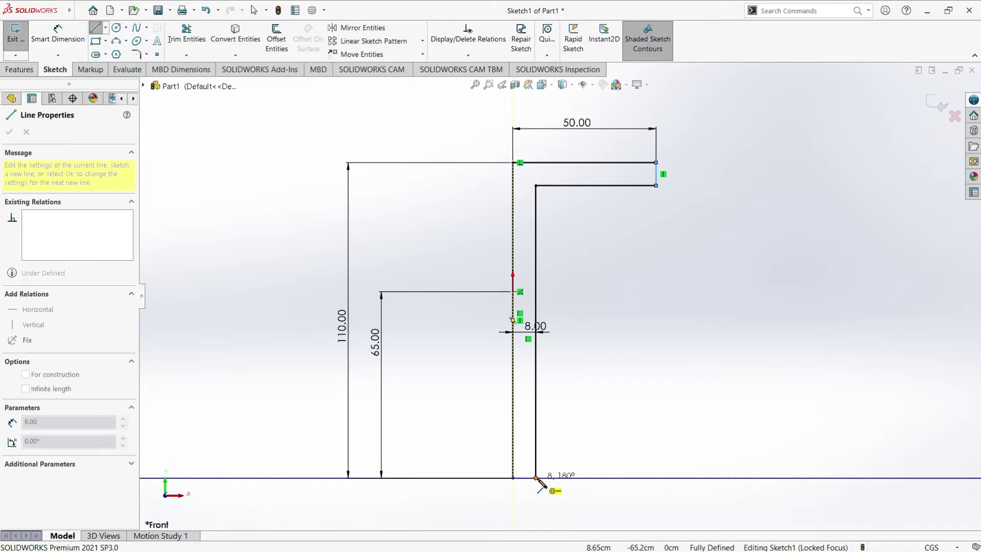
left_click(9, 132)
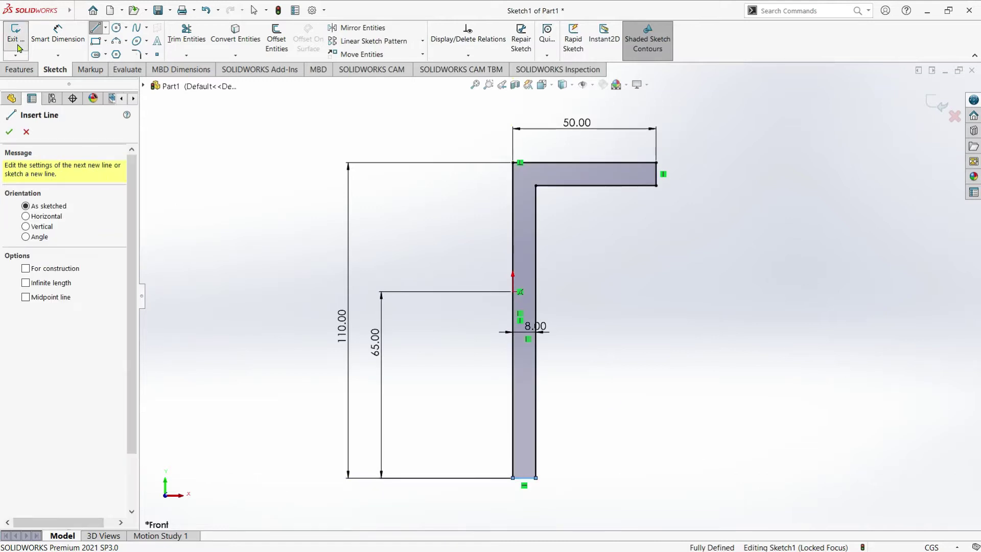
left_click(17, 49)
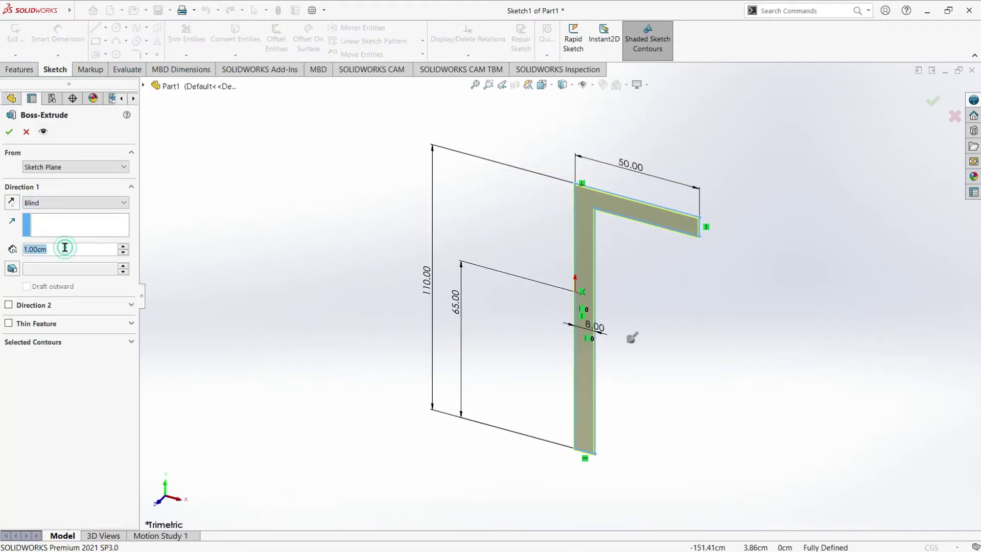
Step: Extrude the L profile 8 cm deep as Boss-Extrude1, then choose File > Save As
type("8")
key("Return")
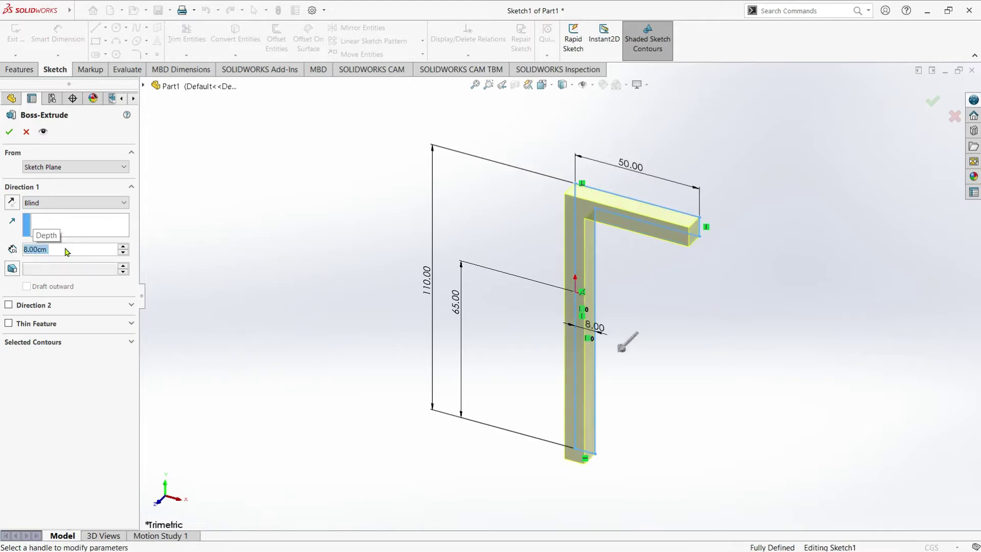
left_click(8, 134)
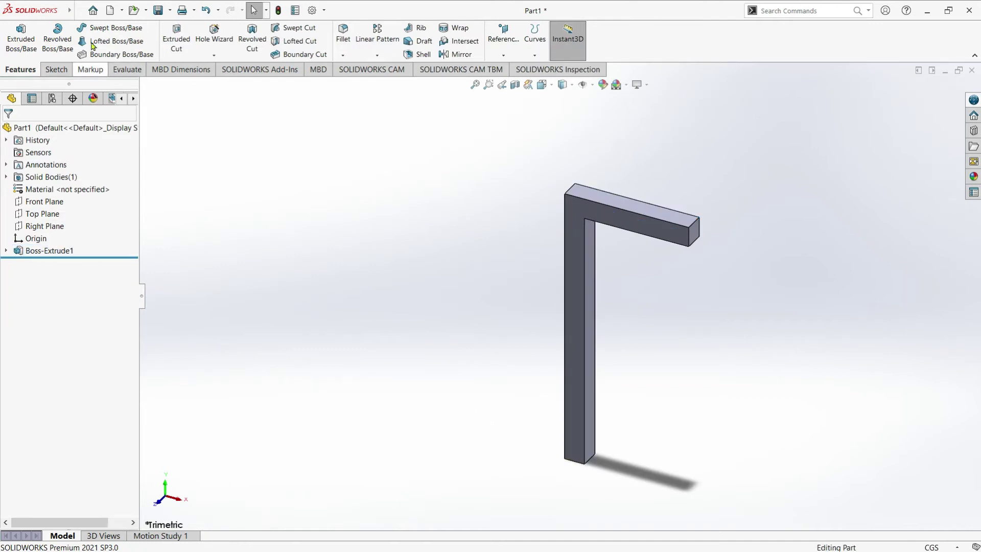
left_click(79, 11)
left_click(105, 144)
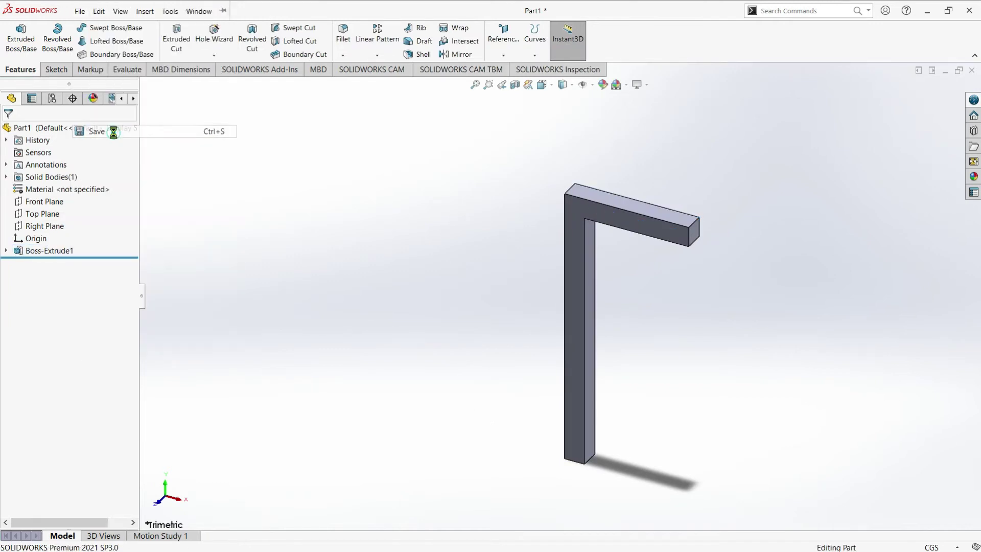
Step: Save the part as Chair-6 in Desk_Chairs, then select the bar's front face
type("Cha")
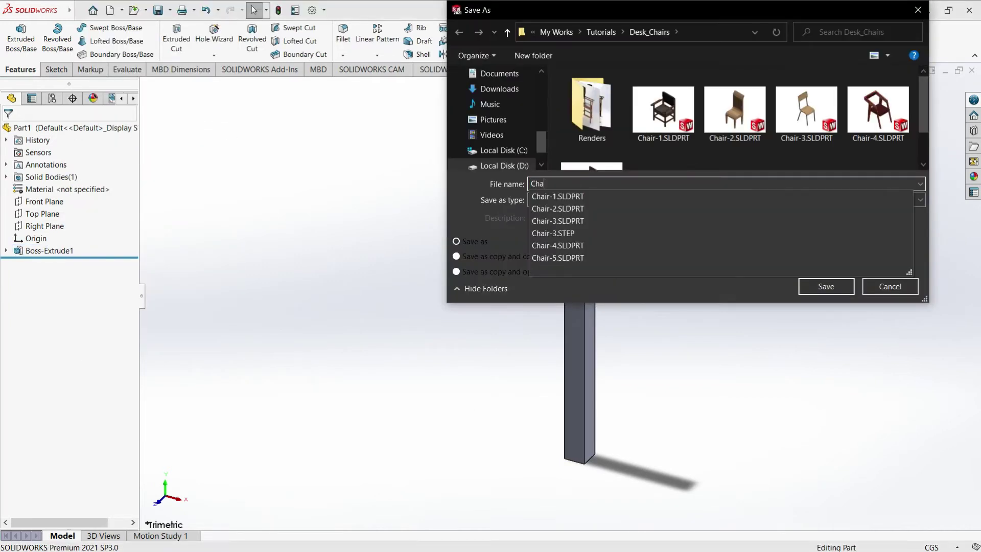
type("ir-6")
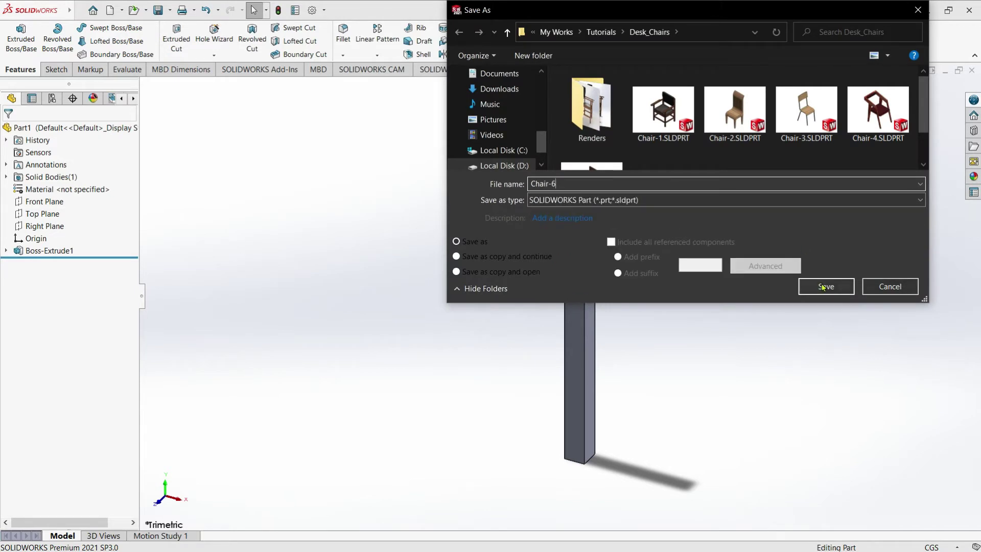
left_click(823, 287)
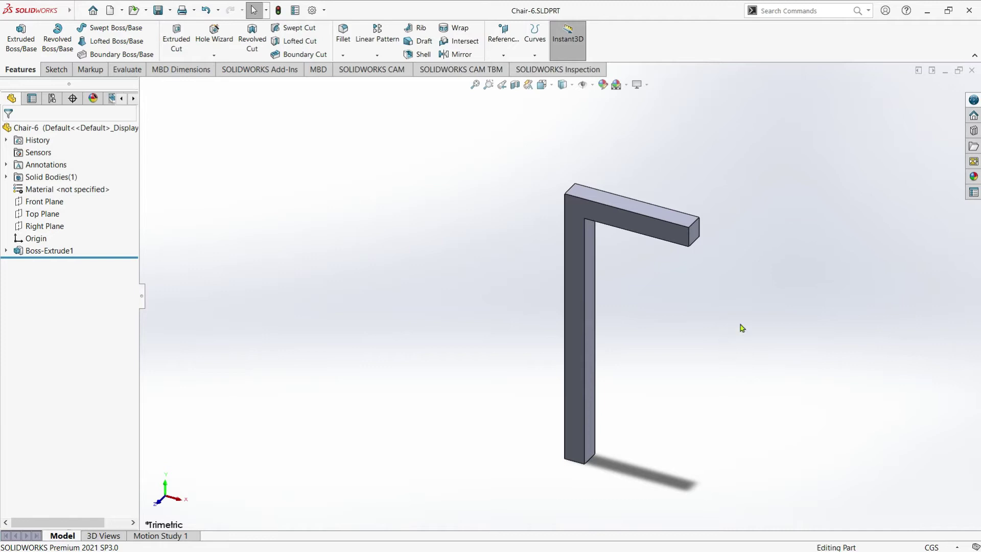
mouse_move(714, 357)
middle_mouse_down()
mouse_move(637, 299)
mouse_move(585, 344)
mouse_move(600, 295)
middle_mouse_up()
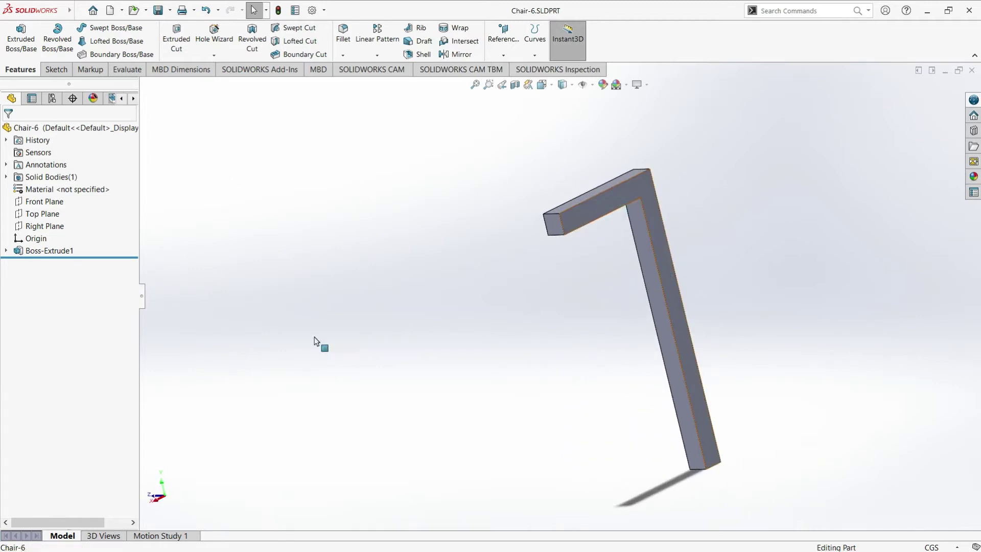
left_click(674, 307)
Step: Sketch on the bar's face a 110 cm left side and a bottom line to the leg's corner
left_click(15, 39)
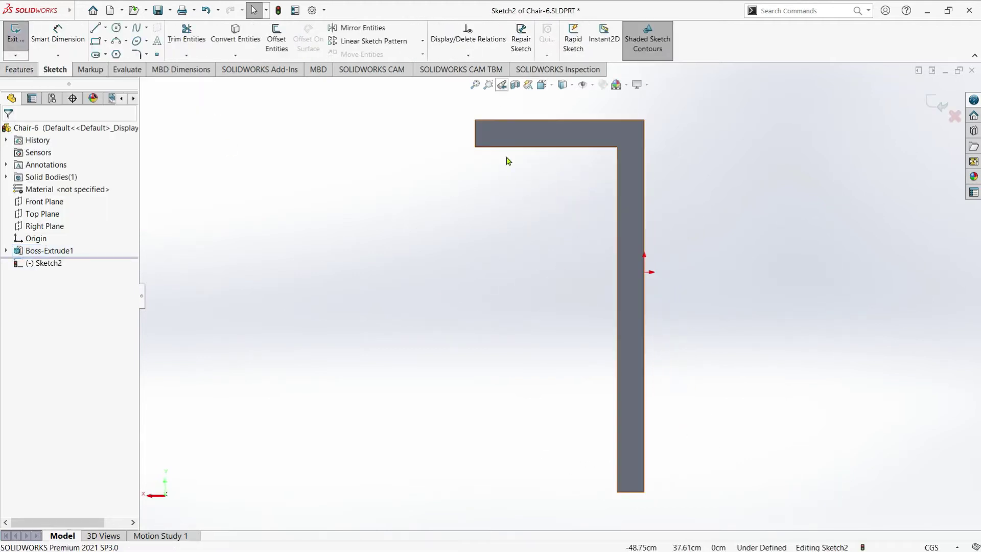
key("l")
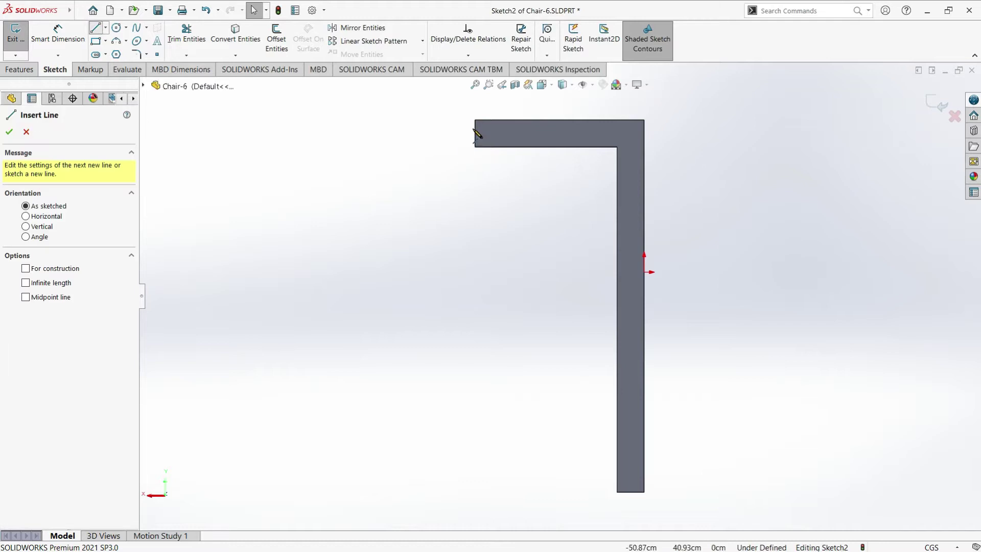
left_click(474, 120)
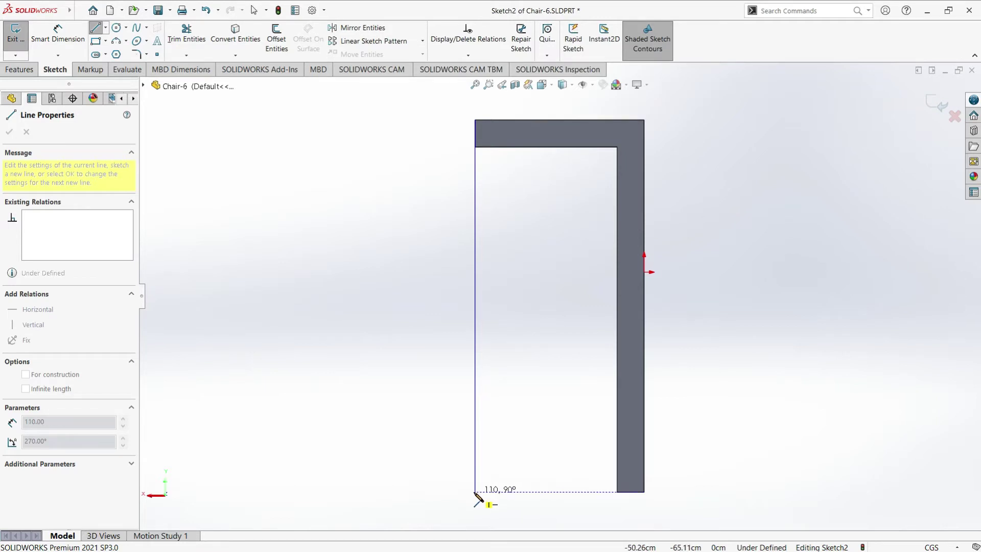
left_click(474, 492)
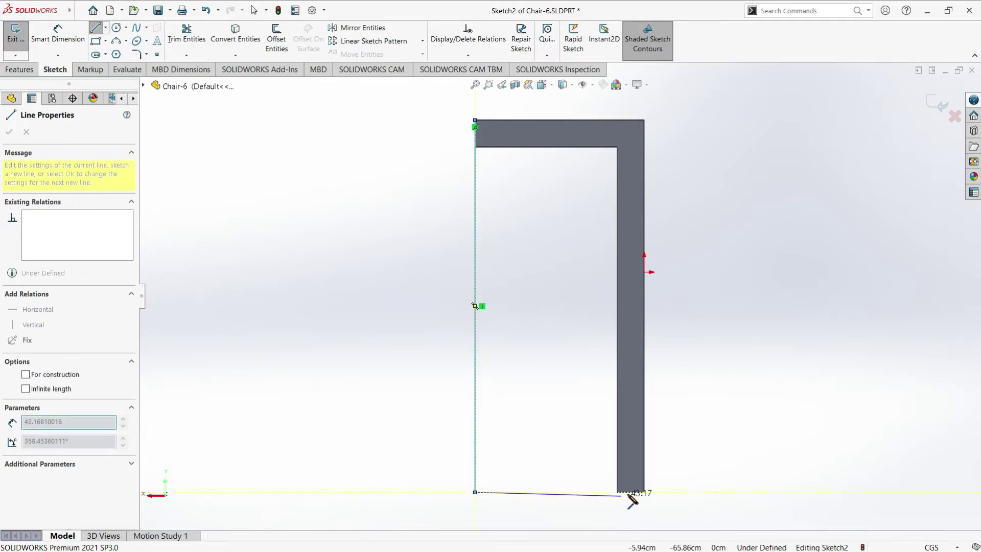
left_click(645, 493)
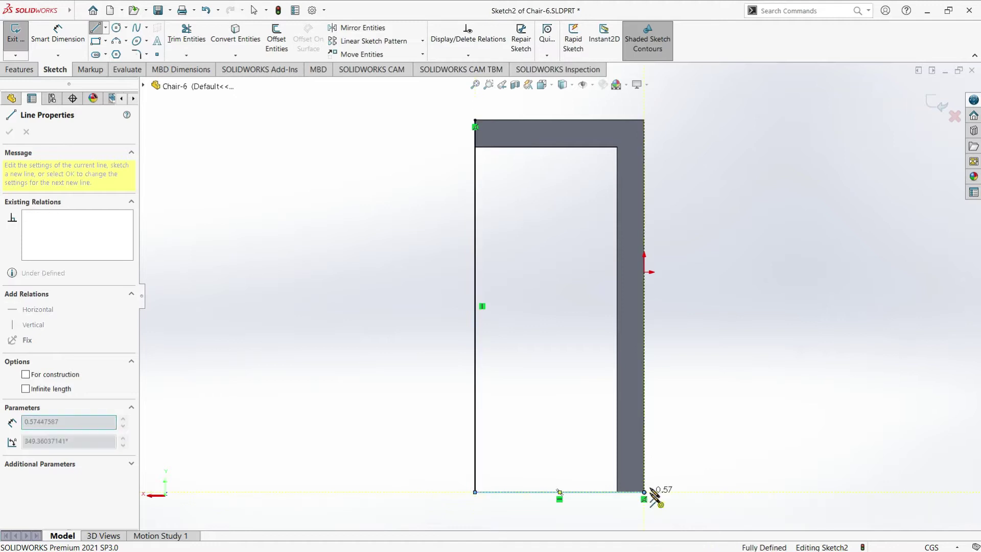
left_click(276, 38)
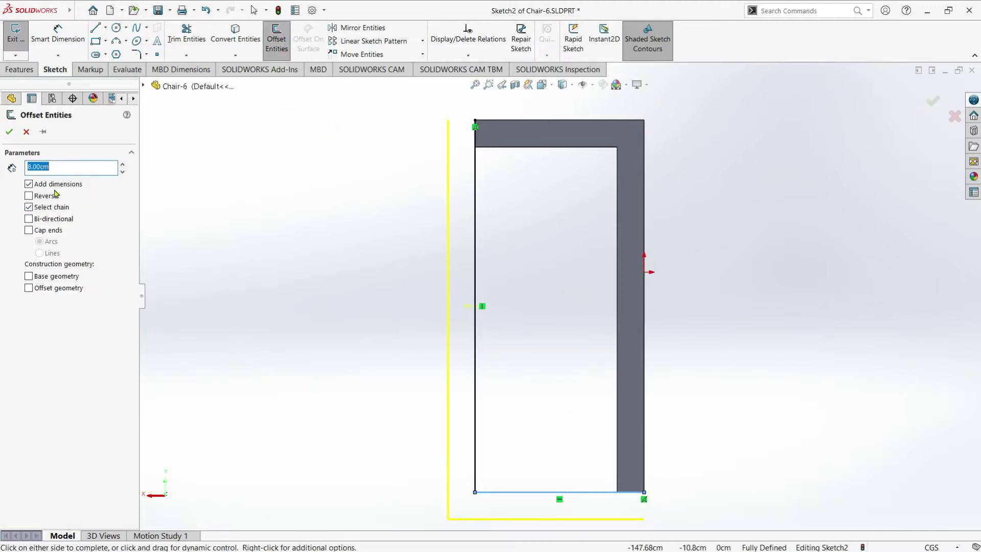
Step: Offset the outline 8 cm inward, close both ends with 8 cm lines, and exit the sketch
left_click(29, 197)
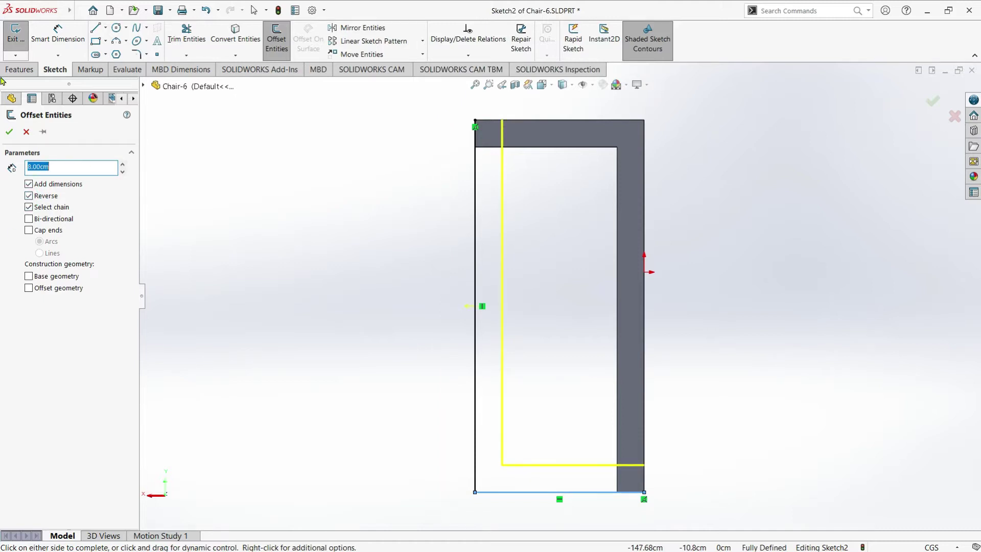
left_click(12, 134)
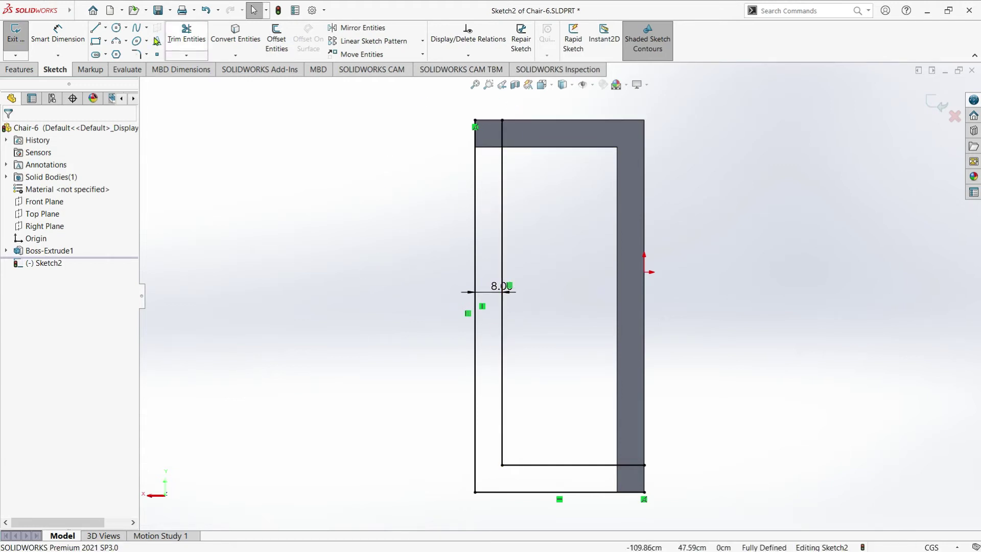
left_click(96, 28)
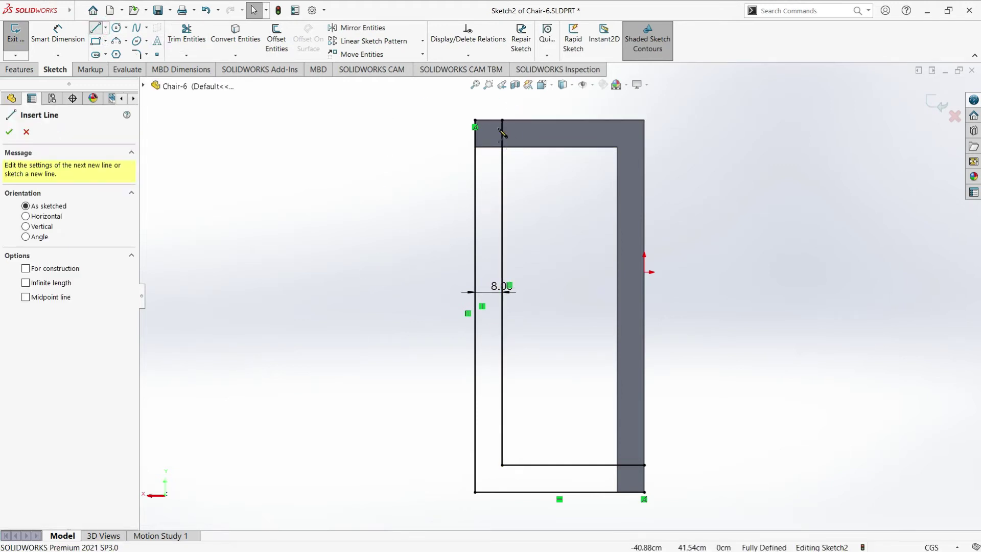
left_click(474, 121)
left_click(502, 119)
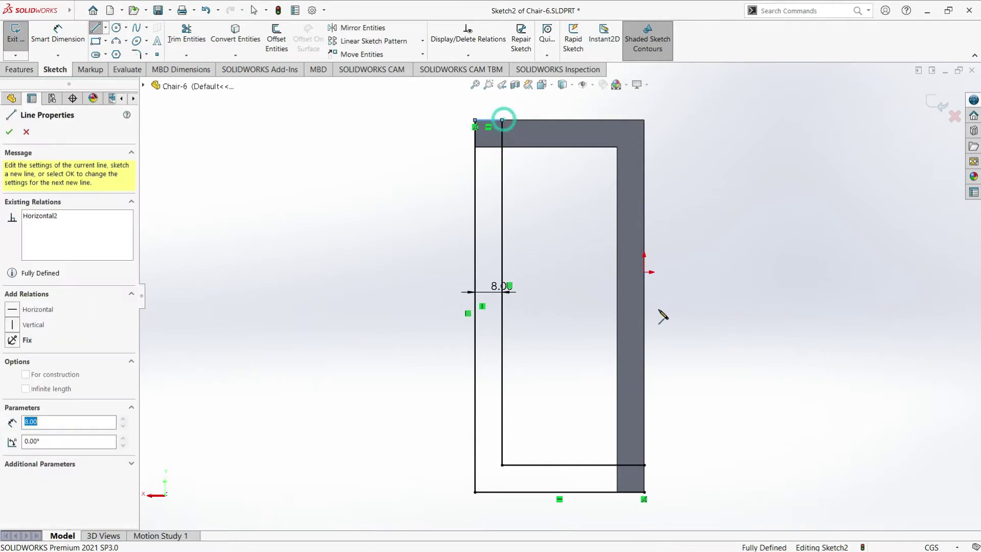
left_click(643, 465)
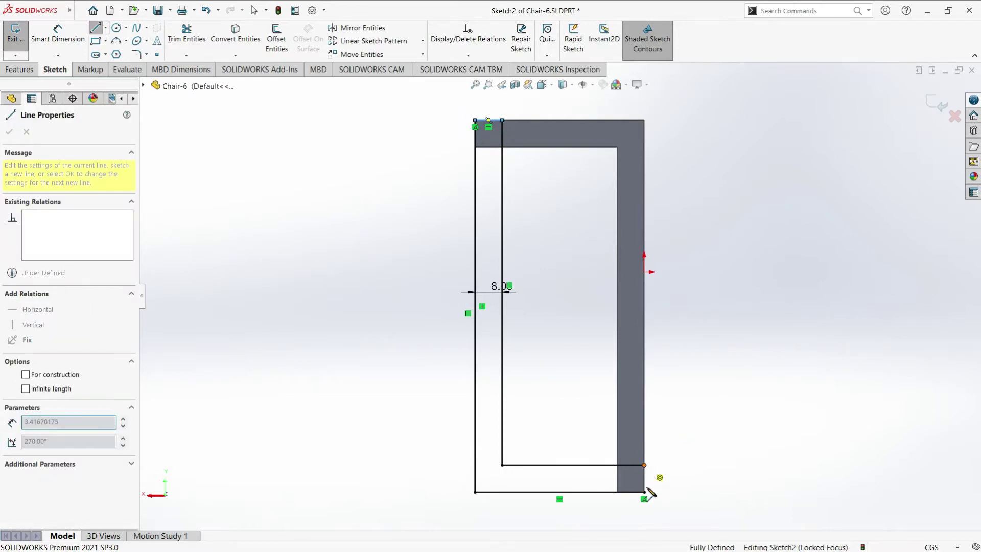
left_click(643, 492)
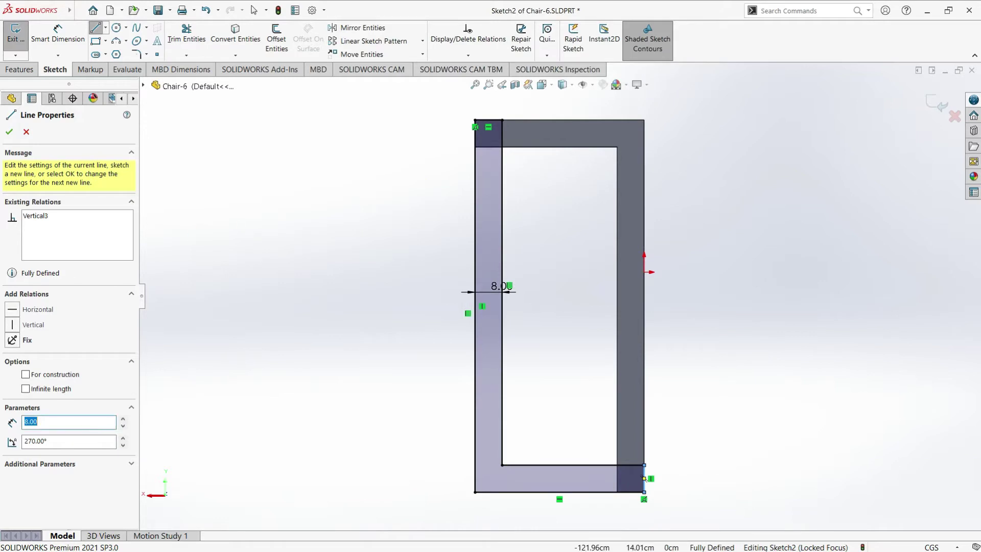
left_click(9, 131)
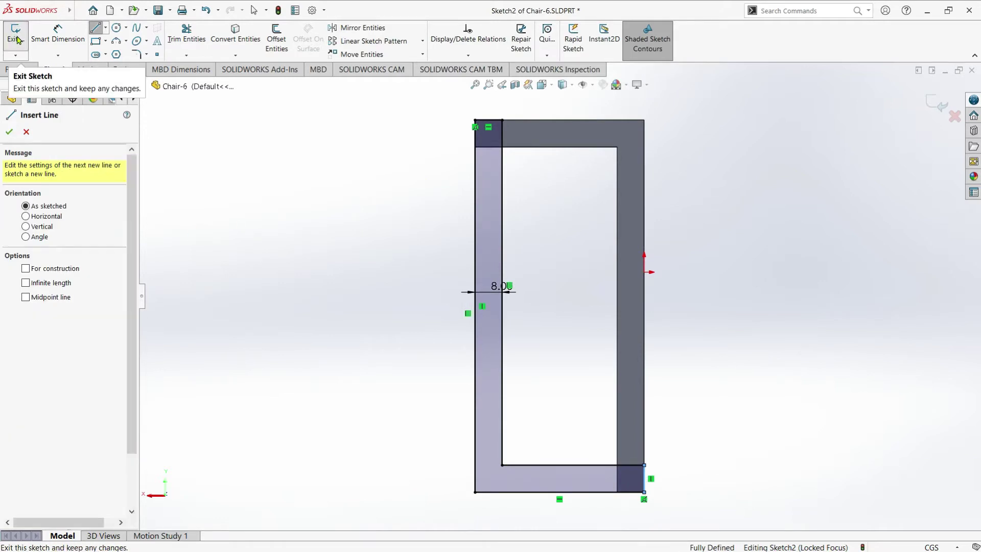
left_click(15, 38)
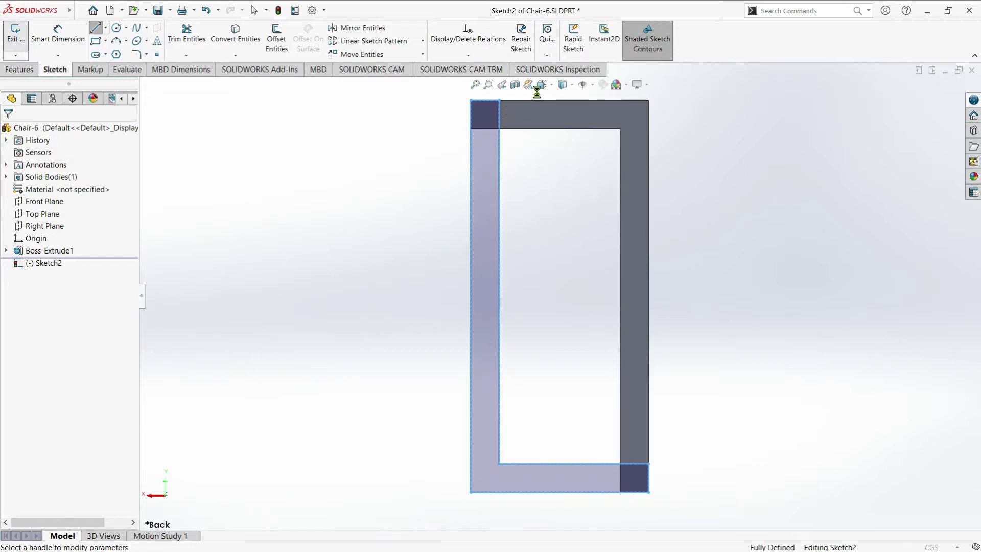
Step: In isometric view, extrude the profile 8 cm in the reversed direction to close the frame
left_click(552, 87)
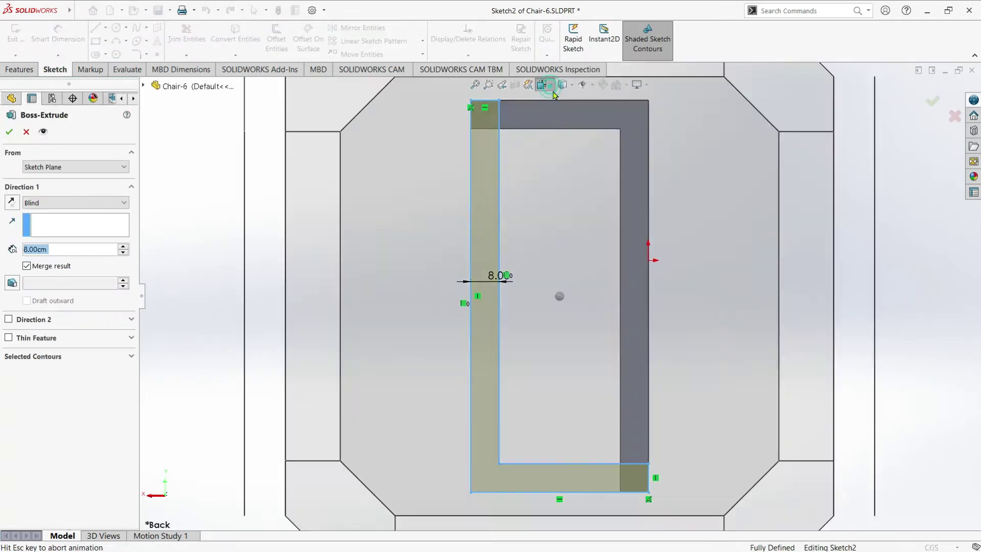
left_click(562, 85)
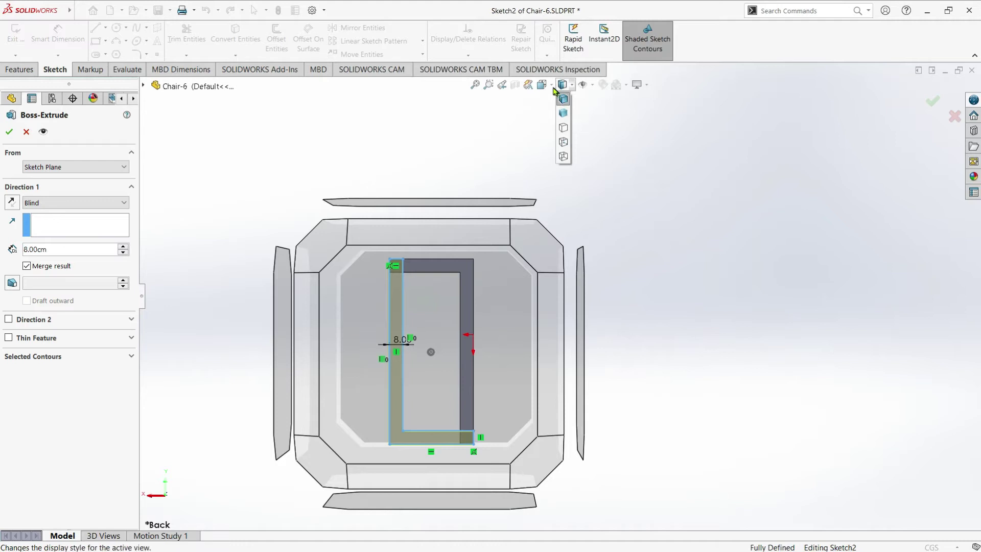
left_click(564, 98)
left_click(599, 113)
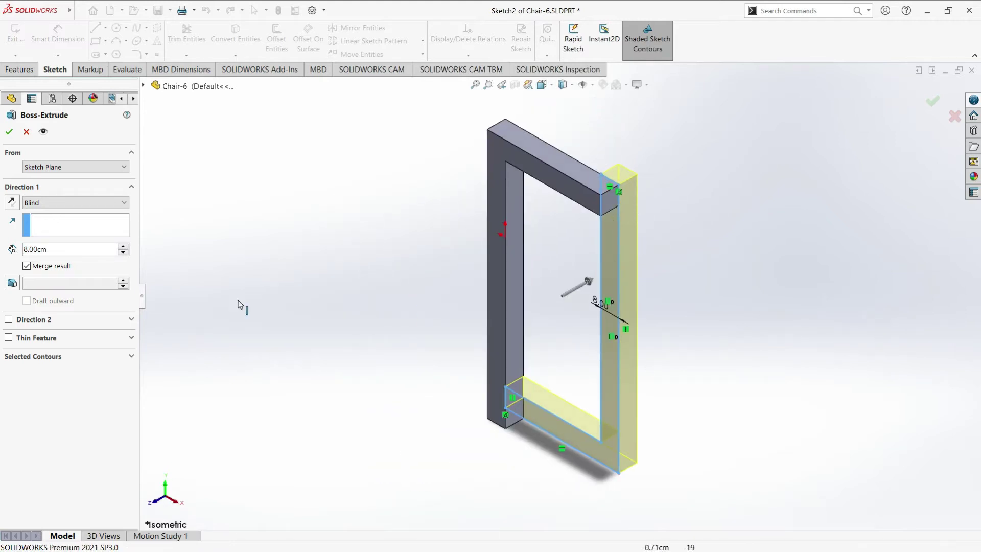
left_click(15, 206)
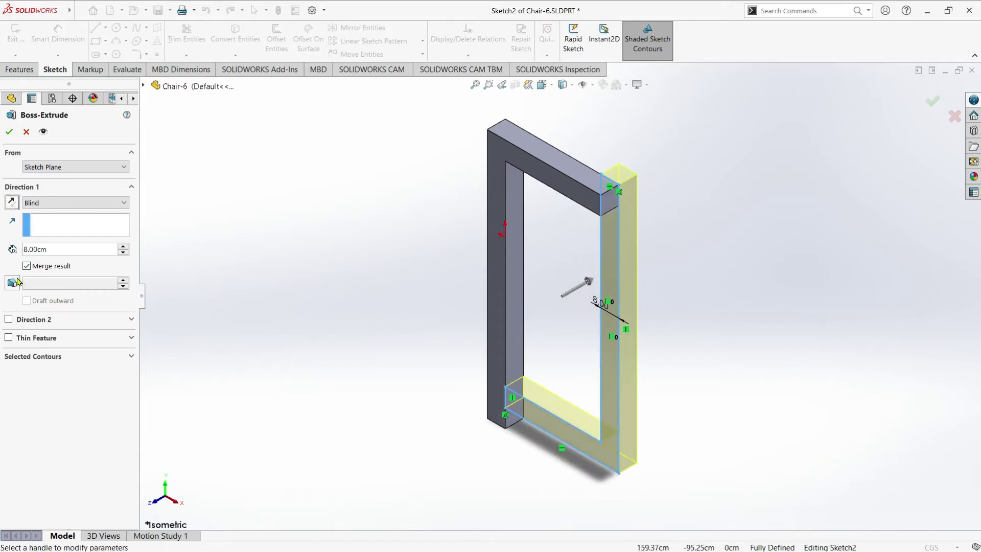
left_click(9, 131)
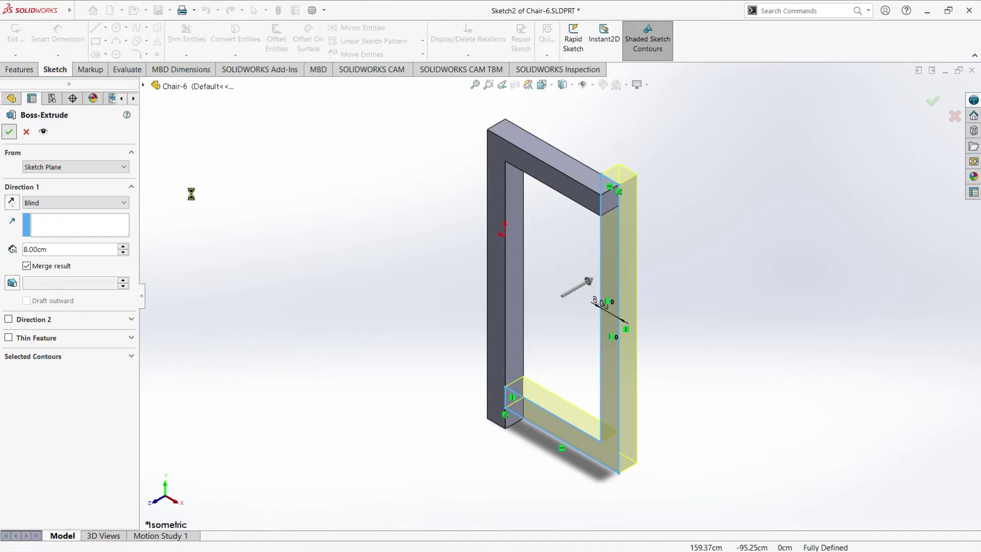
left_click(709, 241)
mouse_move(706, 407)
middle_mouse_down()
mouse_move(715, 317)
mouse_move(679, 350)
mouse_move(654, 351)
mouse_move(650, 315)
mouse_move(705, 355)
mouse_move(727, 398)
mouse_move(652, 368)
mouse_move(672, 403)
mouse_move(652, 329)
mouse_move(650, 368)
middle_mouse_up()
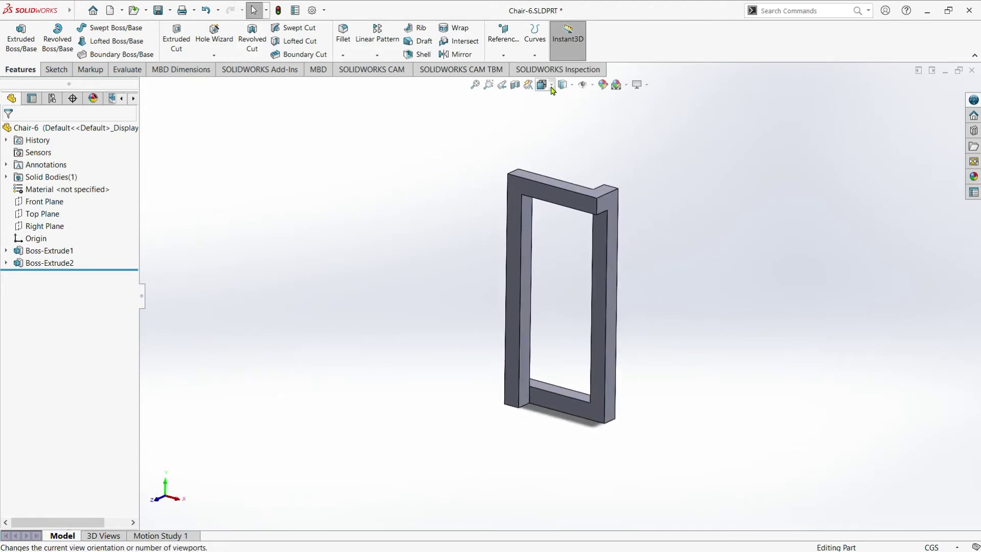
Step: Start an extrusion with Sketch3 on the Top Plane, then zoom out and orbit to see the frame
left_click(20, 58)
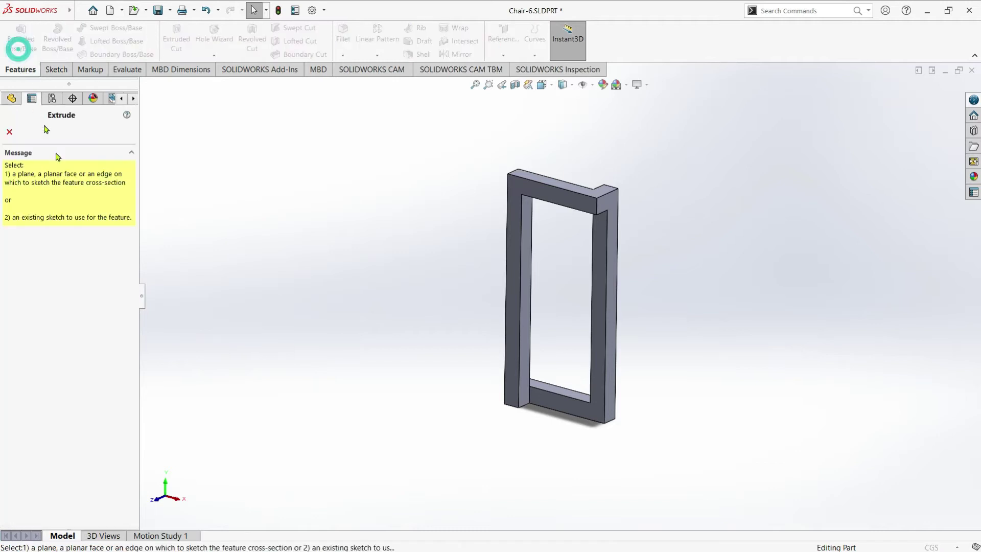
left_click(144, 87)
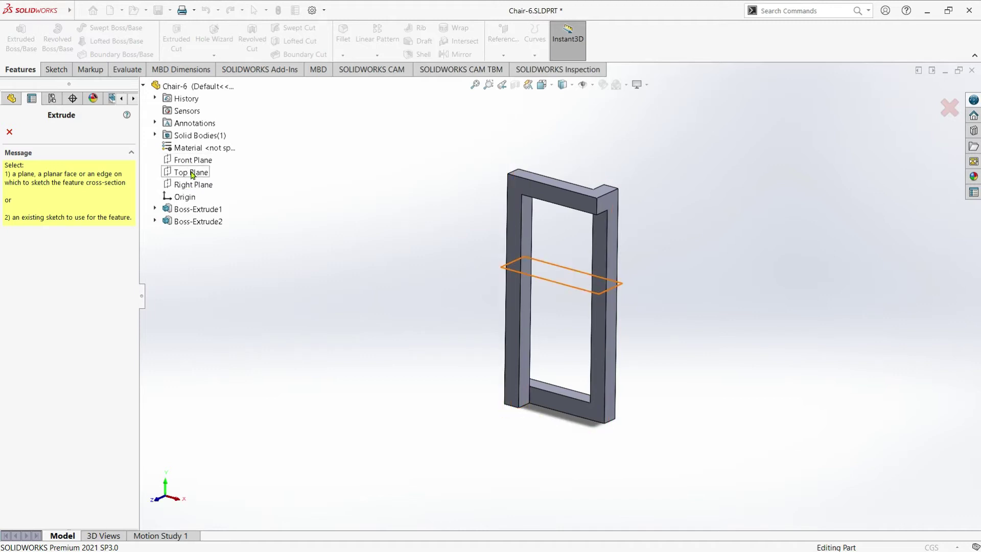
left_click(191, 172)
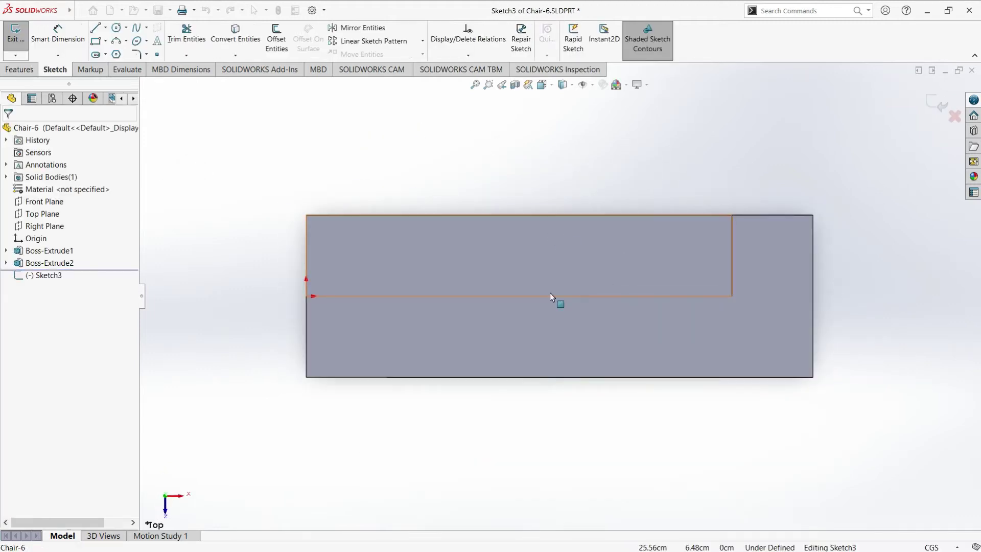
scroll(452, 357, "up", 1)
scroll(453, 377, "up", 2)
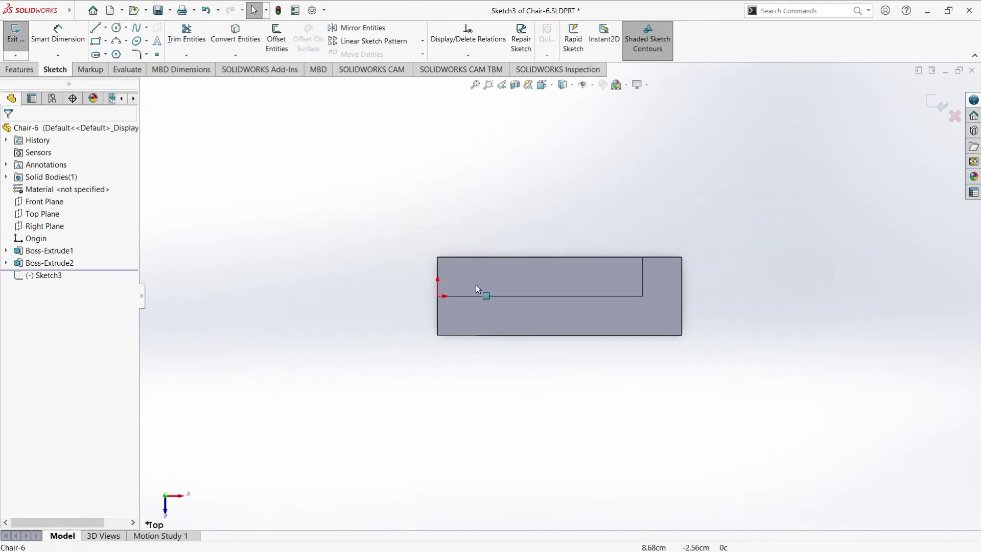
middle_click_drag(508, 324, 521, 214)
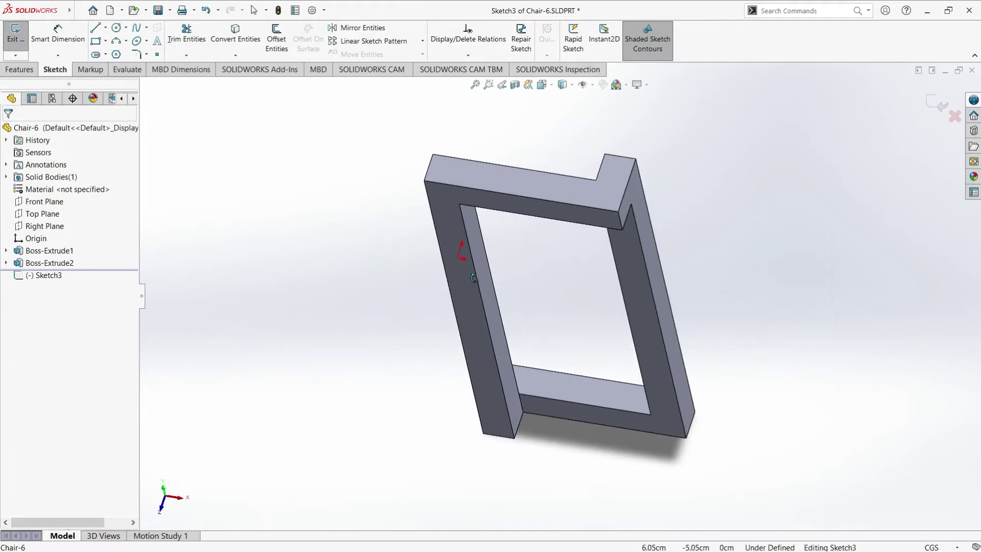
Step: Check the frame with a Top Plane section cut, then view Sketch3 Normal To
left_click(514, 85)
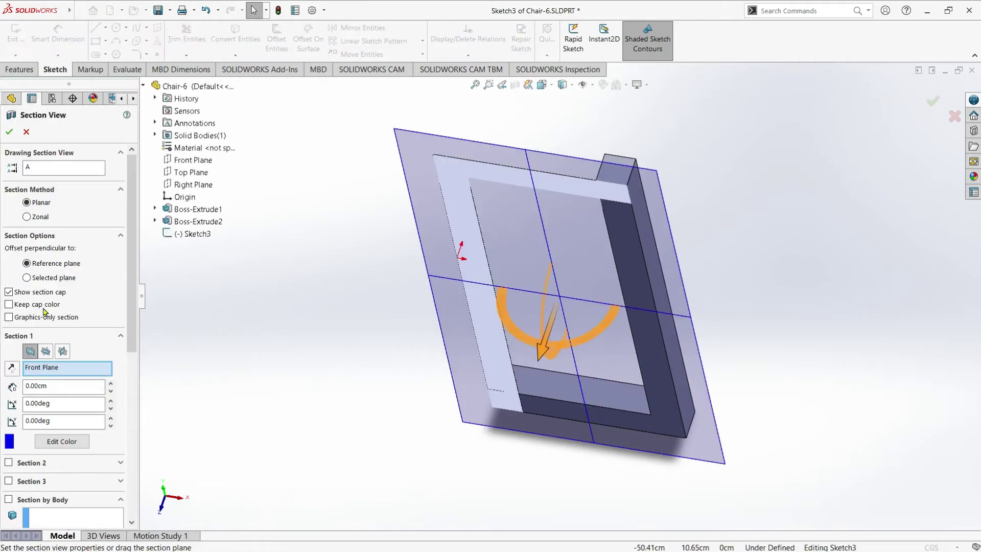
left_click(45, 352)
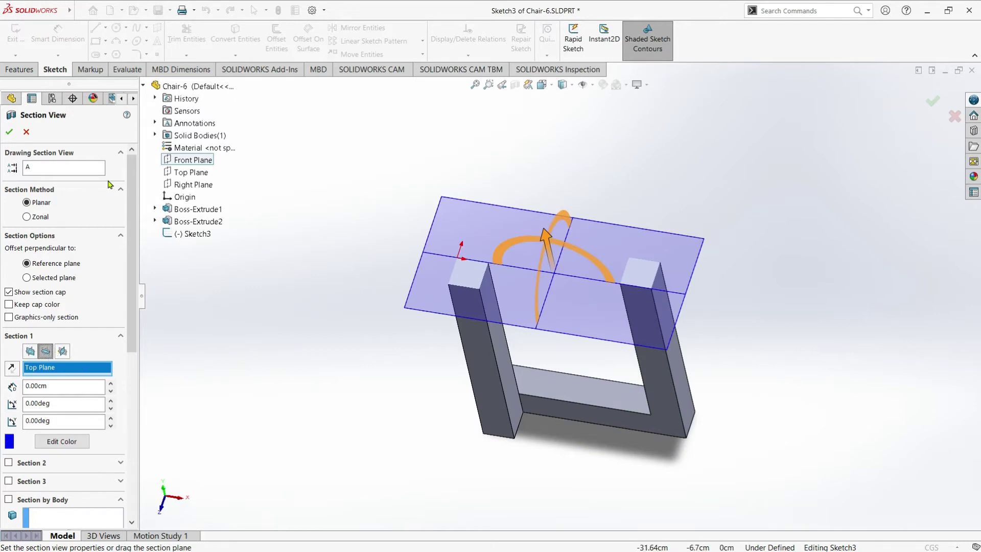
left_click(11, 133)
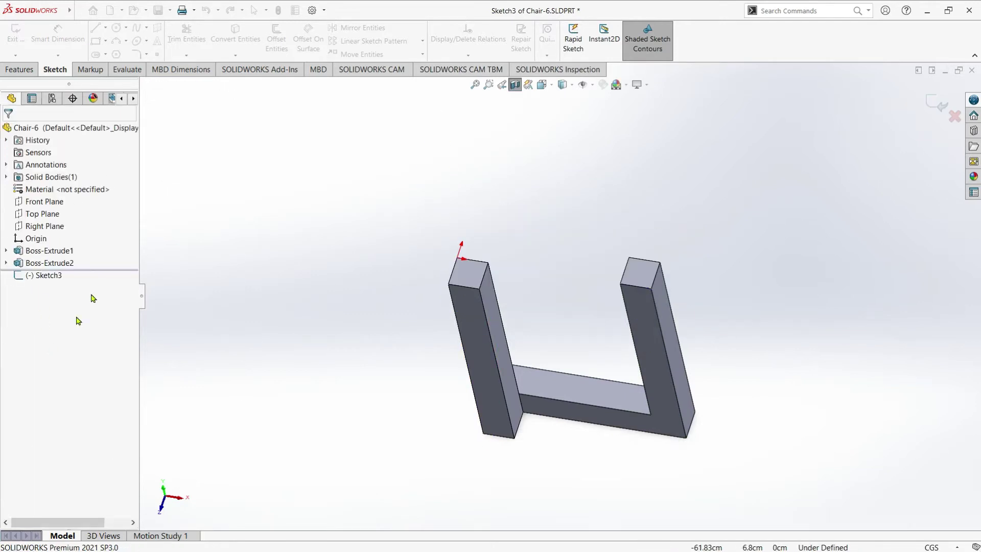
right_click(41, 275)
left_click(68, 257)
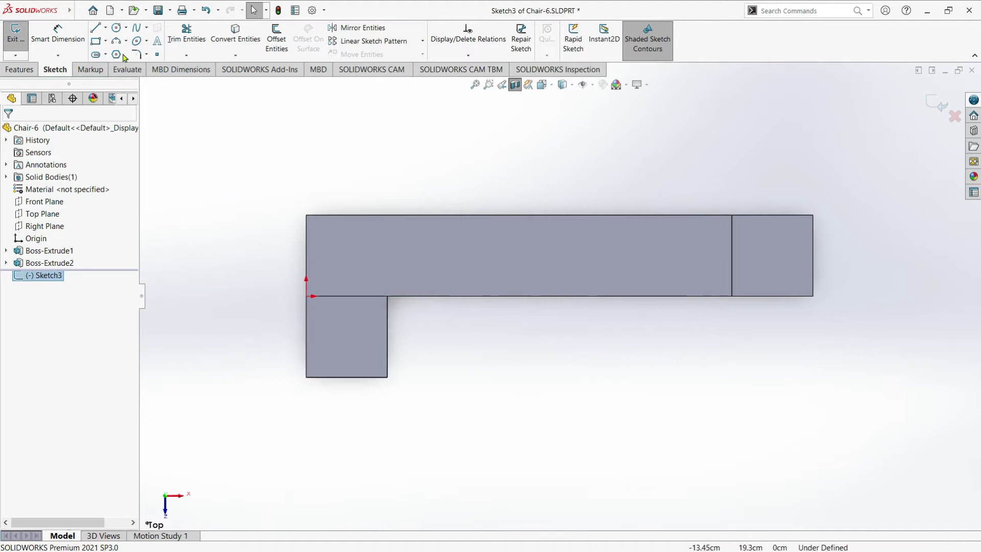
Step: Draw lines along the square's bottom and right edges, right past the frame, then down
key("l")
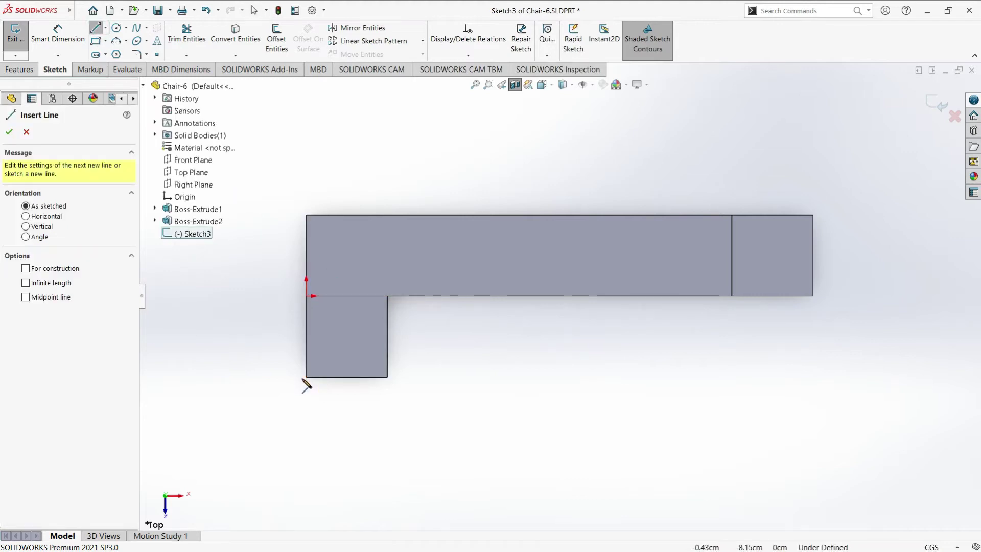
left_click(307, 378)
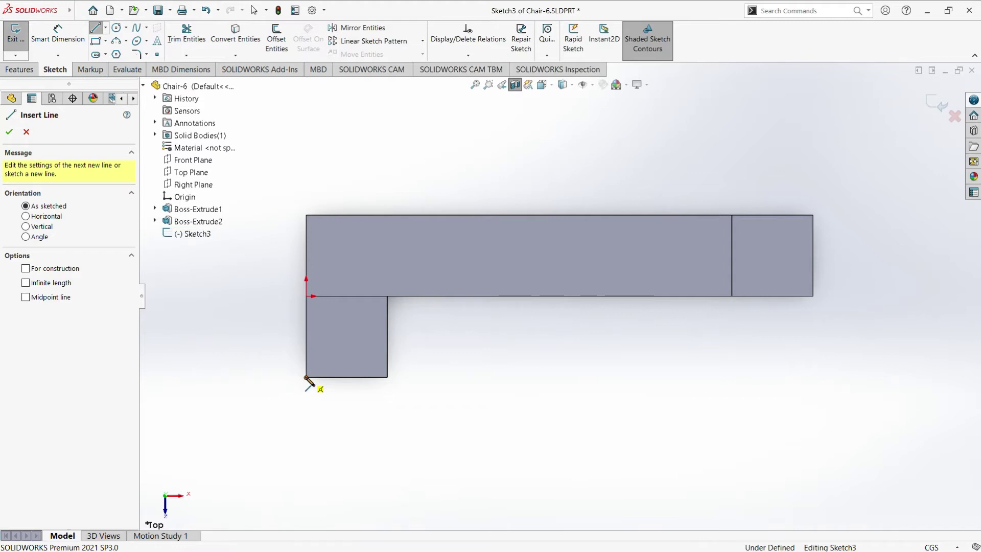
left_click(307, 378)
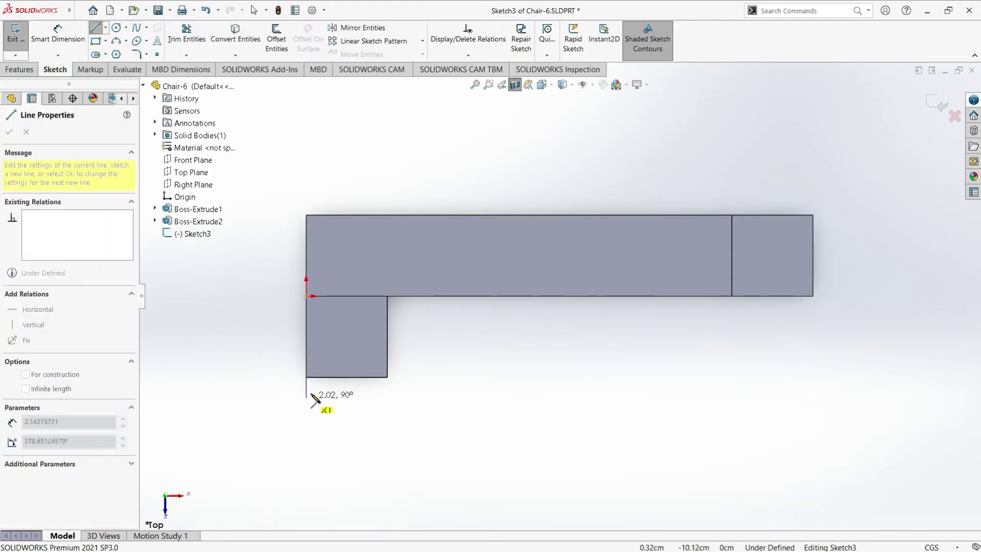
left_click(388, 378)
left_click(388, 296)
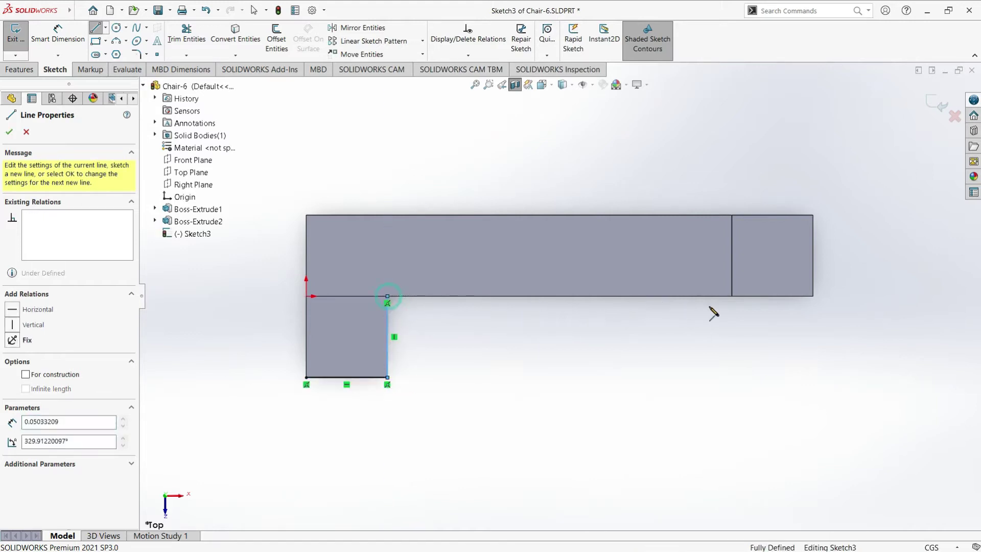
left_click(891, 296)
key("z")
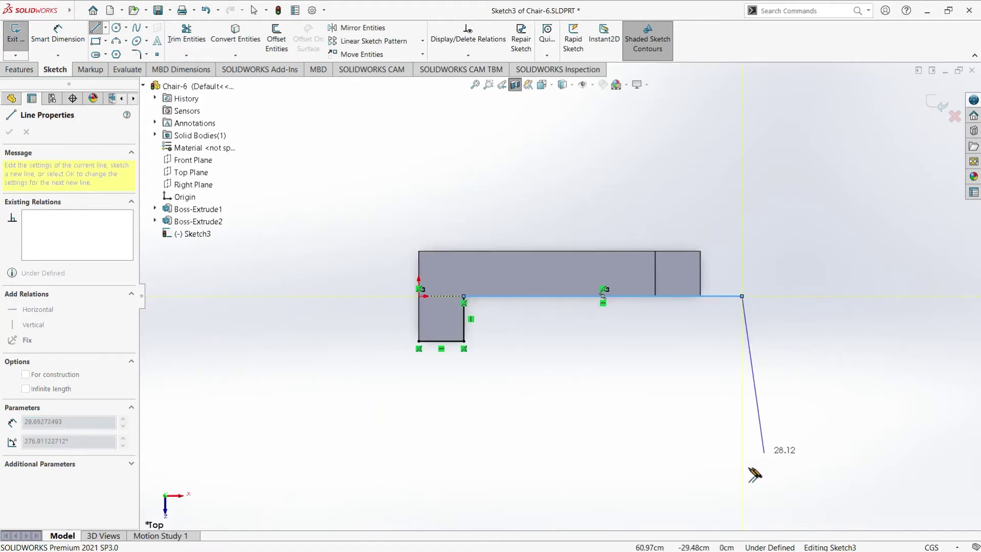
left_click(742, 453)
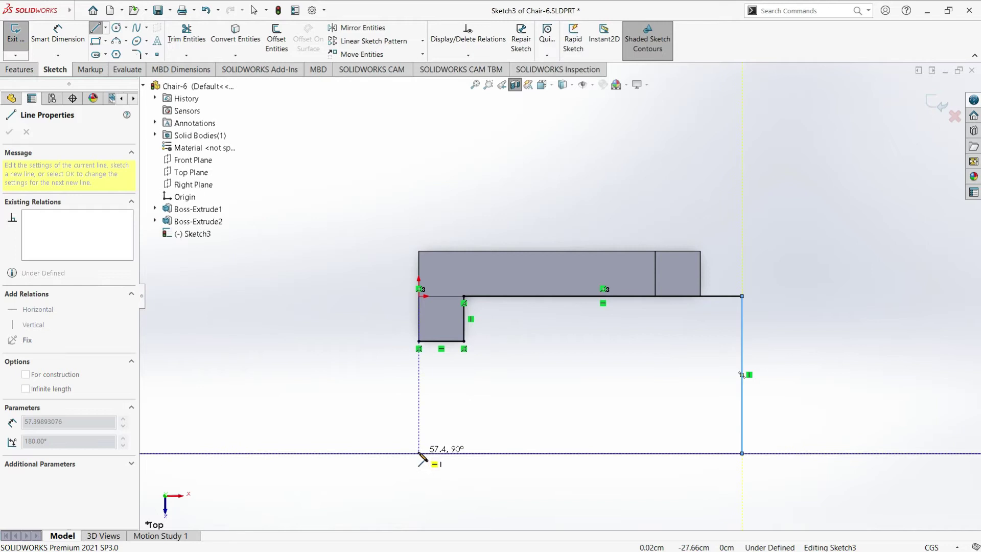
left_click(195, 42)
Step: Trim the stray line, then draw lines down, left along the bottom and up to the square's corner
left_click(742, 422)
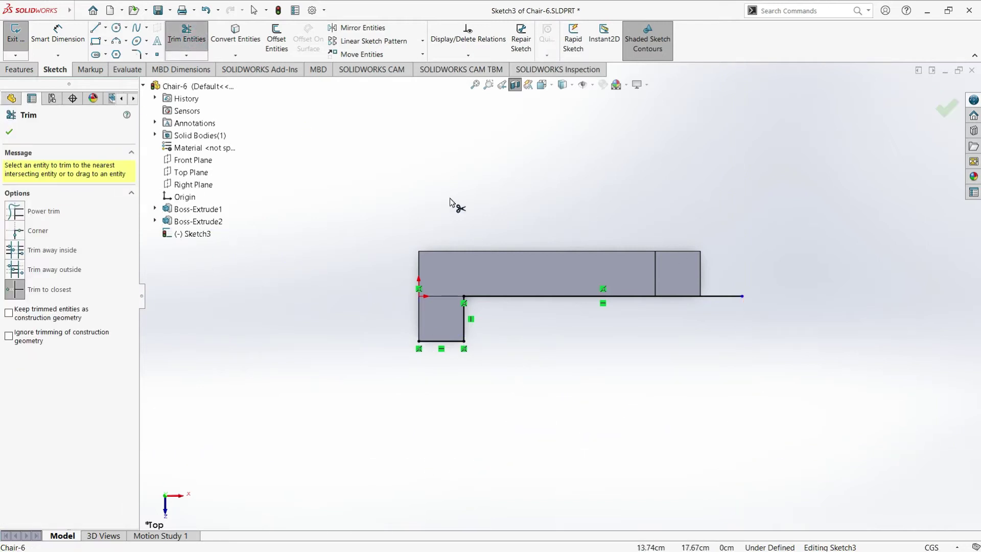
left_click(97, 29)
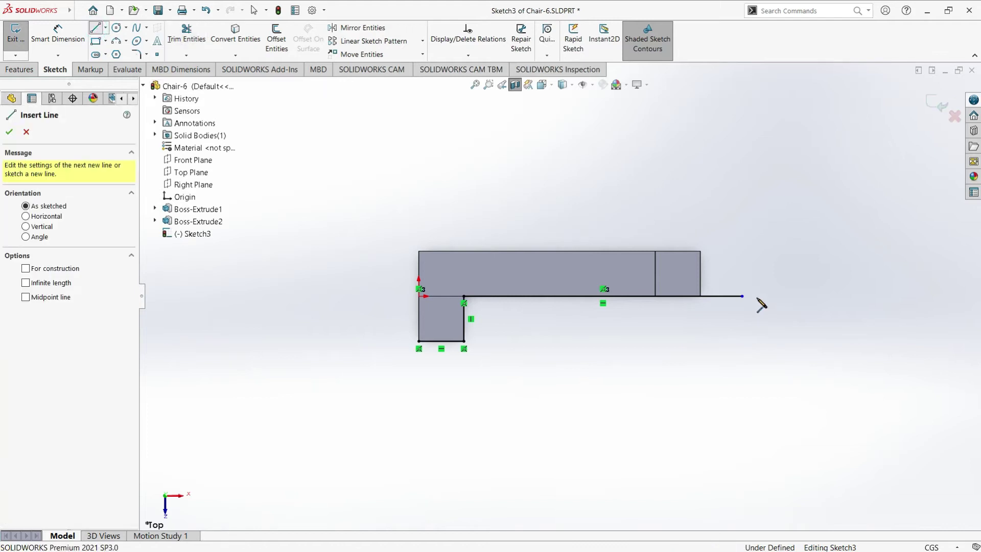
left_click(742, 297)
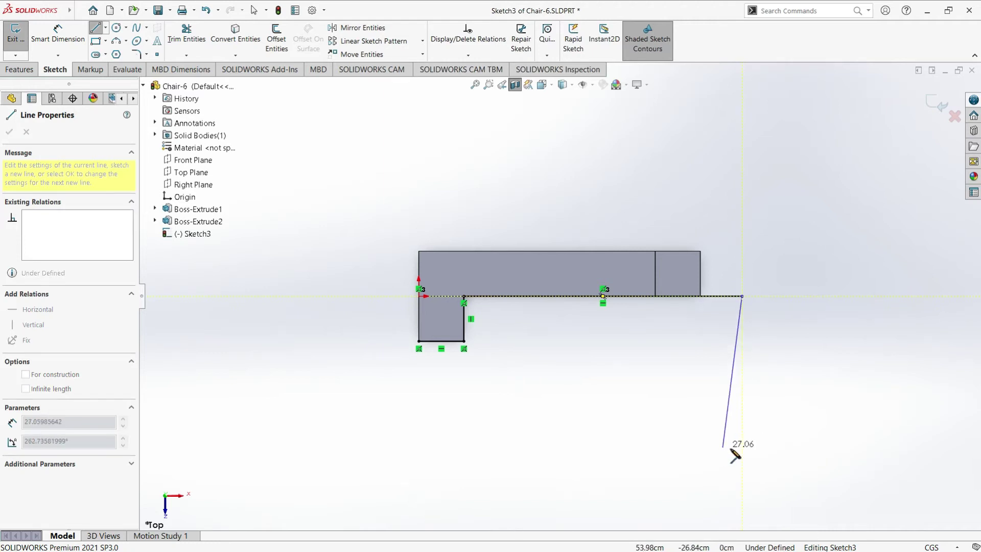
left_click(741, 448)
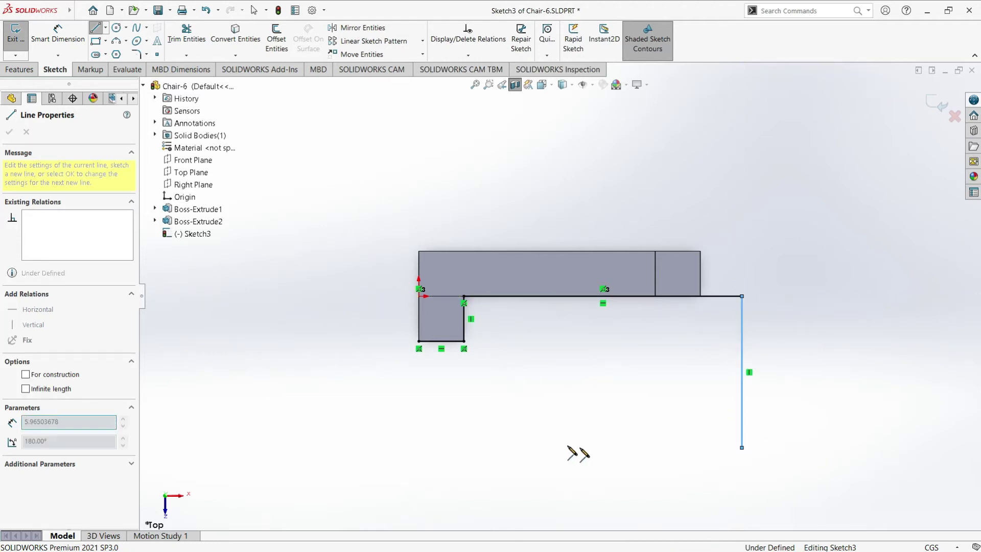
left_click(419, 448)
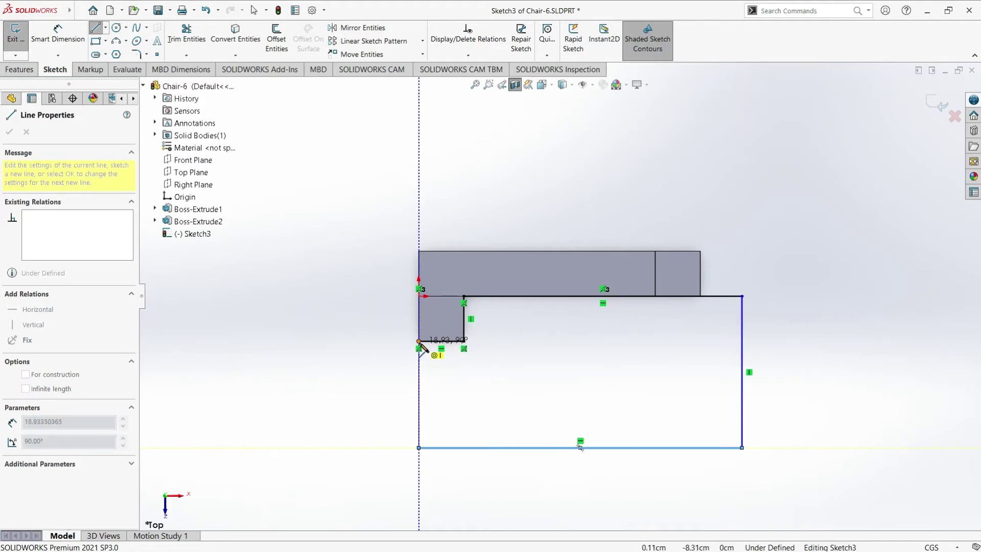
left_click(419, 342)
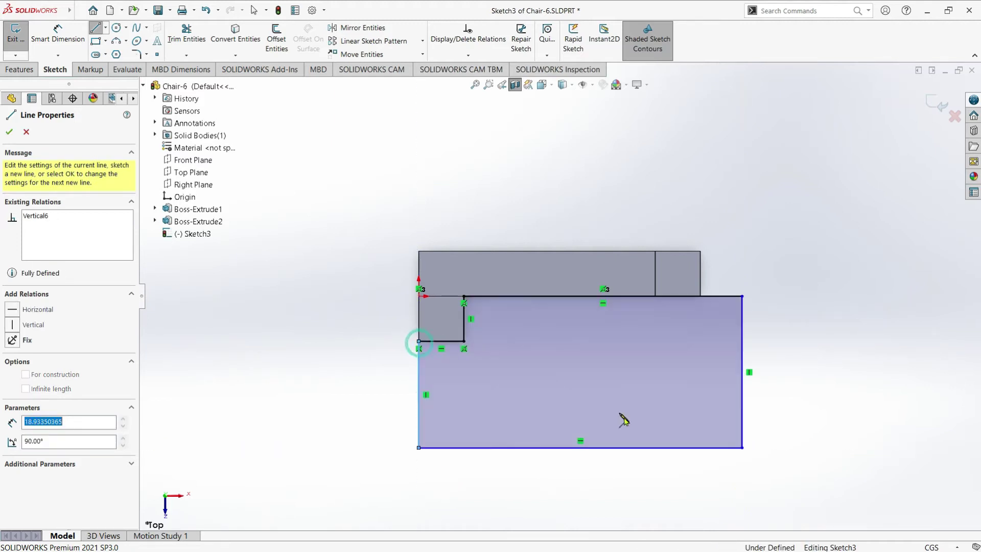
left_click(11, 133)
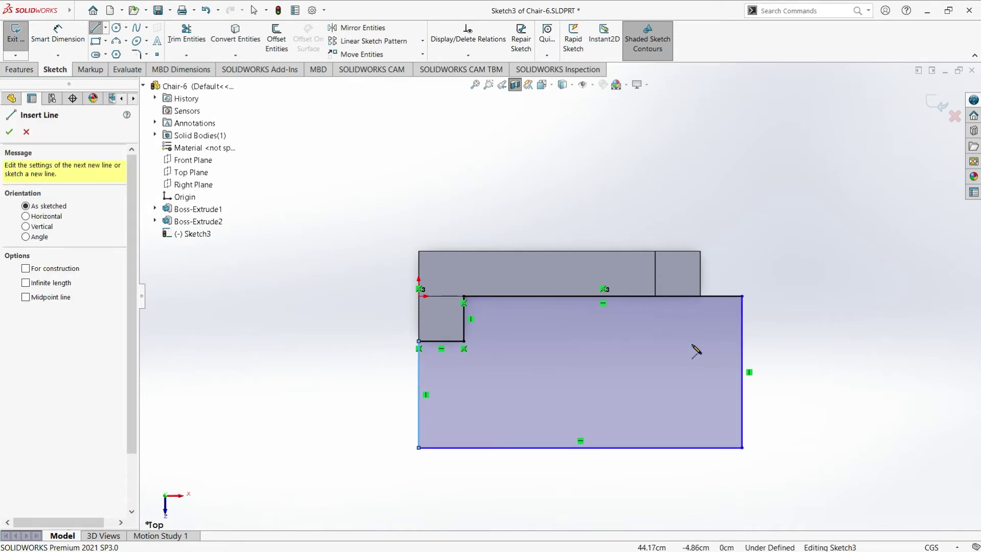
Step: Dimension the overhang width at the frame's right end as 8 cm
left_click(59, 35)
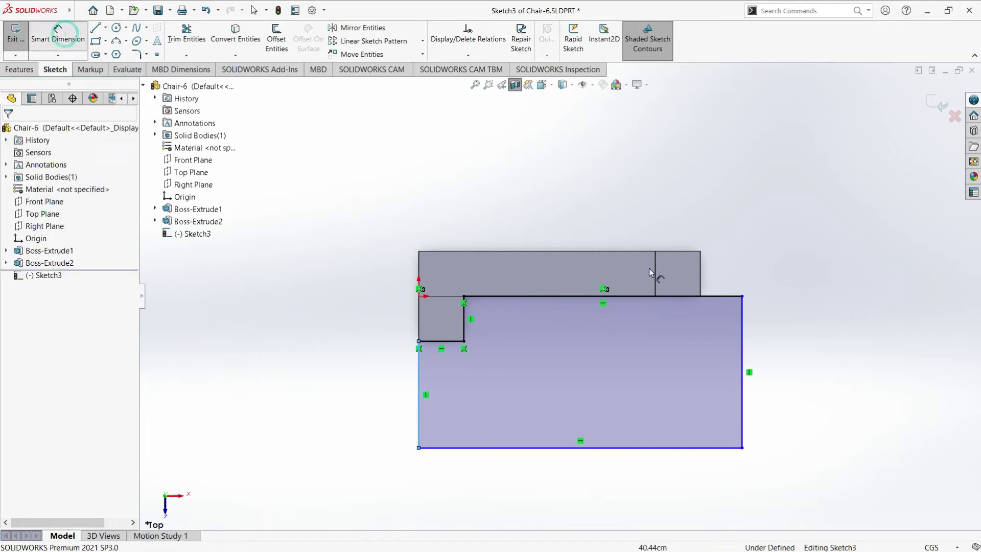
left_click(701, 280)
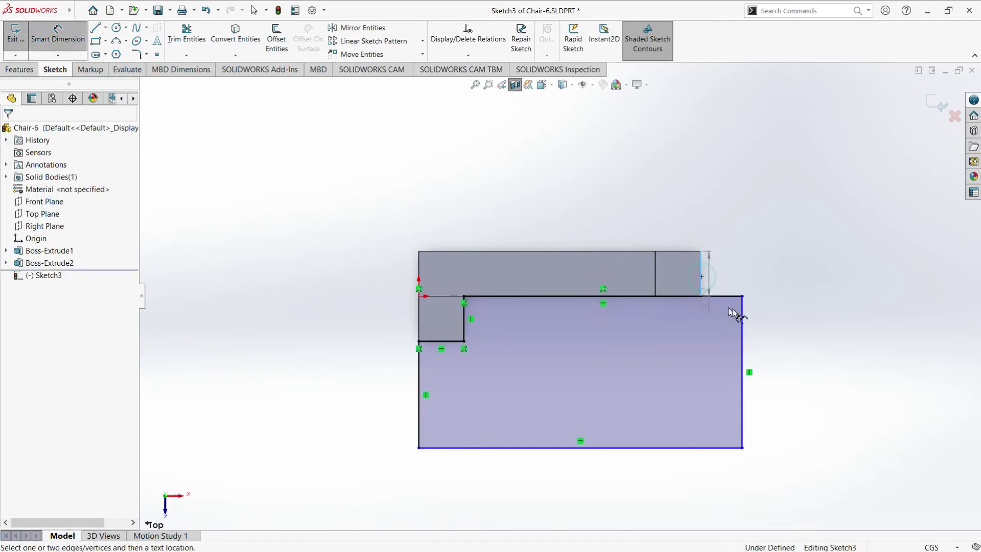
left_click(743, 320)
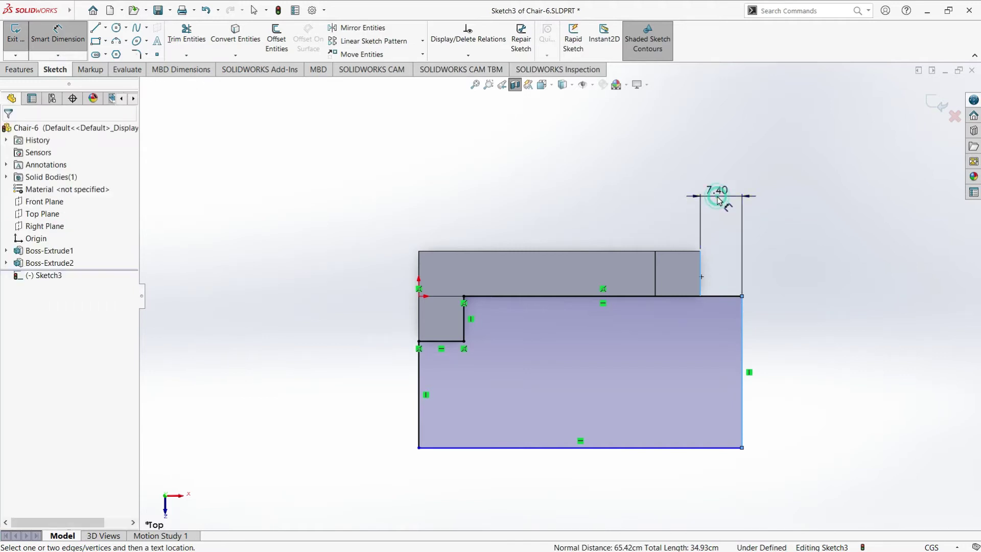
left_click(718, 200)
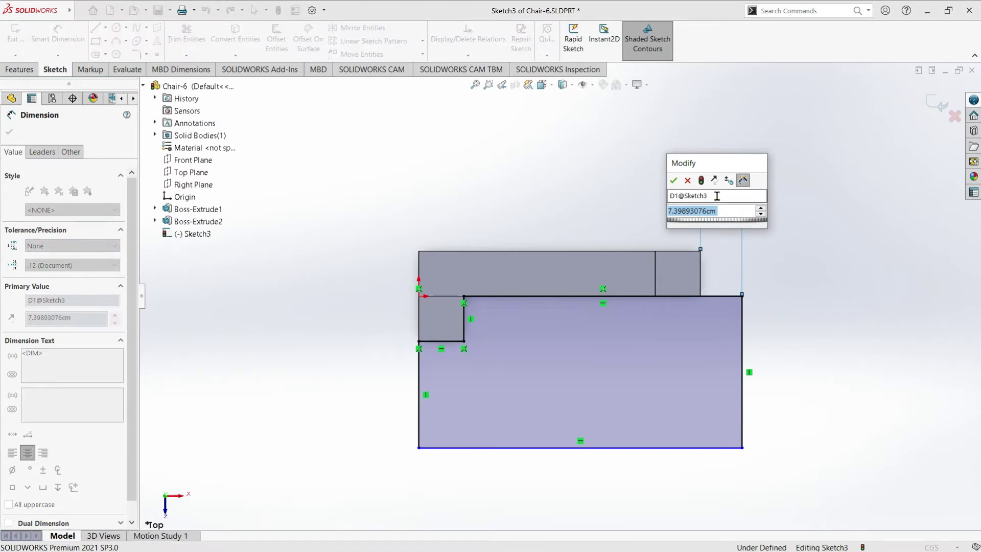
type("8")
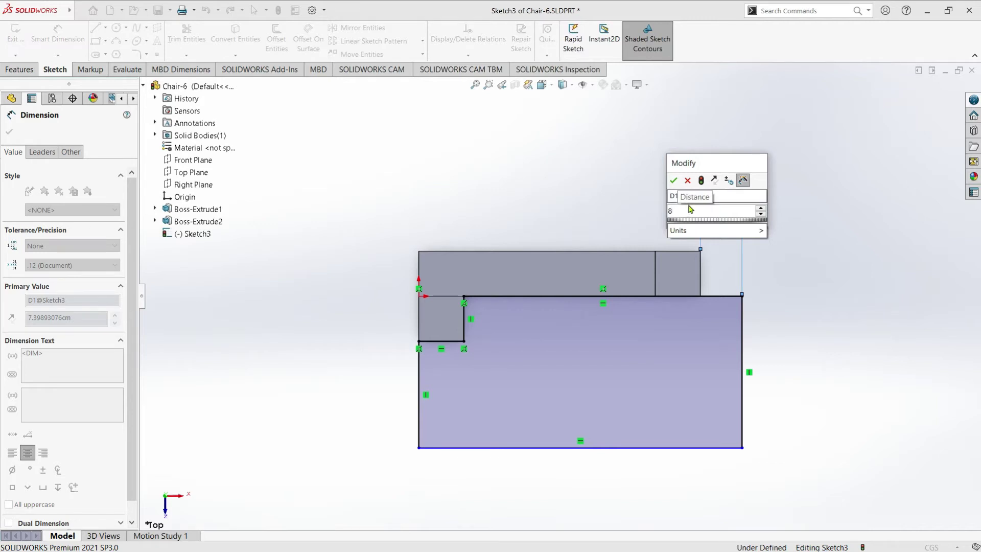
left_click(674, 181)
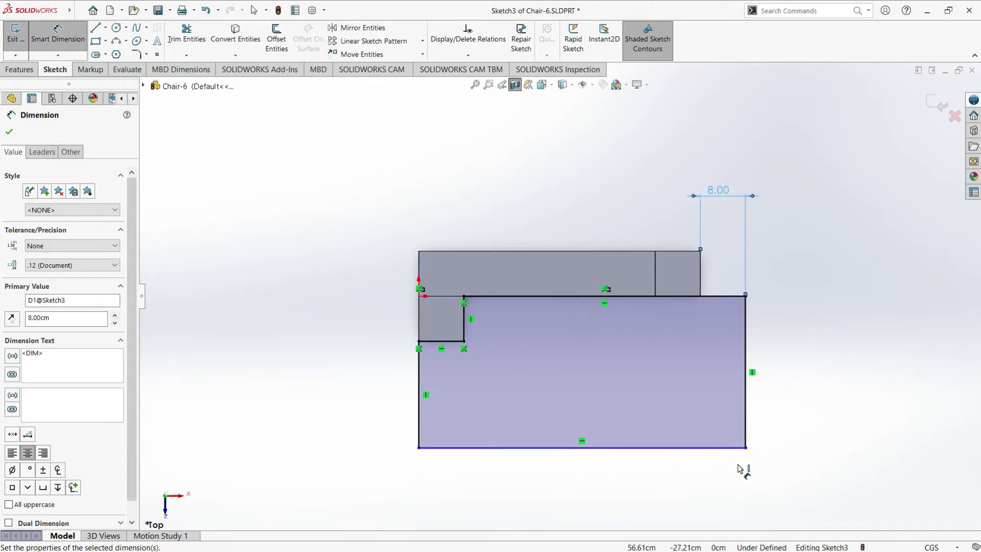
Step: Dimension the right edge as the seat depth, entering 40 then changing it to 30 cm
left_click(745, 431)
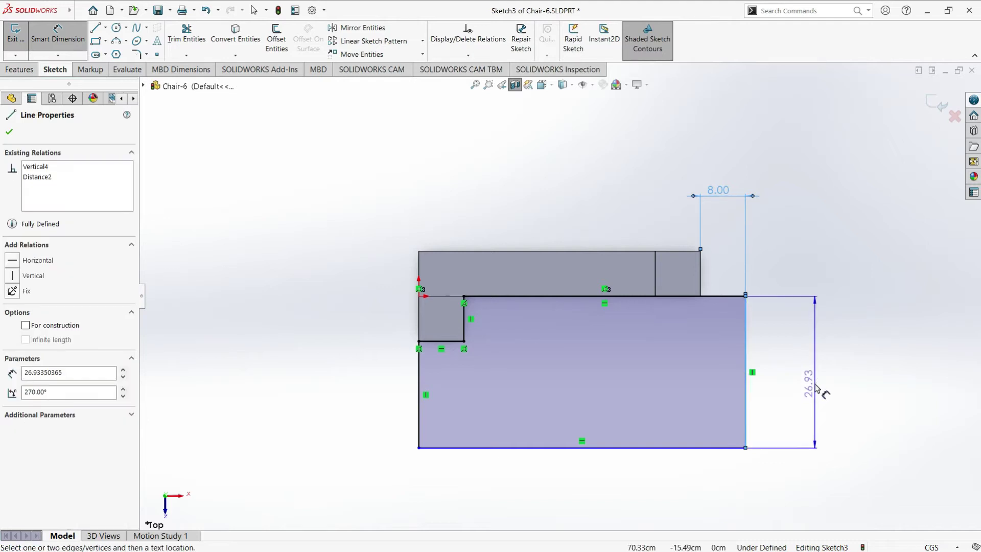
left_click(817, 390)
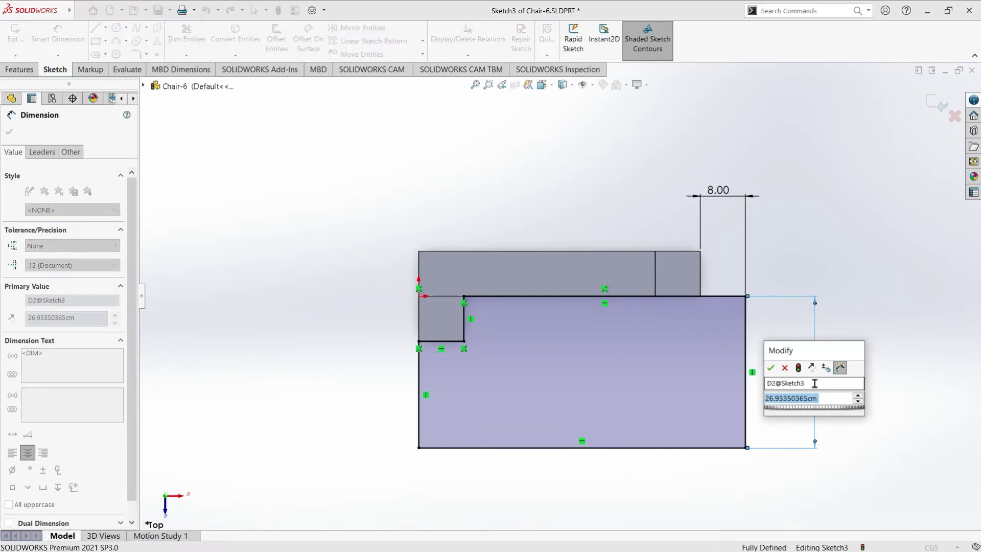
type("40.00cm")
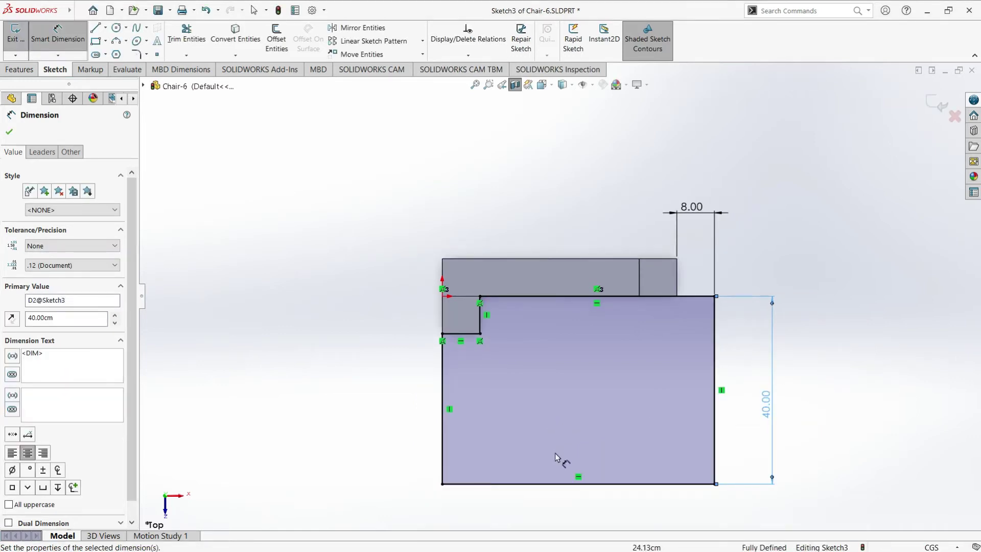
scroll(554, 453, "down", 2)
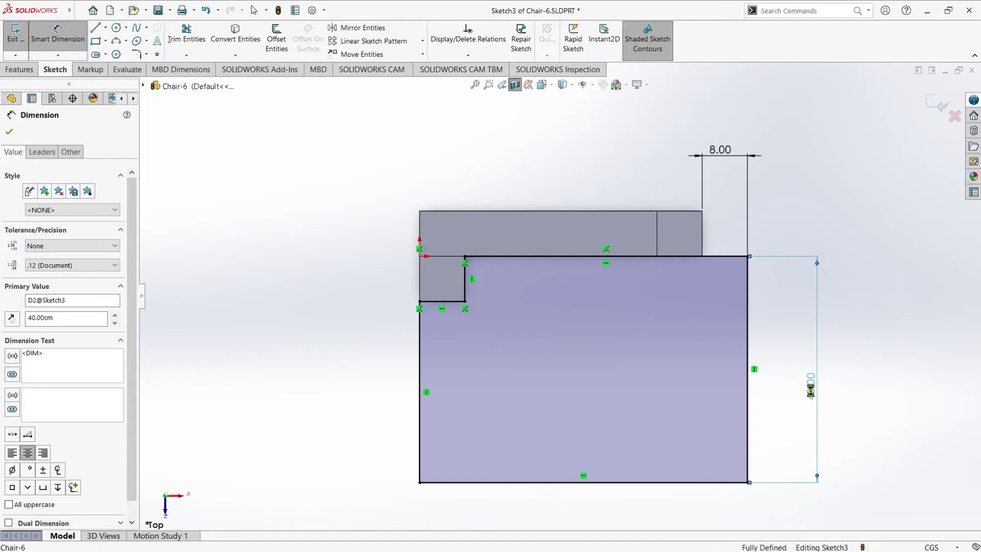
double_click(811, 393)
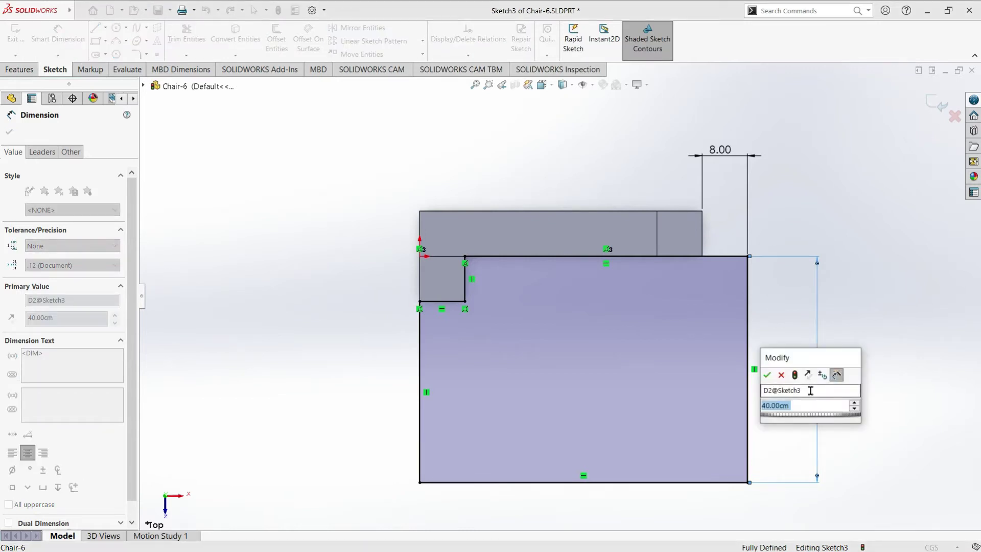
type("30")
key("Return")
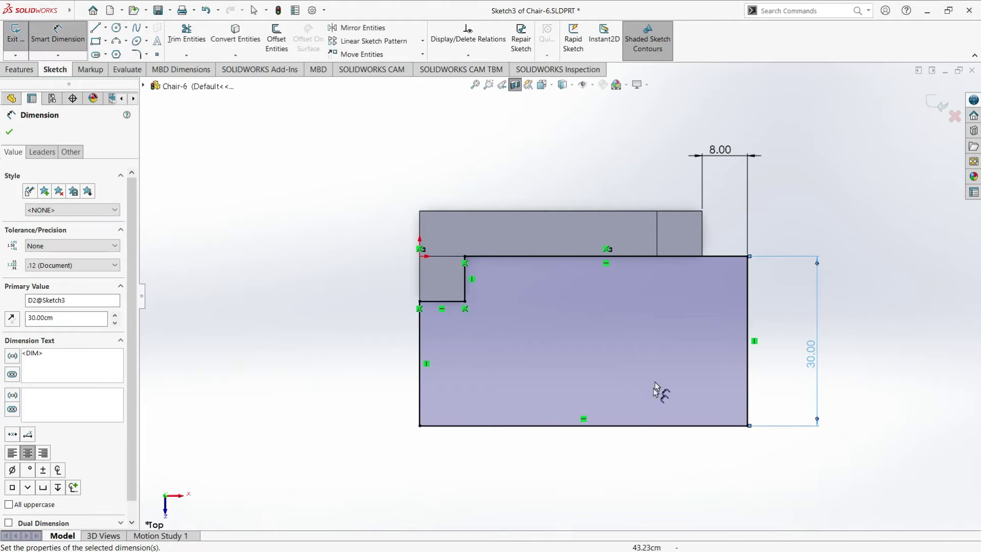
left_click(10, 133)
mouse_move(35, 9)
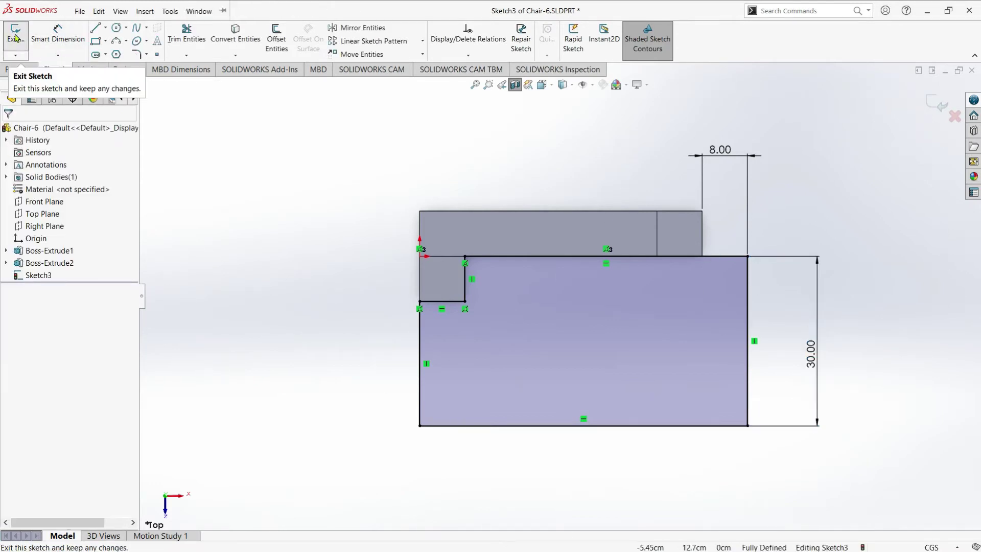
Step: Exit Sketch3 and switch the view to Isometric
left_click(17, 37)
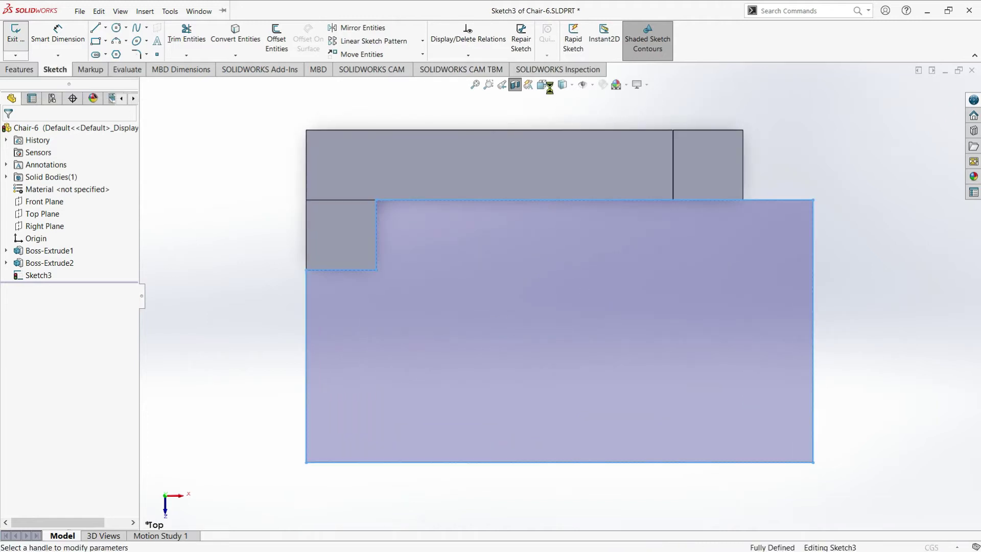
left_click(554, 88)
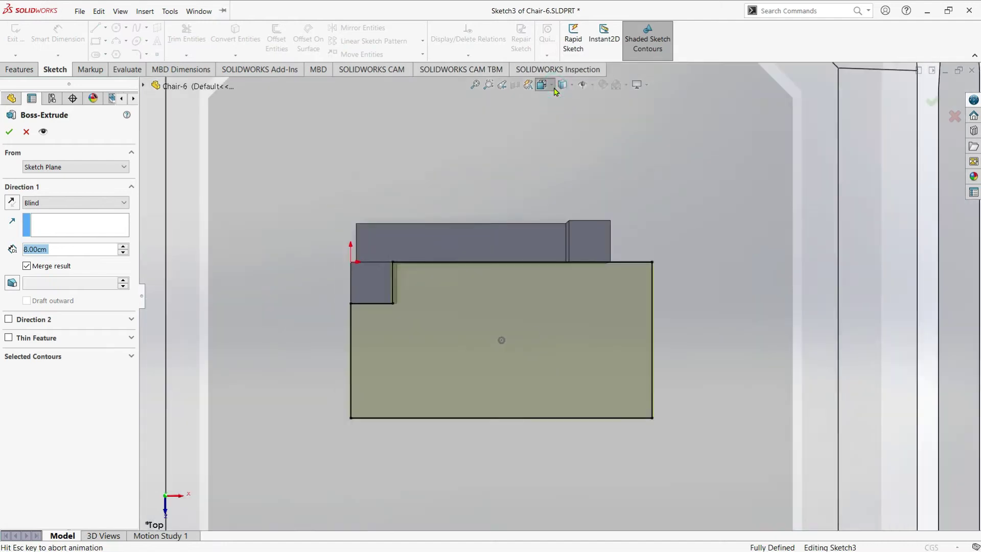
left_click(563, 85)
left_click(543, 85)
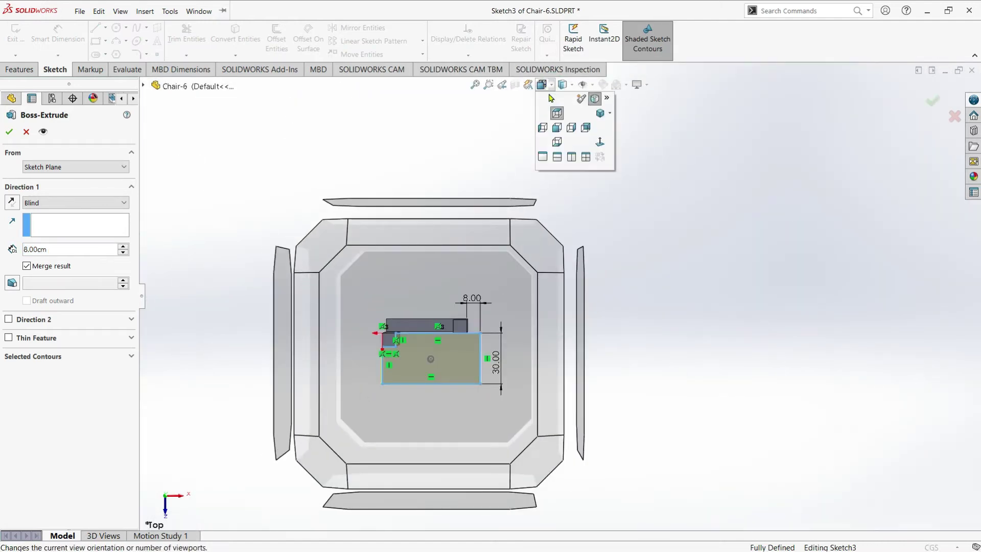
left_click(599, 113)
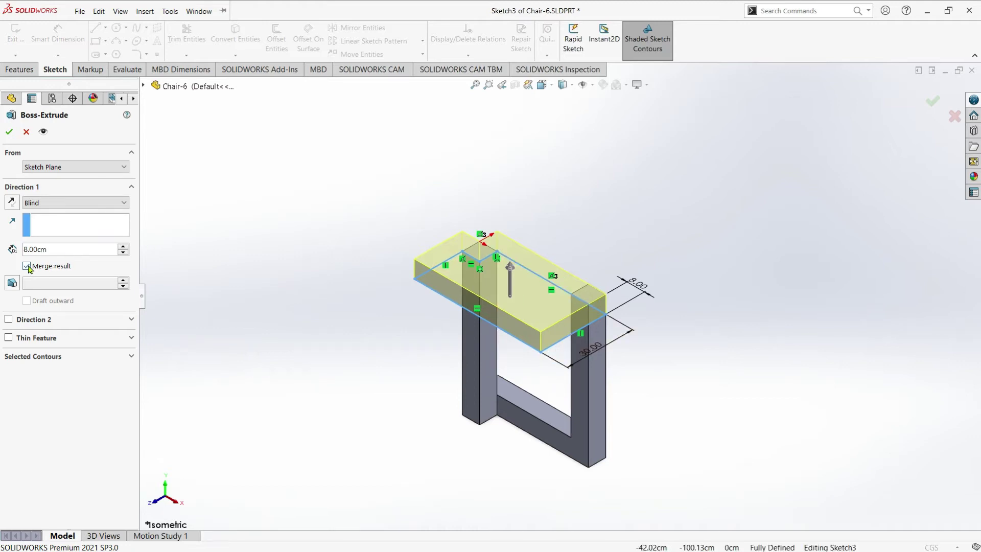
Step: Extrude Sketch3 Mid Plane at 8.00 cm to create the Boss-Extrude3 seat
left_click(54, 204)
left_click(36, 263)
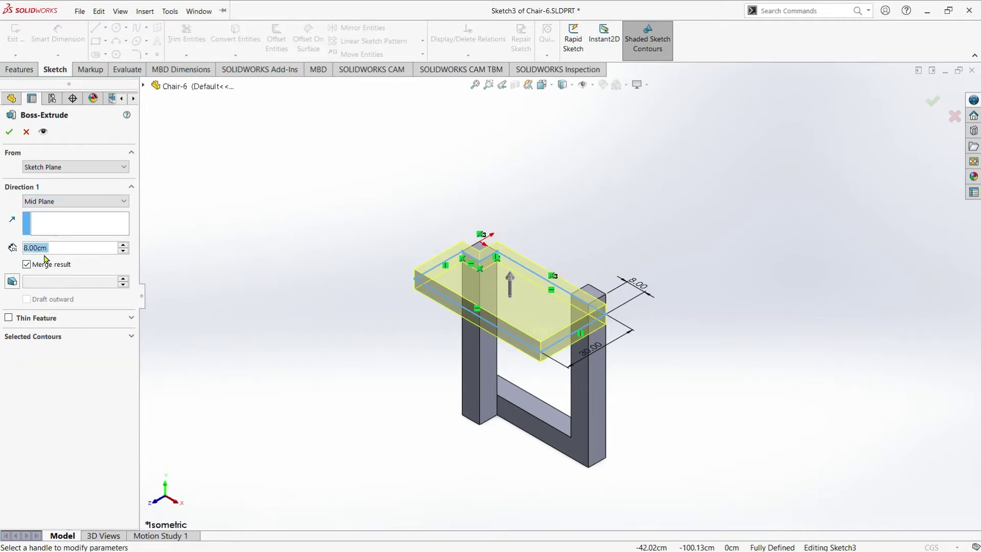
left_click(10, 133)
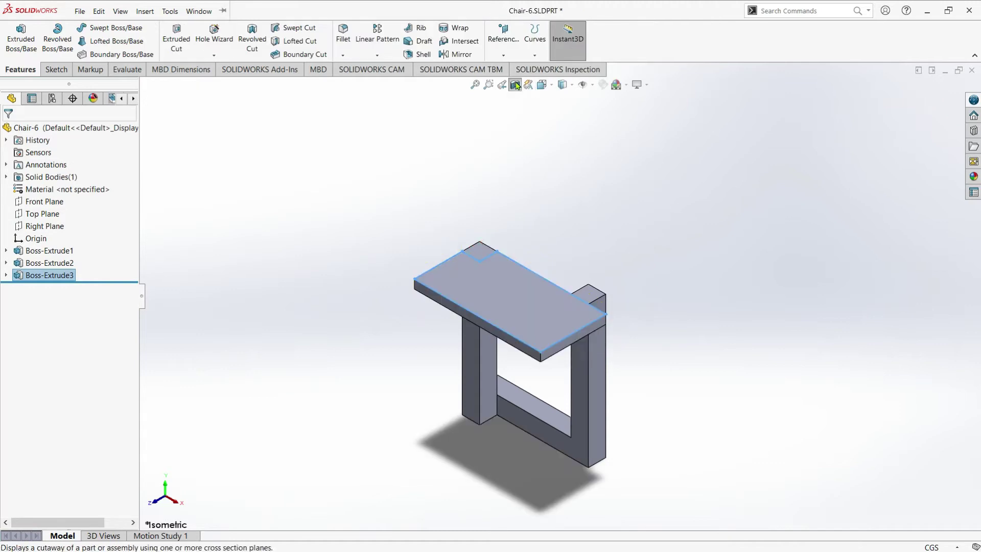
Step: Turn off the section view and change the seat depth from 30 to 40 cm
left_click(515, 85)
mouse_move(645, 294)
middle_mouse_down()
mouse_move(535, 286)
mouse_move(531, 337)
middle_mouse_up()
scroll(534, 286, "down", 1)
left_click(531, 334)
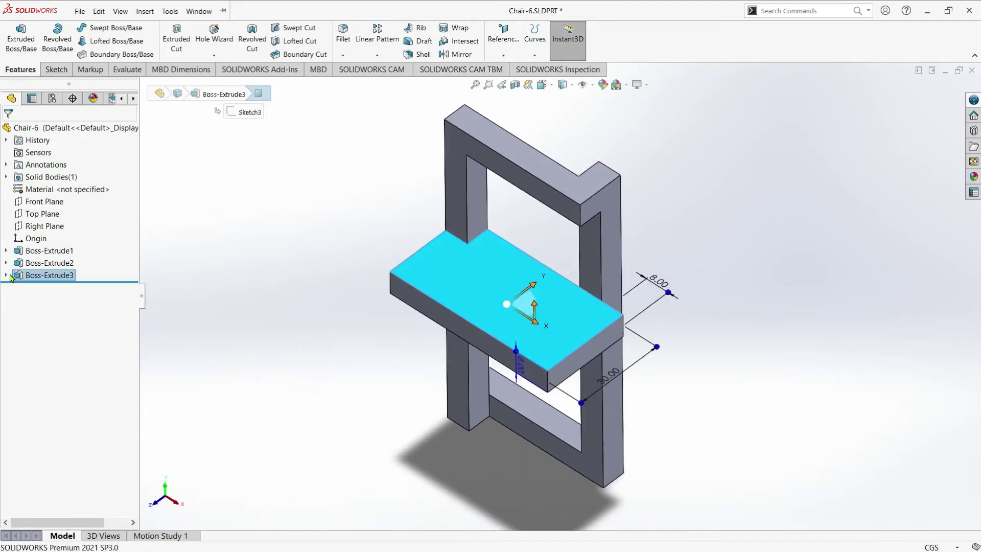
double_click(611, 376)
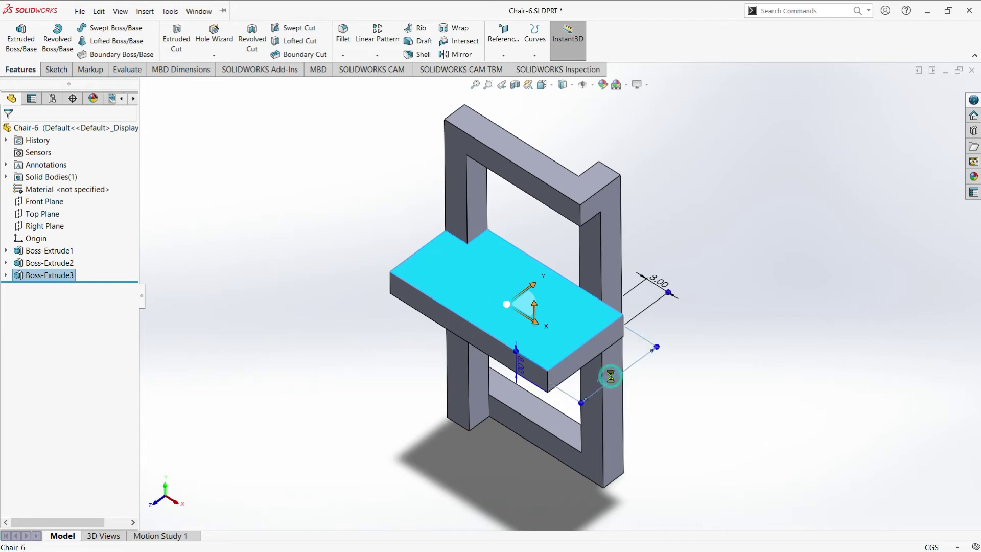
type("40")
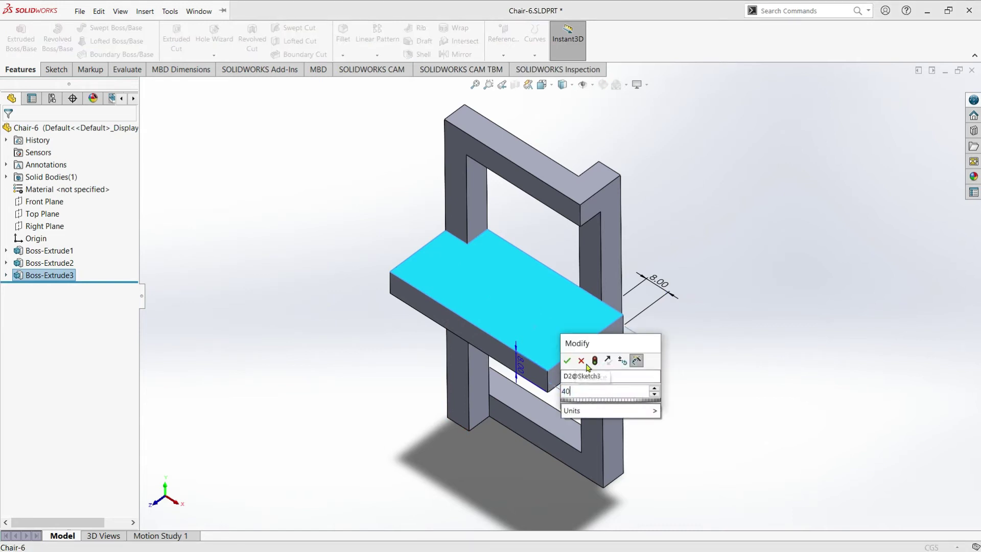
left_click(567, 361)
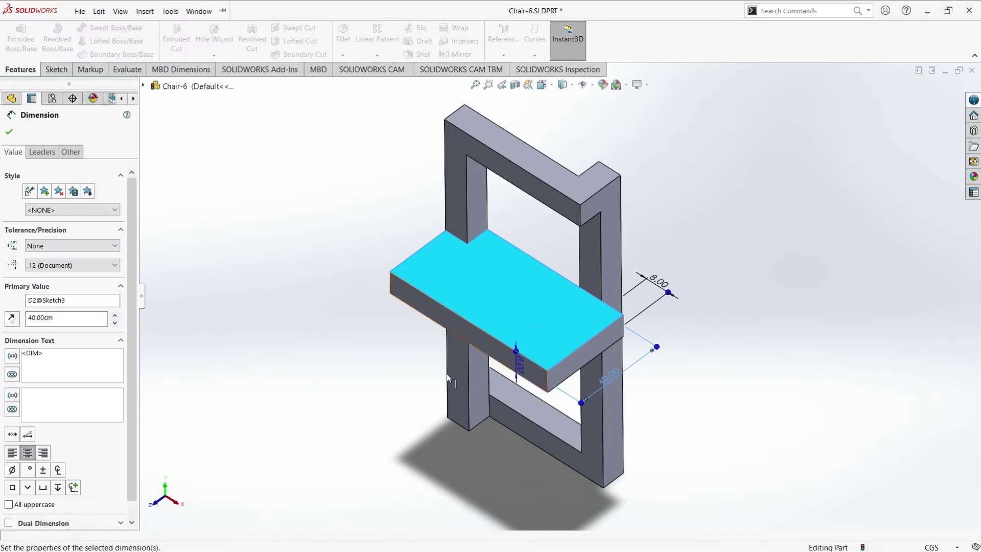
left_click(732, 373)
Step: Edit Sketch3 to check the 40 cm depth, exit, and orbit the chair in 3D
middle_click_drag(697, 403, 547, 301)
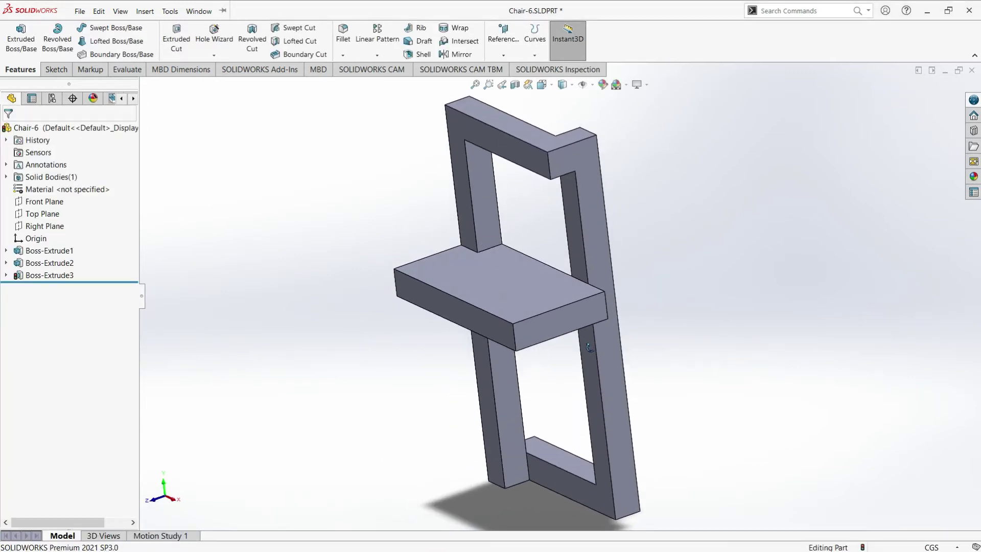
left_click(540, 310)
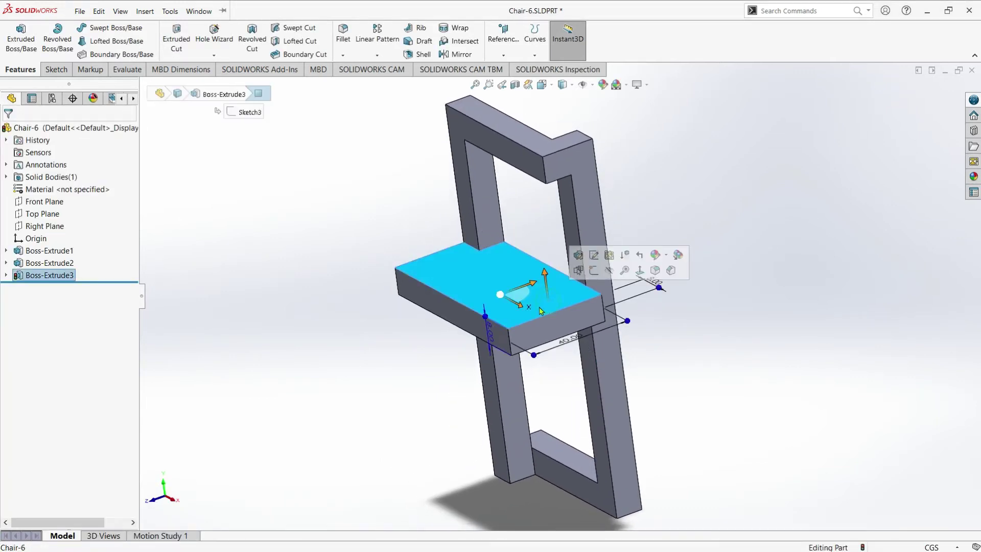
left_click(6, 275)
left_click(38, 286)
right_click(38, 286)
left_click(72, 266)
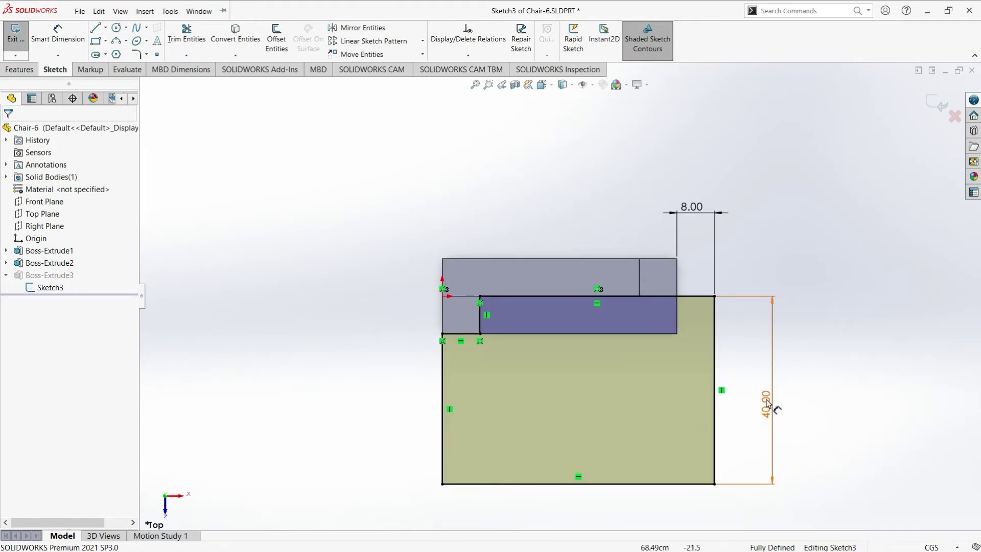
left_click(15, 34)
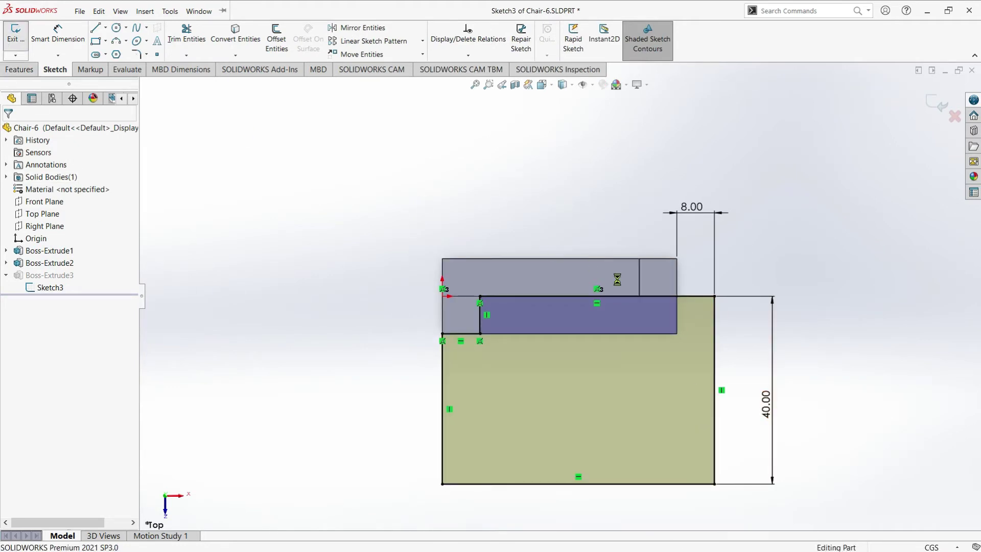
mouse_move(615, 324)
middle_mouse_down()
mouse_move(557, 329)
mouse_move(587, 357)
mouse_move(569, 376)
mouse_move(590, 337)
middle_mouse_up()
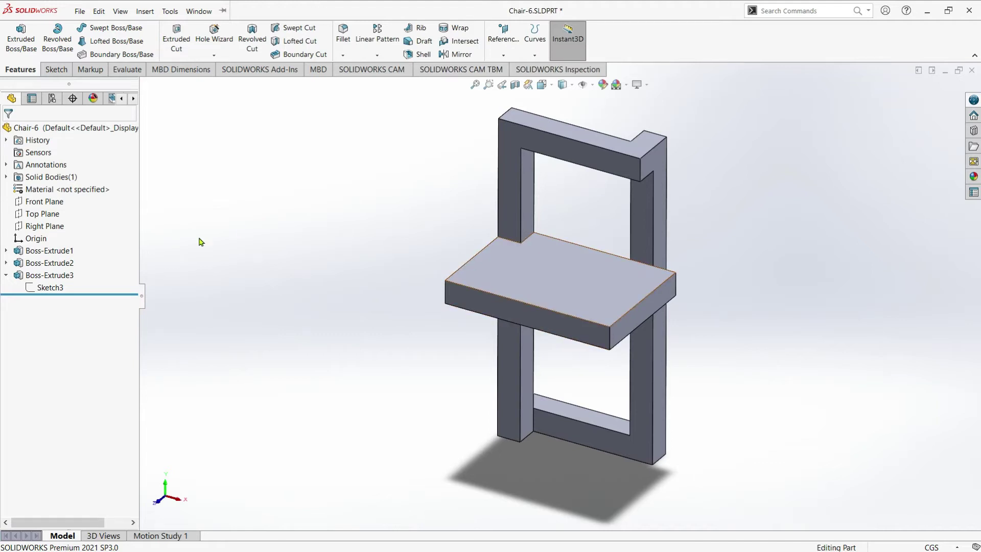
Step: Start Sketch4 on the seat's front face with a line along the top edge and down to the base
left_click(21, 44)
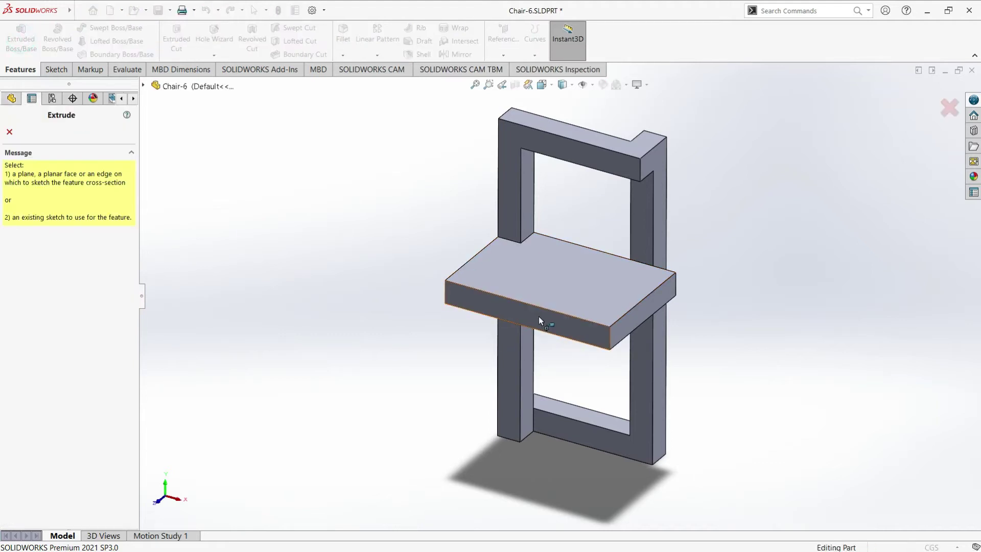
left_click(555, 321)
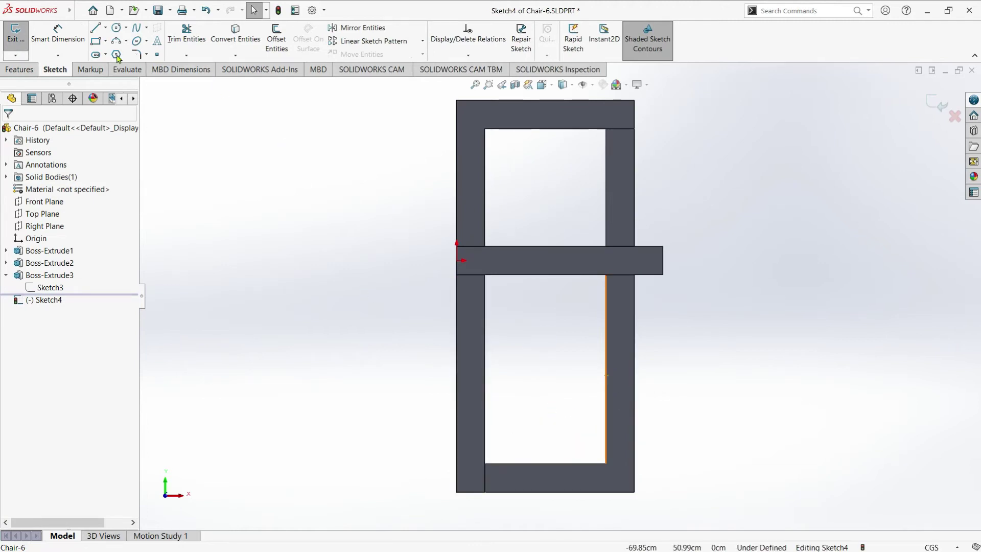
left_click(95, 31)
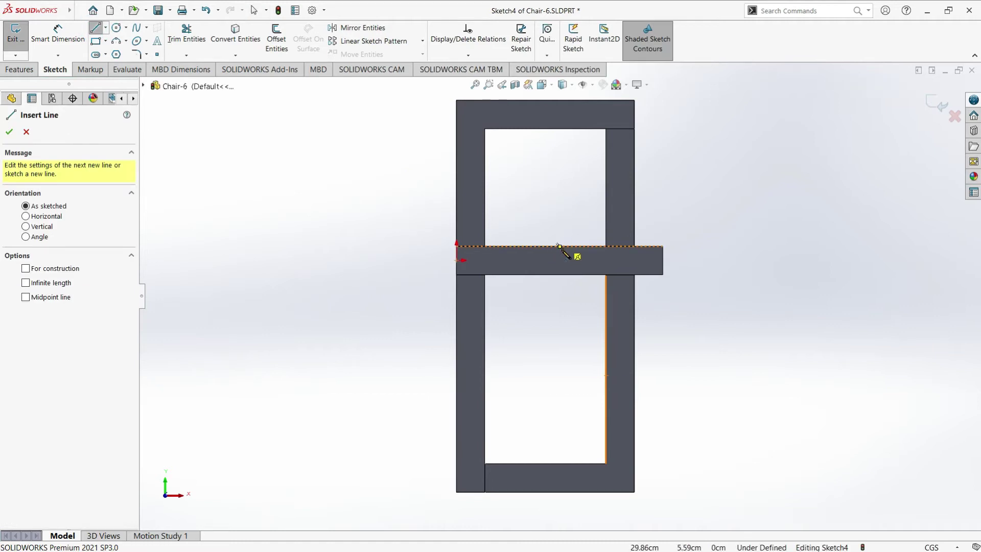
left_click(559, 246)
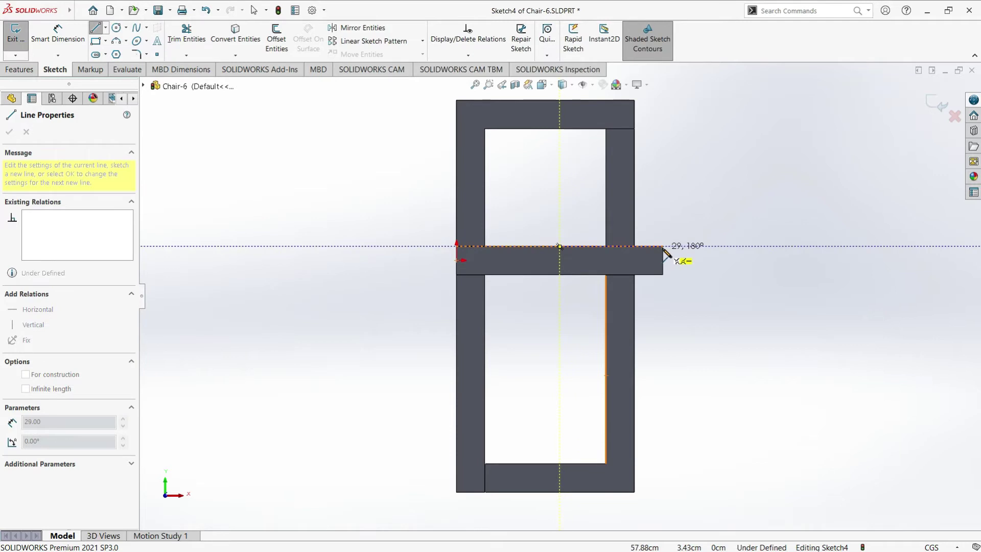
left_click(662, 247)
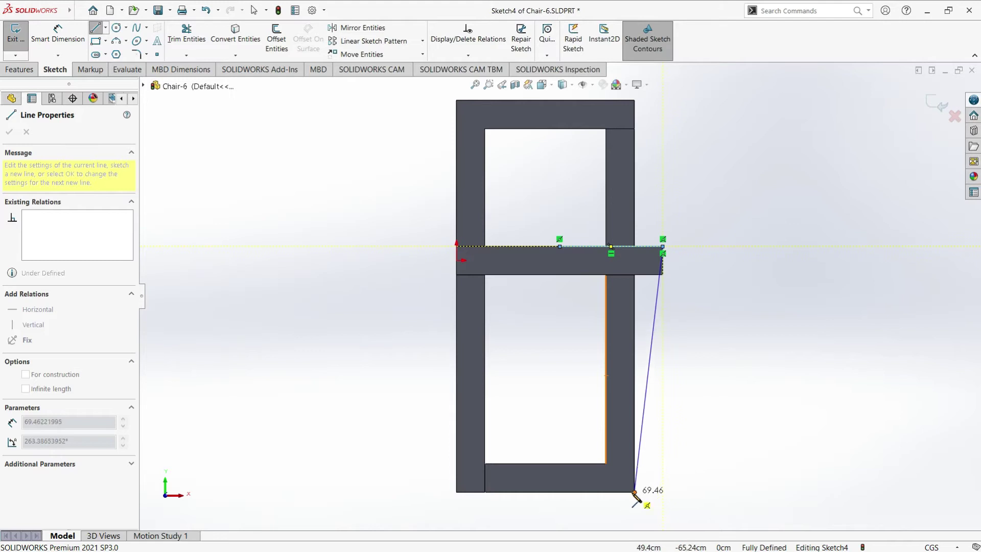
left_click(663, 492)
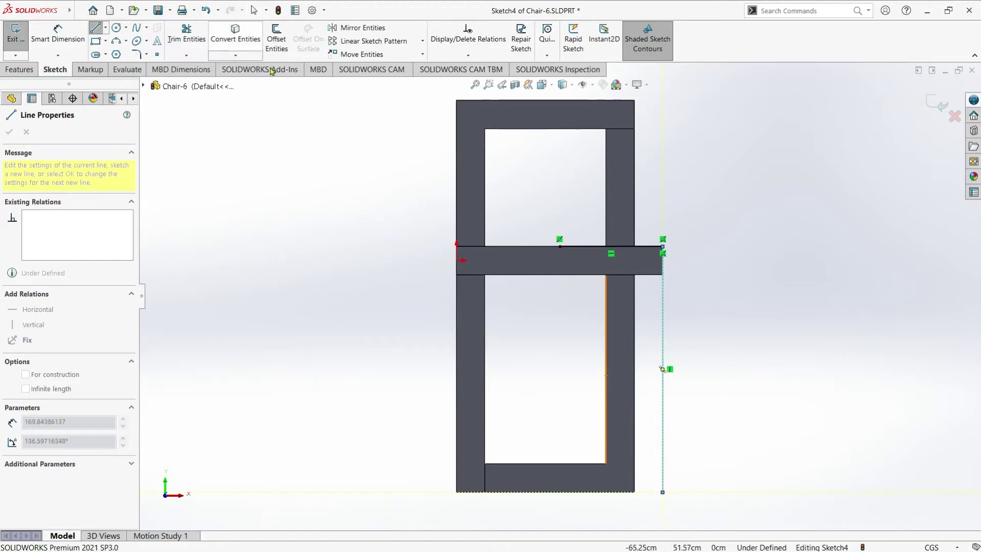
Step: Offset a single edge by 8.00 cm with Select chain unchecked
left_click(275, 34)
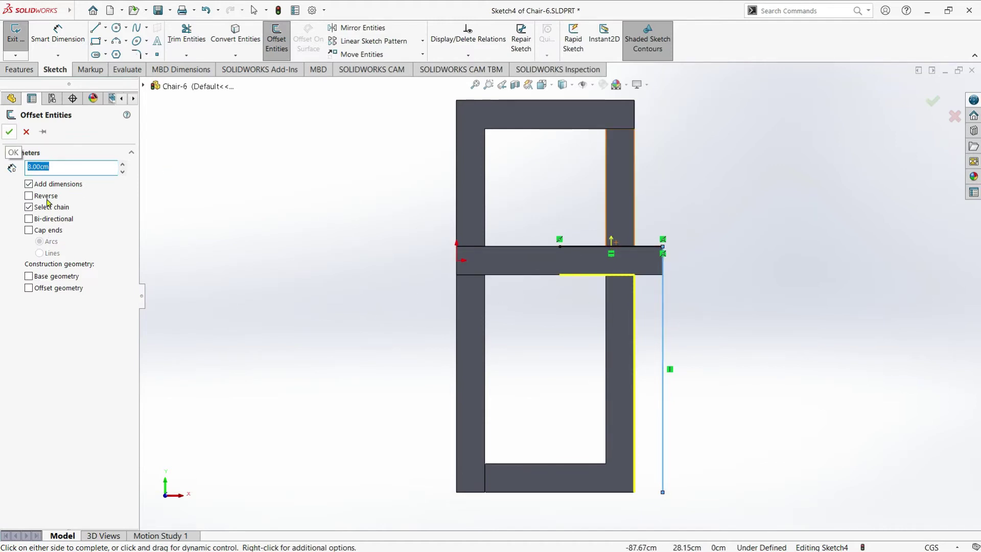
left_click(28, 207)
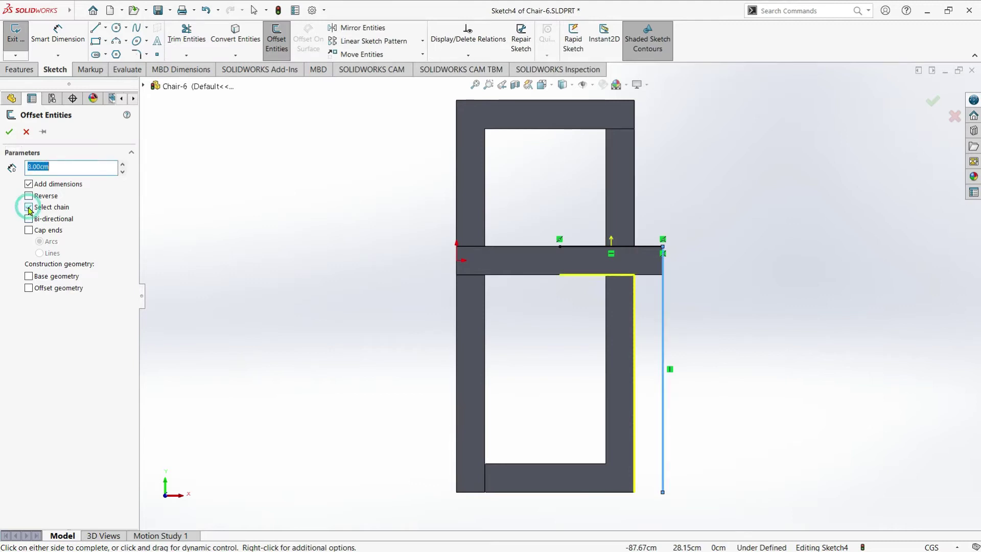
left_click(8, 133)
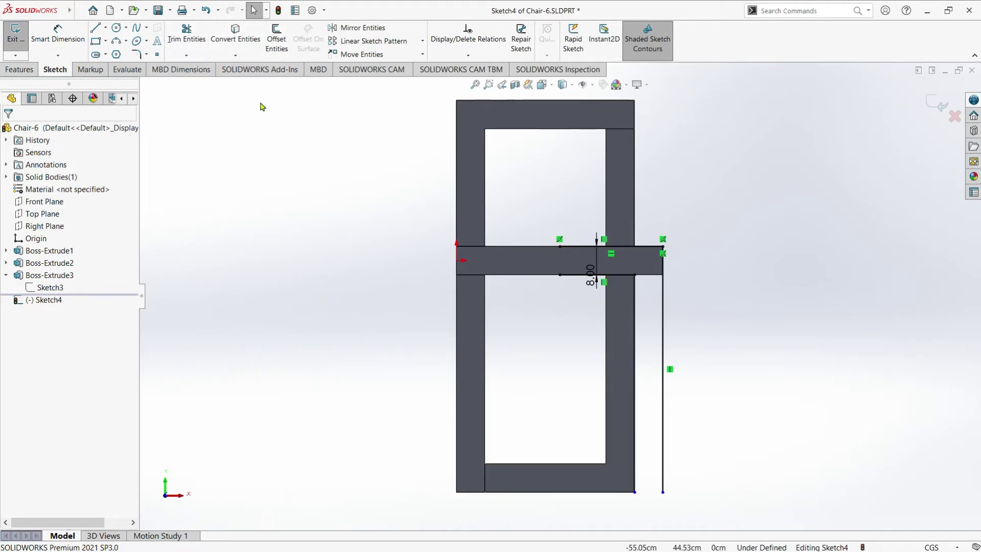
Step: Redo the 8 cm offset of the seat's top sketch line
left_click(187, 35)
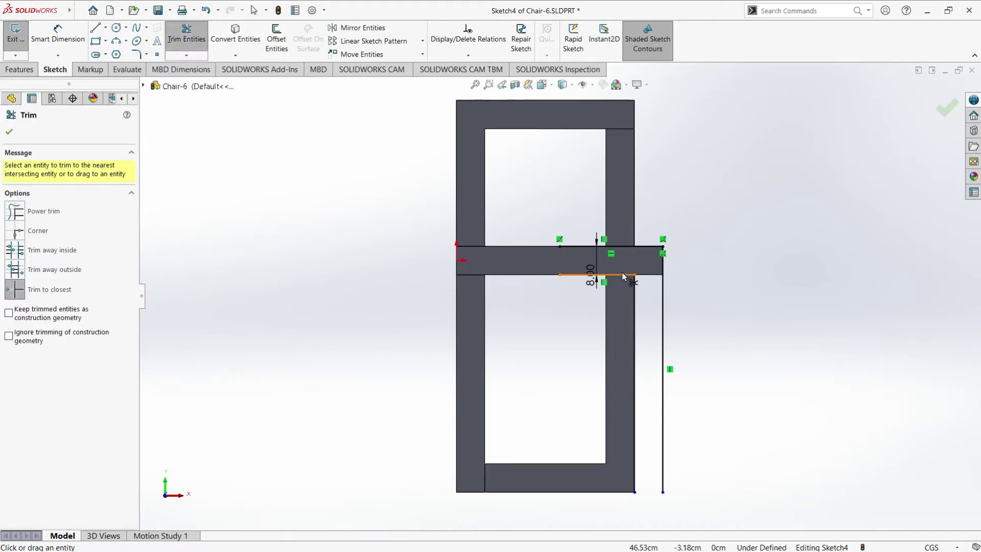
left_click(276, 35)
left_click(622, 246)
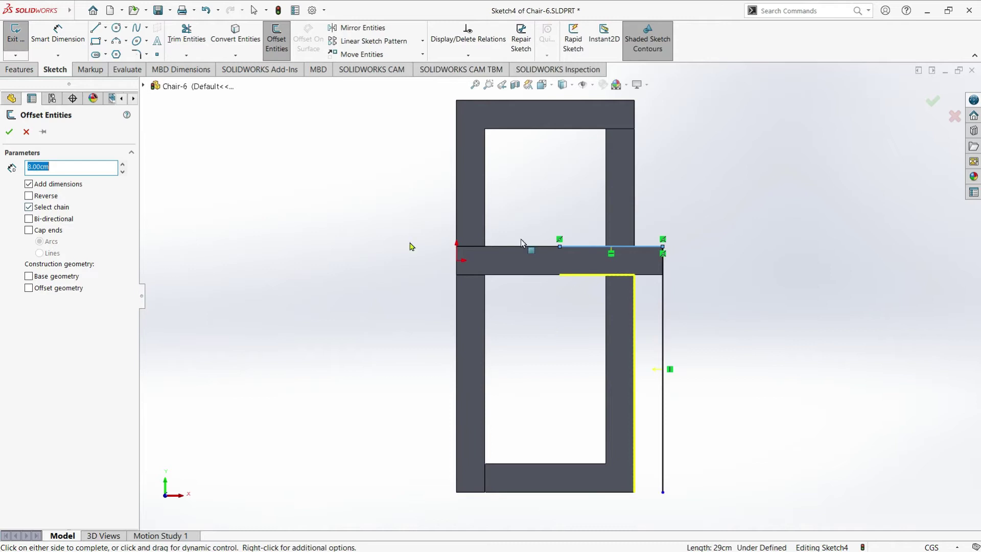
left_click(11, 137)
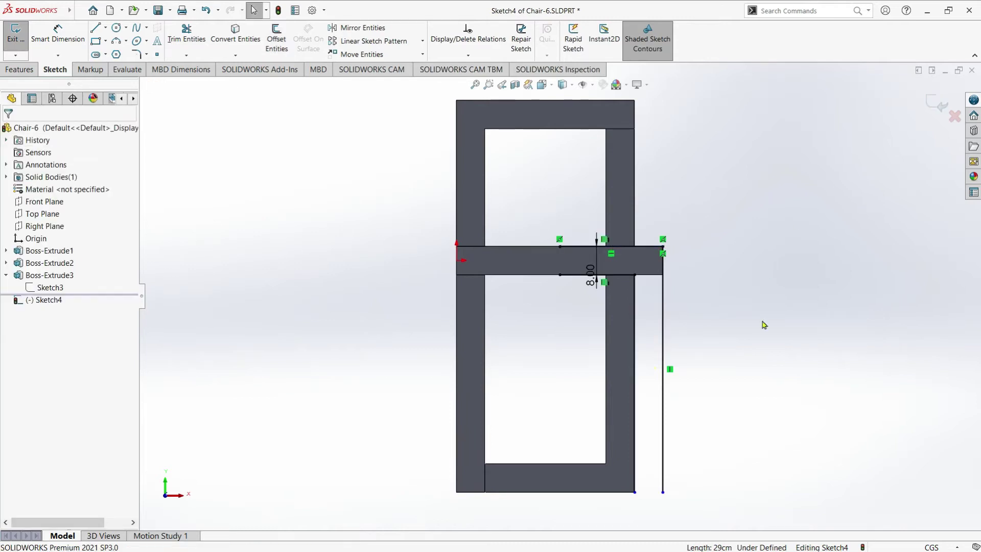
Step: Close the leg outline with short lines across the crossbar and the leg's bottom
left_click(94, 30)
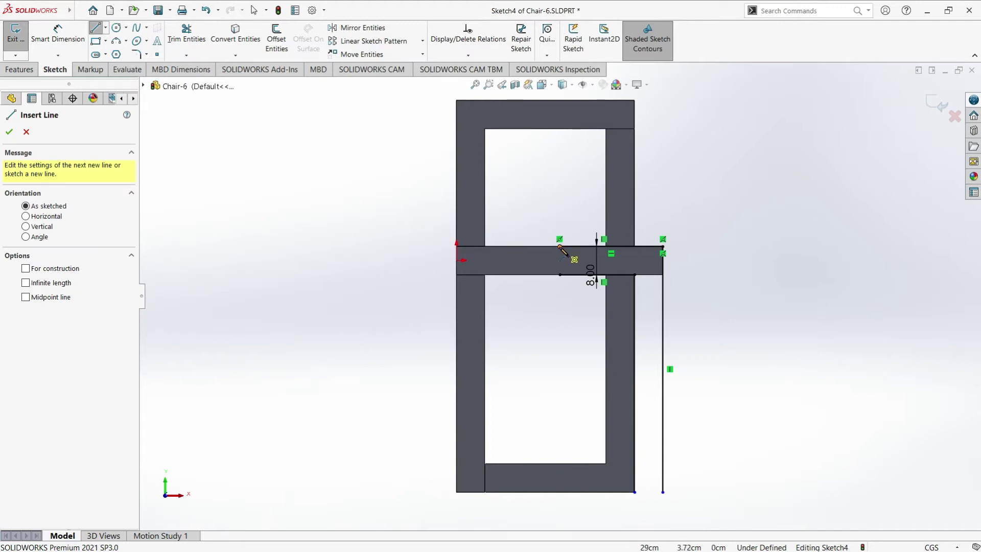
left_click_drag(560, 246, 560, 274)
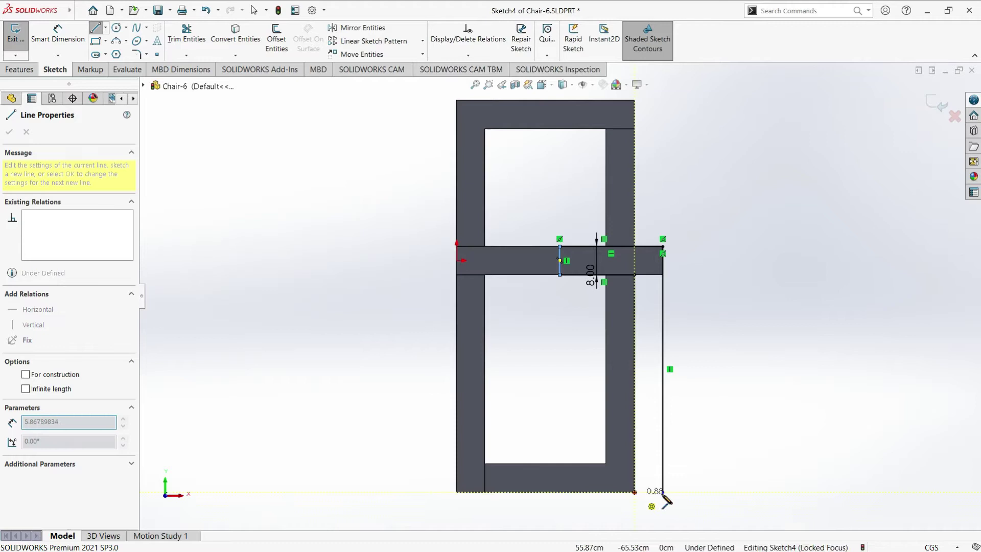
left_click_drag(634, 493, 662, 491)
left_click(9, 133)
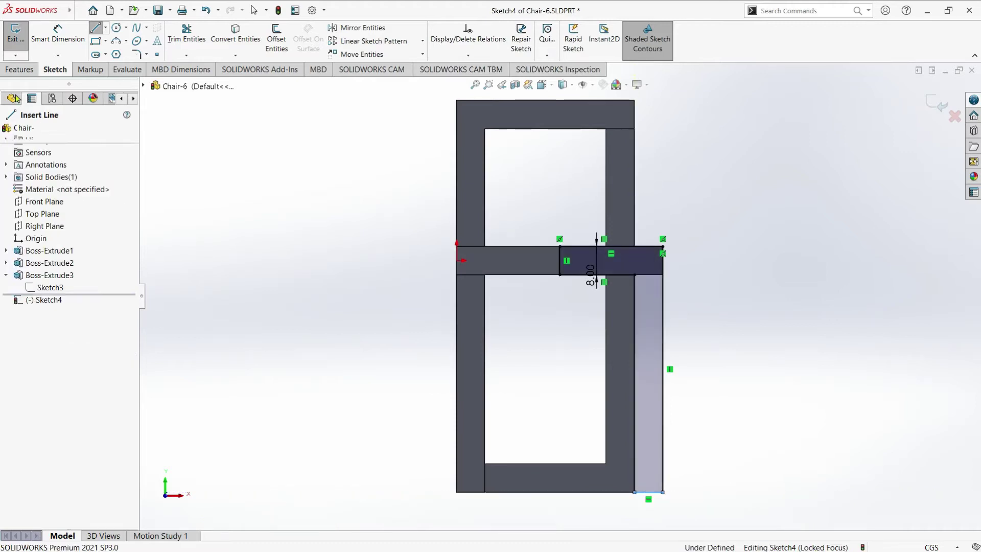
left_click(9, 133)
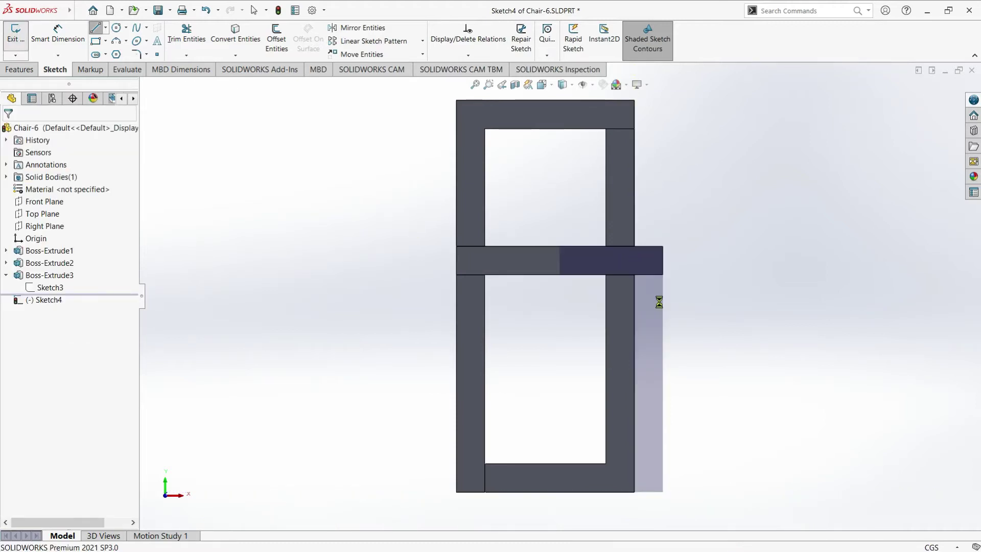
Step: Switch to Isometric and accept the 8 cm Boss-Extrude4 front leg
left_click(553, 86)
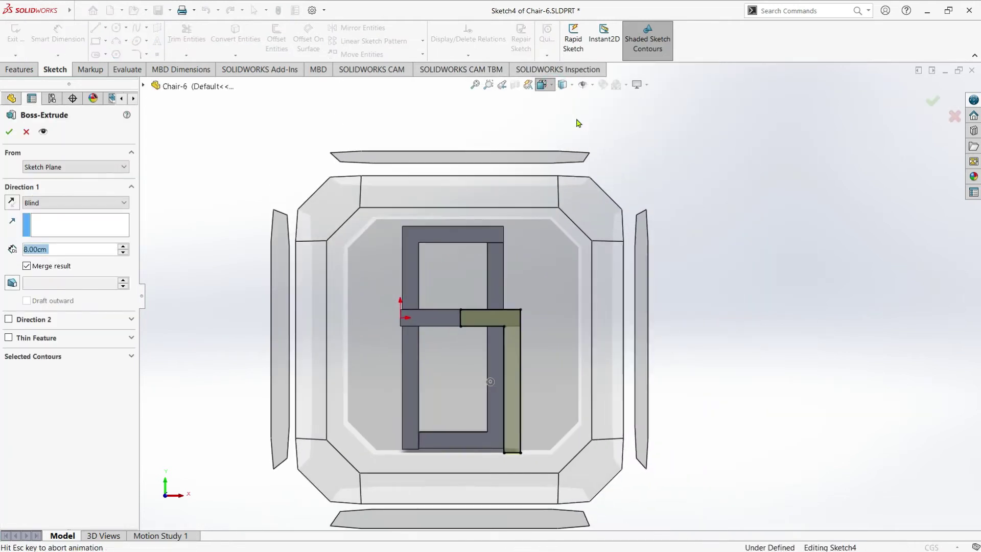
left_click(598, 113)
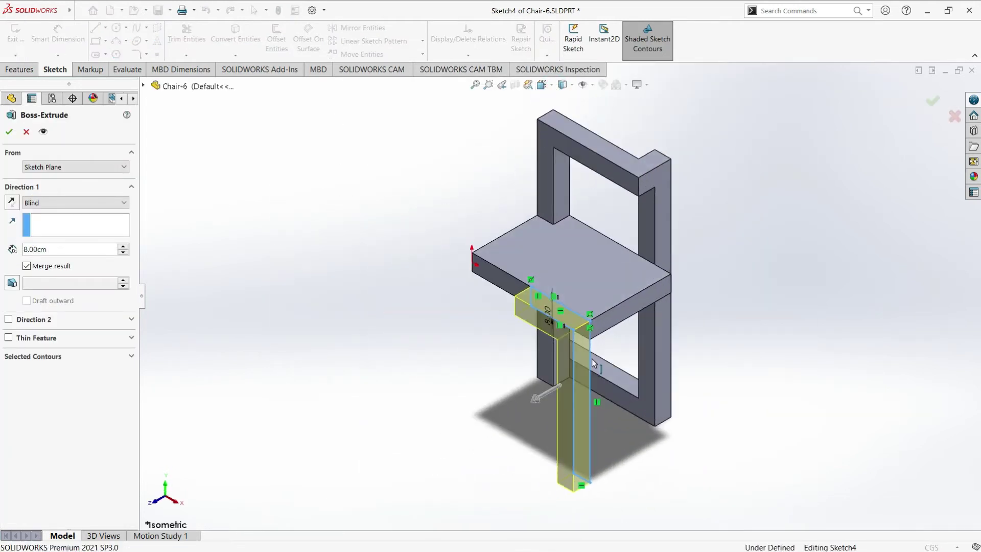
left_click(9, 132)
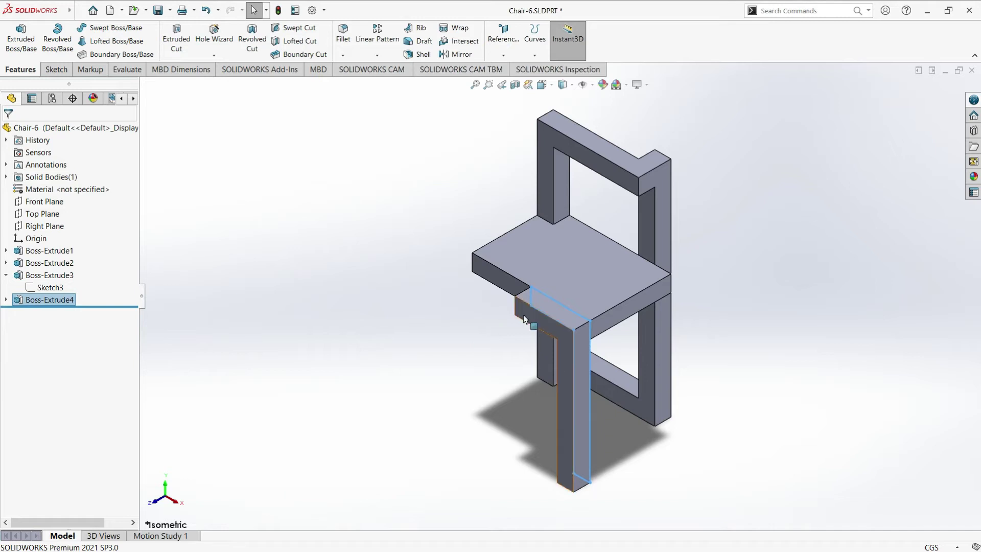
left_click(388, 395)
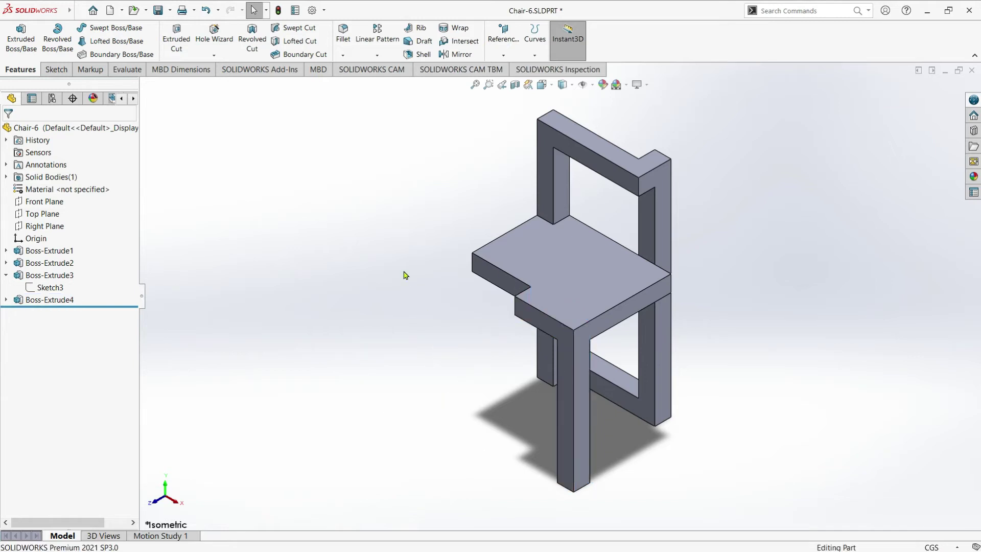
left_click(20, 42)
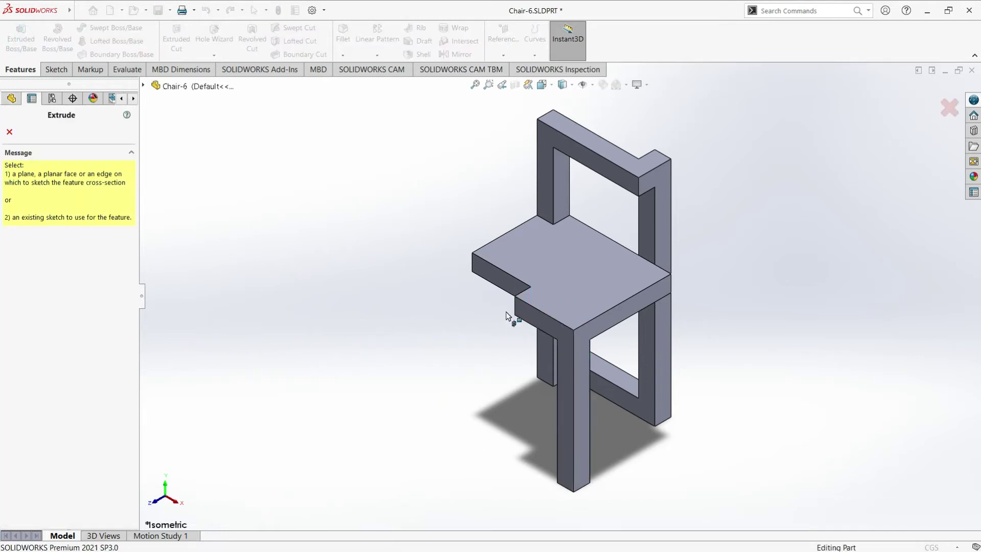
Step: Start a sketch on the leg face, then exit it to bring up the discard prompt
left_click(518, 308)
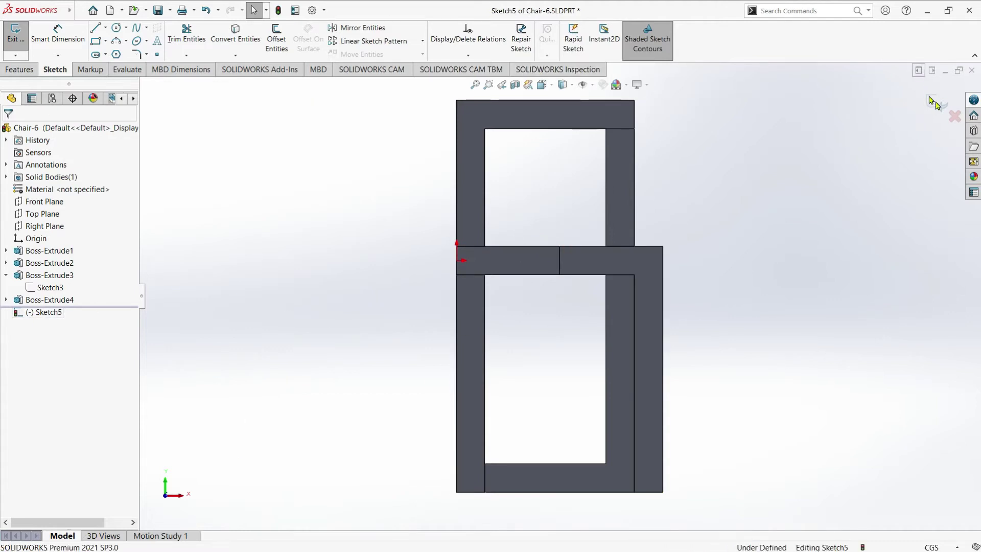
left_click(954, 117)
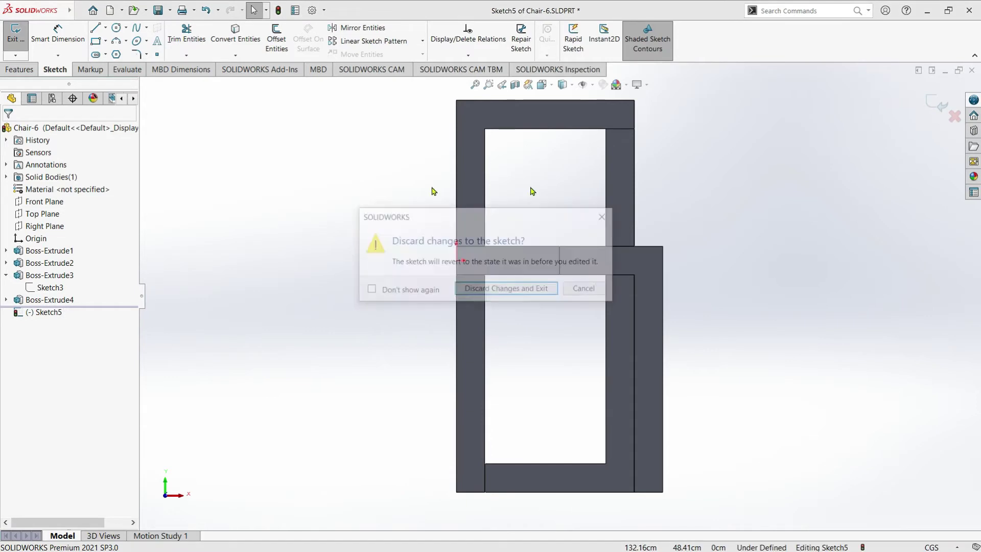
Step: Discard Sketch5, expand Boss-Extrude4 and reopen the front leg's Sketch4 for editing
left_click(505, 290)
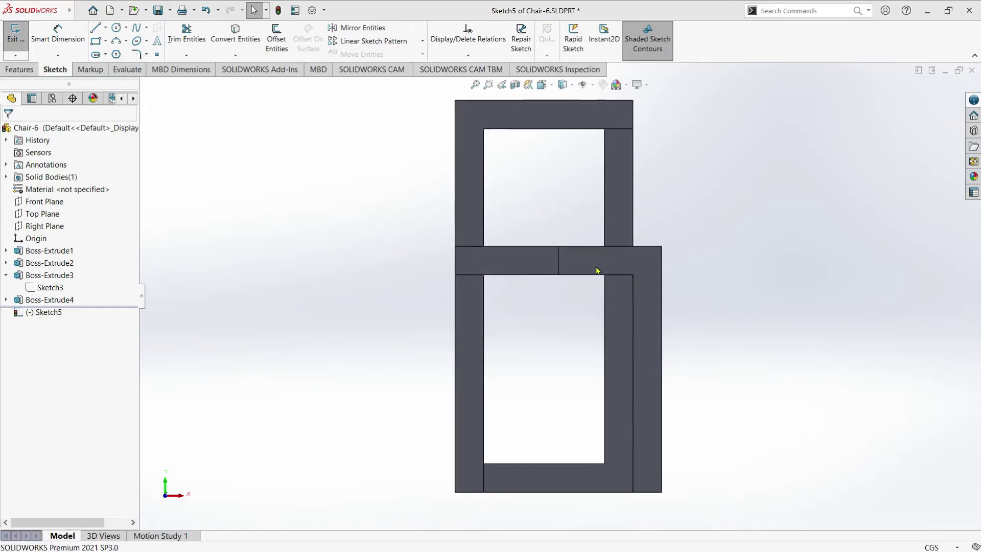
left_click(11, 300)
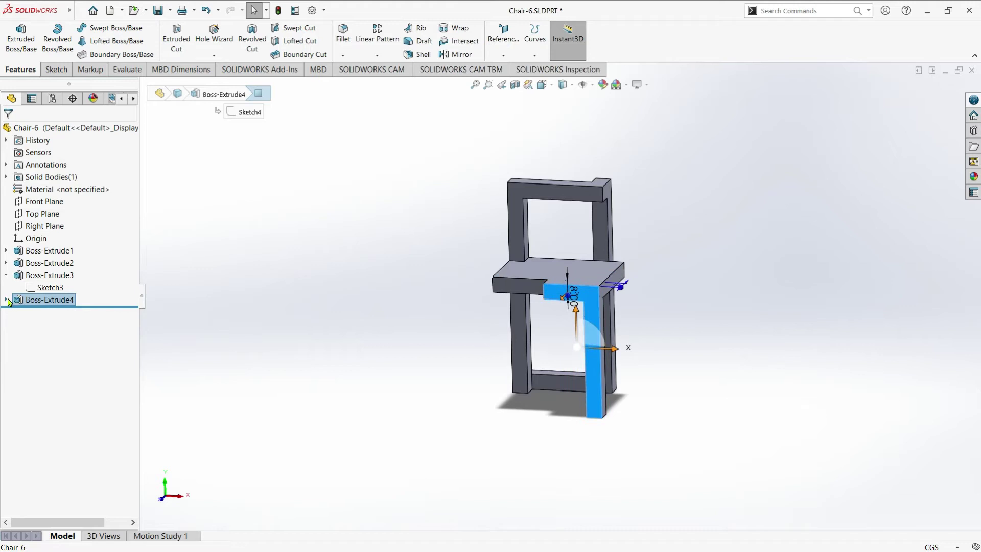
left_click(7, 300)
left_click(52, 313)
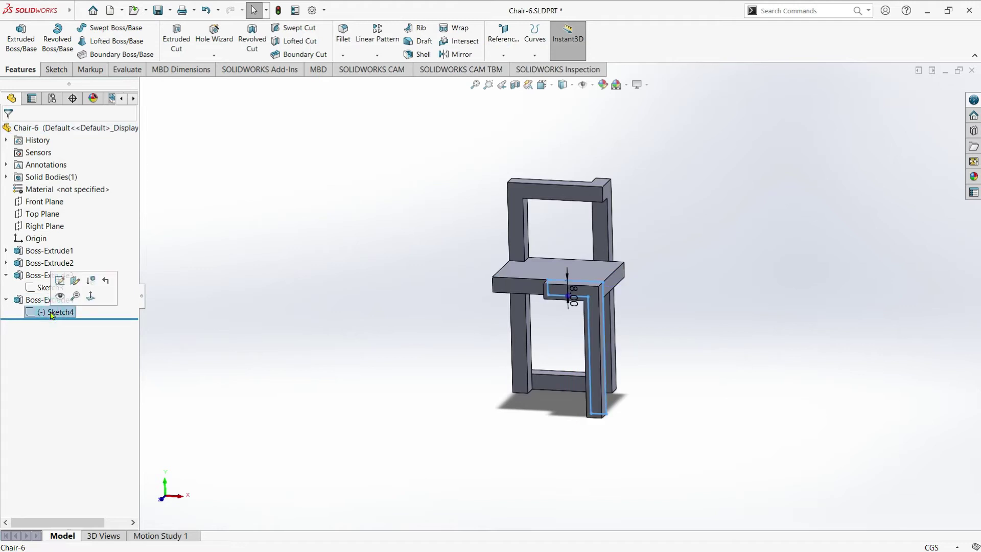
right_click(51, 312)
left_click(64, 280)
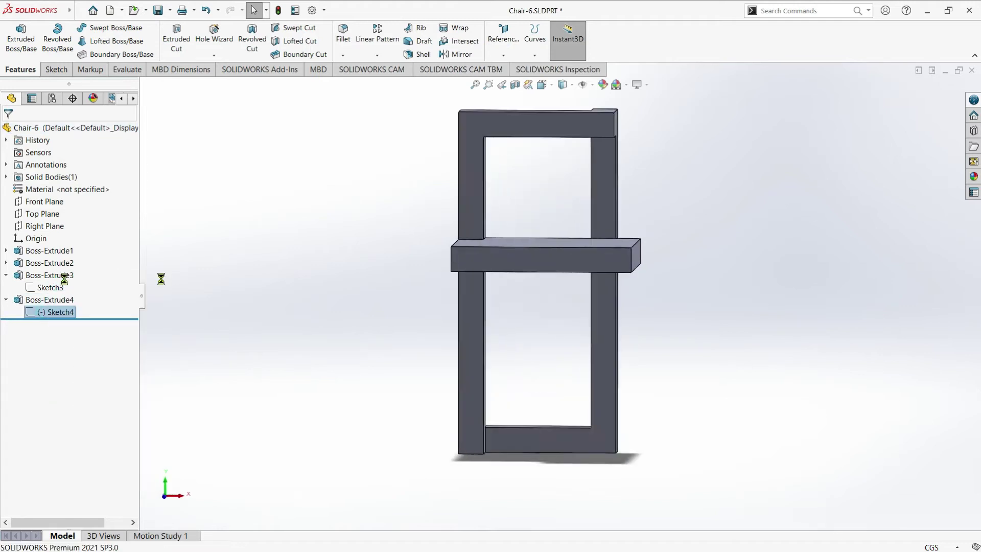
scroll(597, 267, "down", 3)
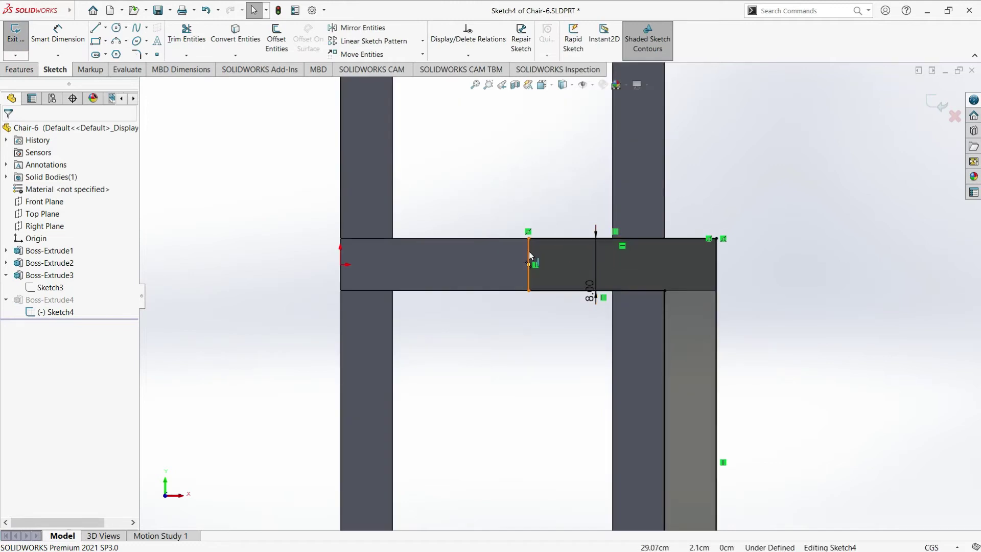
Step: Delete the relation at the sketch corner and drag the vertical line further left
left_click(528, 231)
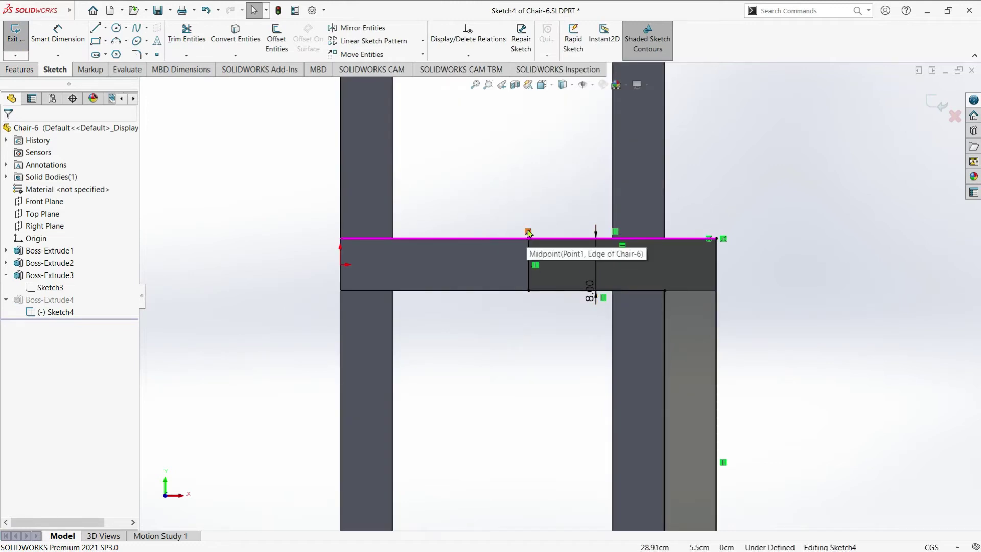
scroll(537, 246, "down", 2)
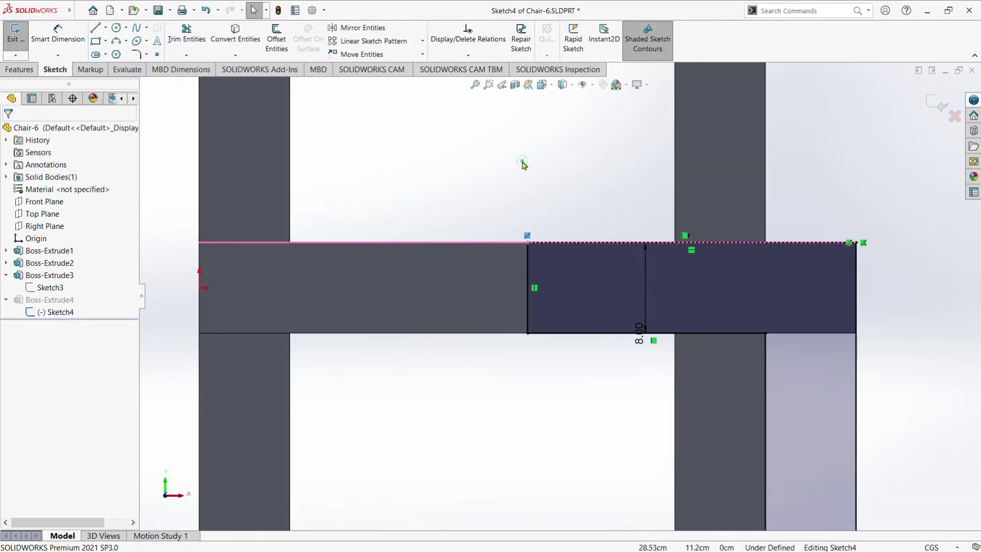
left_click(527, 234)
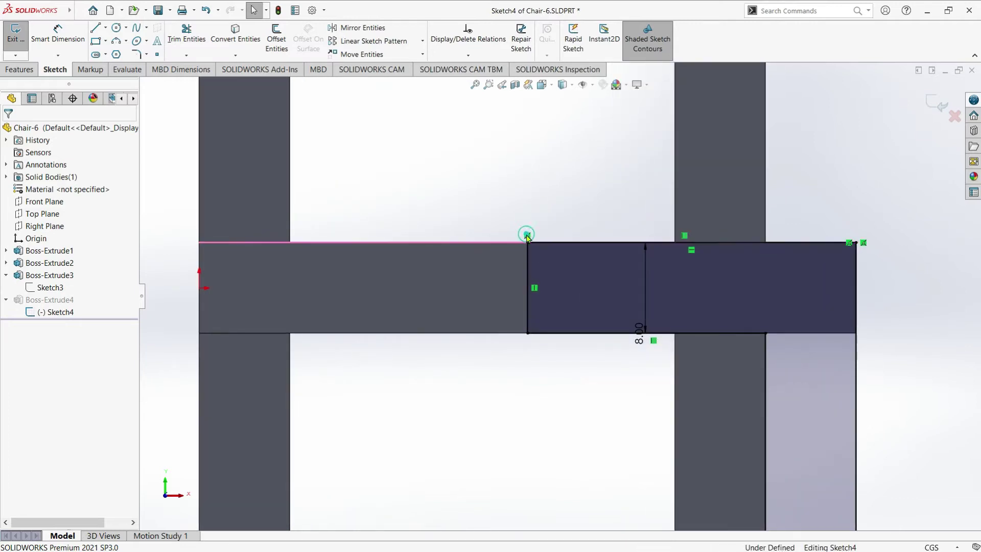
right_click(527, 235)
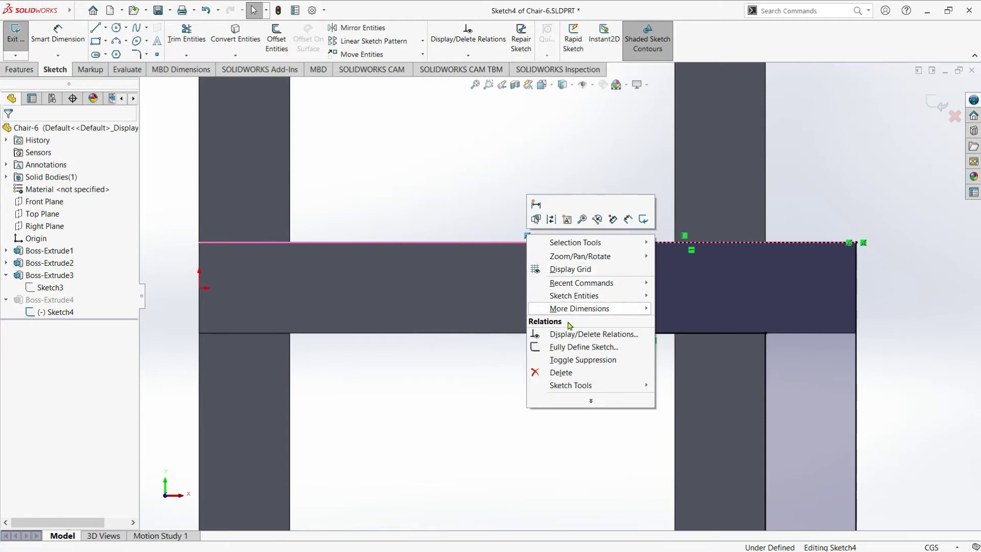
left_click(560, 371)
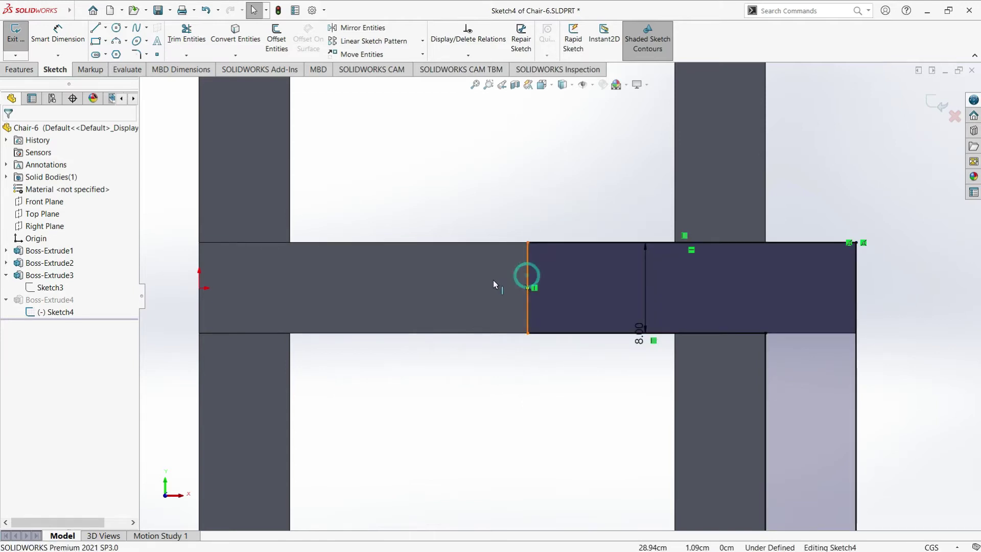
left_click_drag(529, 277, 470, 281)
scroll(568, 259, "up", 2)
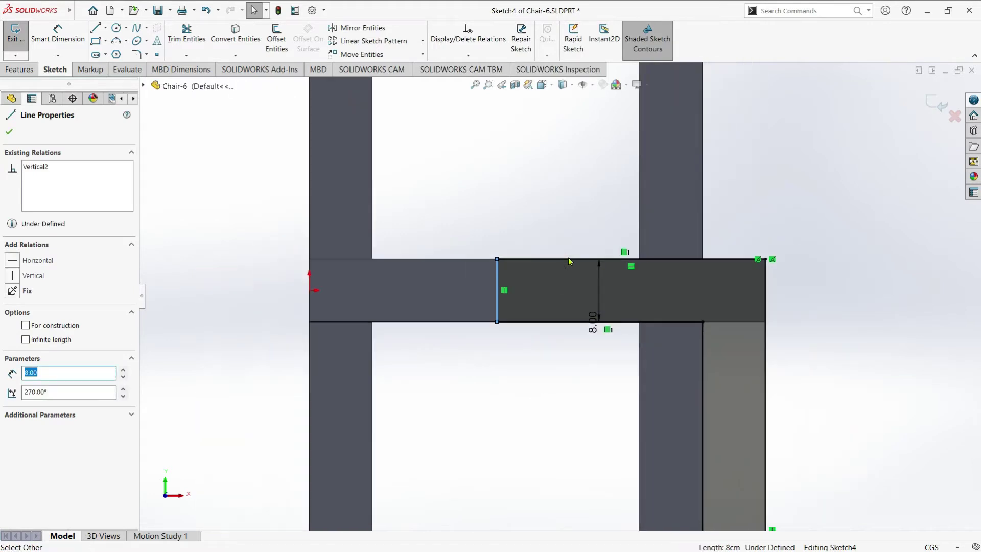
Step: Dimension the leg's top edge to 38 cm
left_click(58, 36)
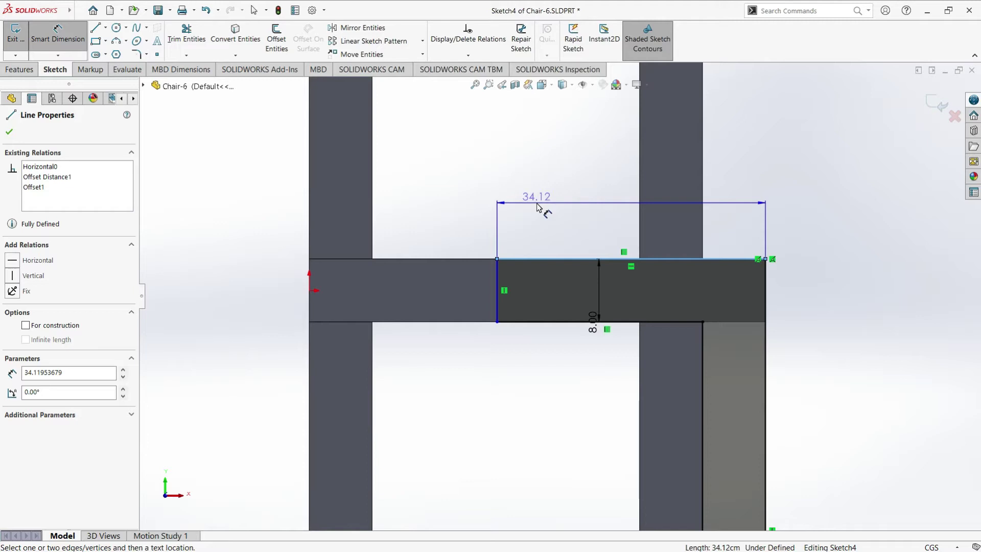
left_click(536, 205)
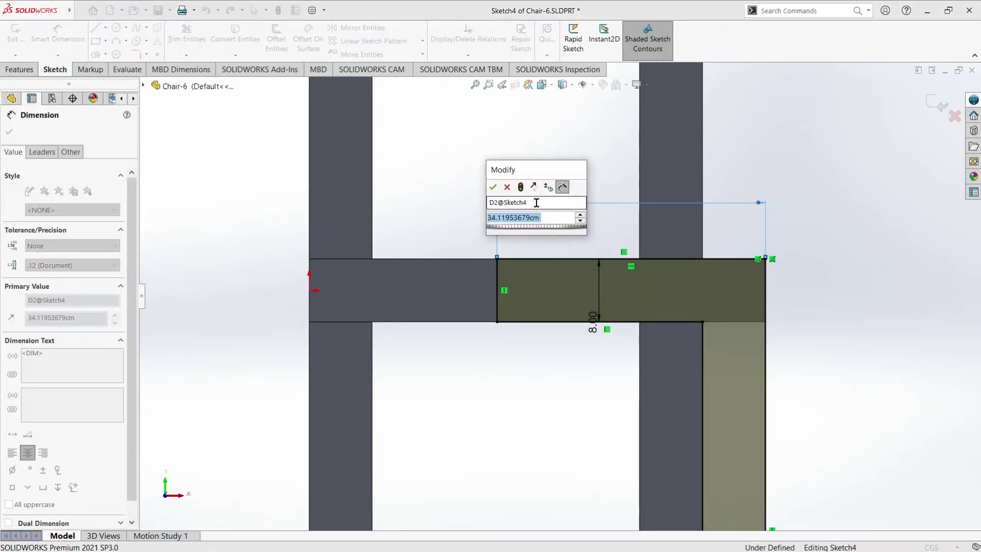
type("3")
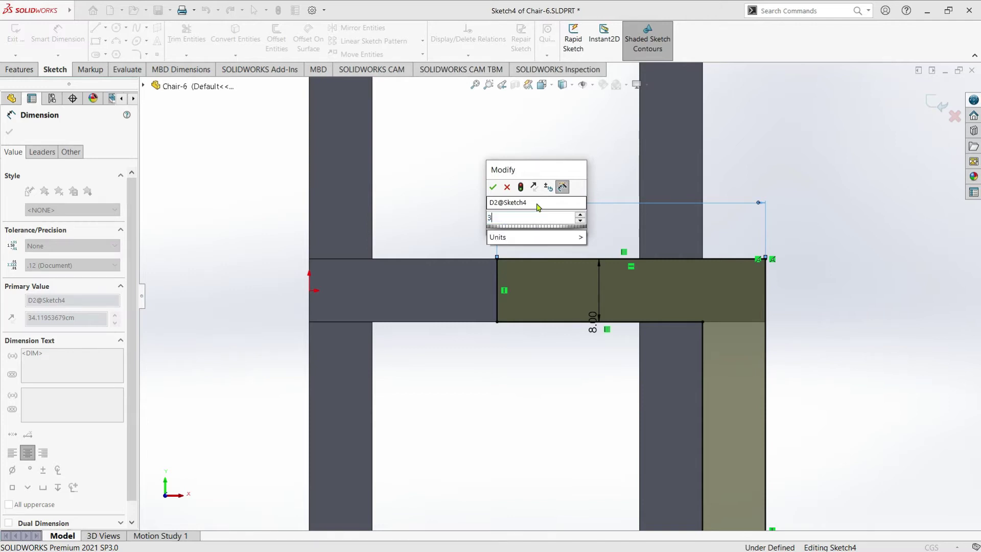
left_click(492, 188)
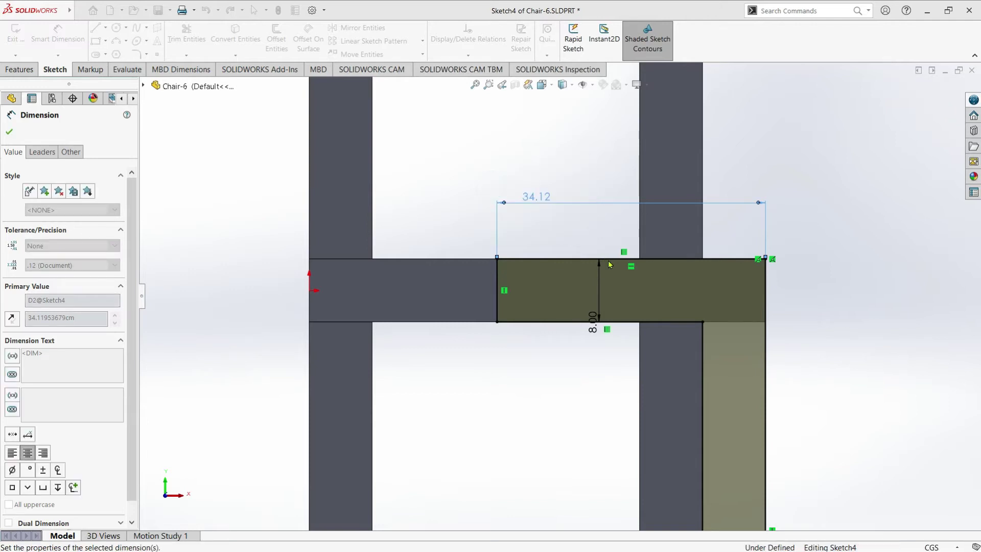
left_click(9, 134)
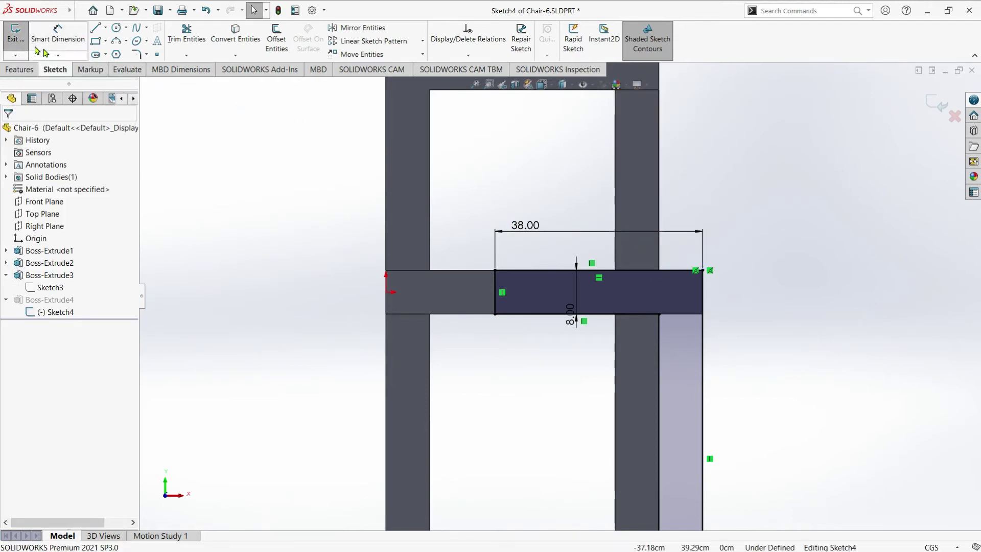
Step: Exit Sketch4 and start Sketch6 on the L-shaped side face
left_click(15, 35)
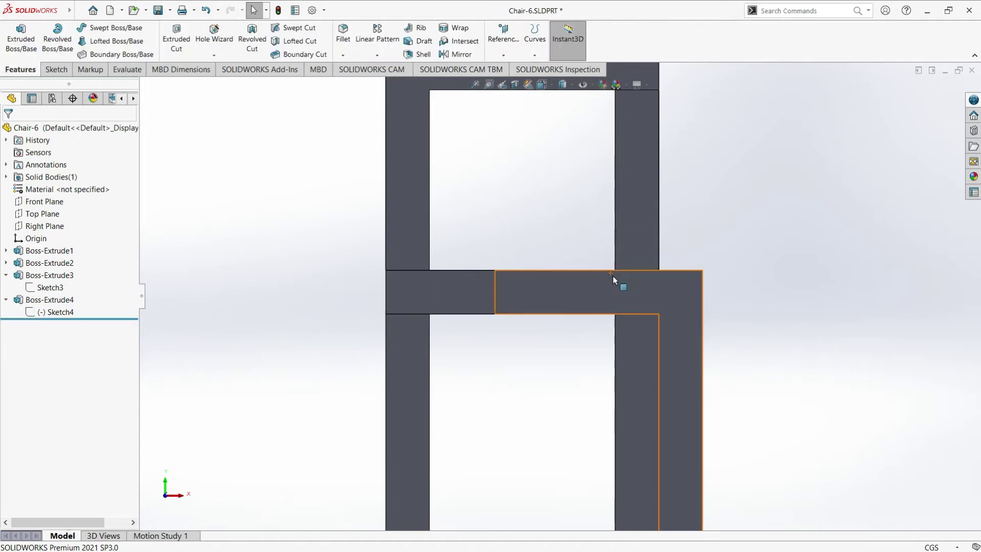
scroll(587, 342, "down", 1)
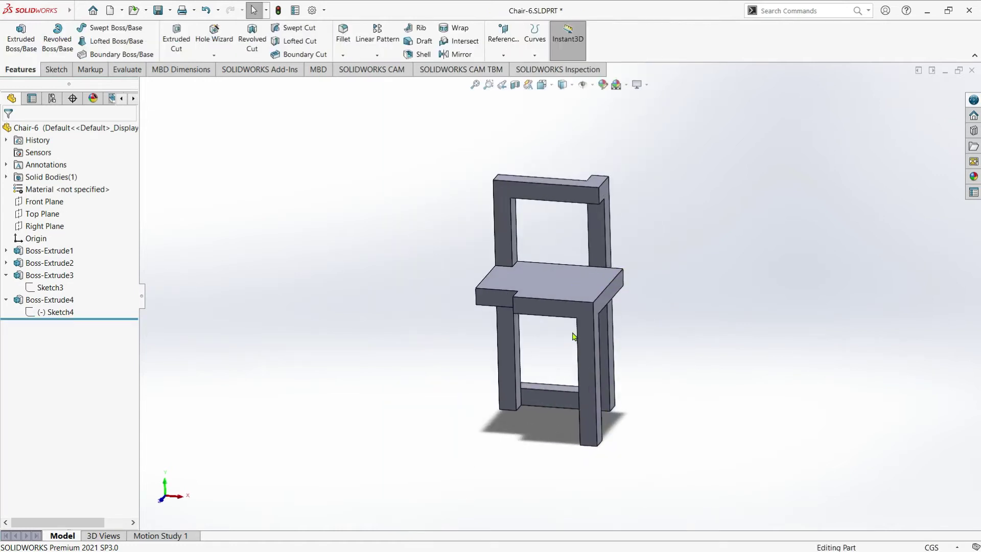
scroll(577, 347, "down", 2)
left_click(536, 310)
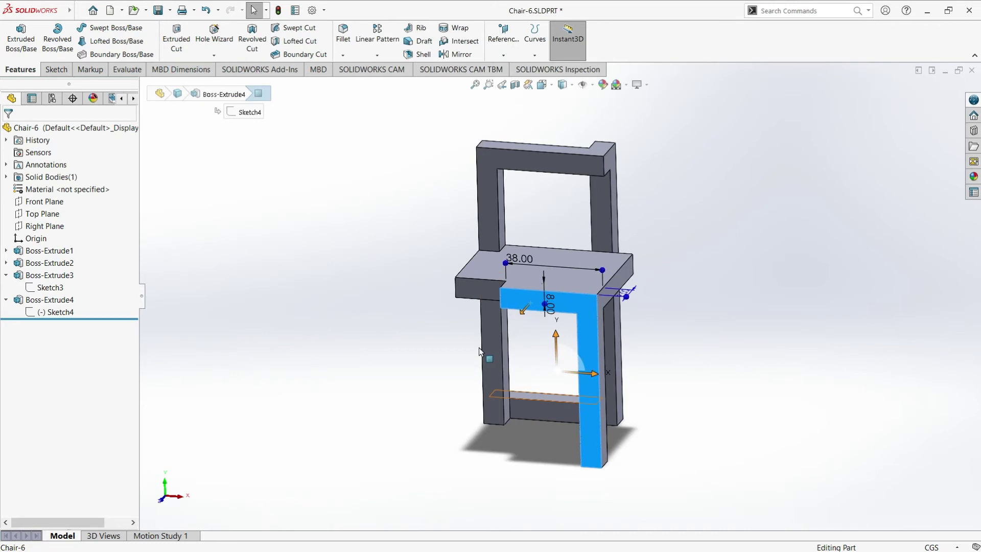
left_click(15, 45)
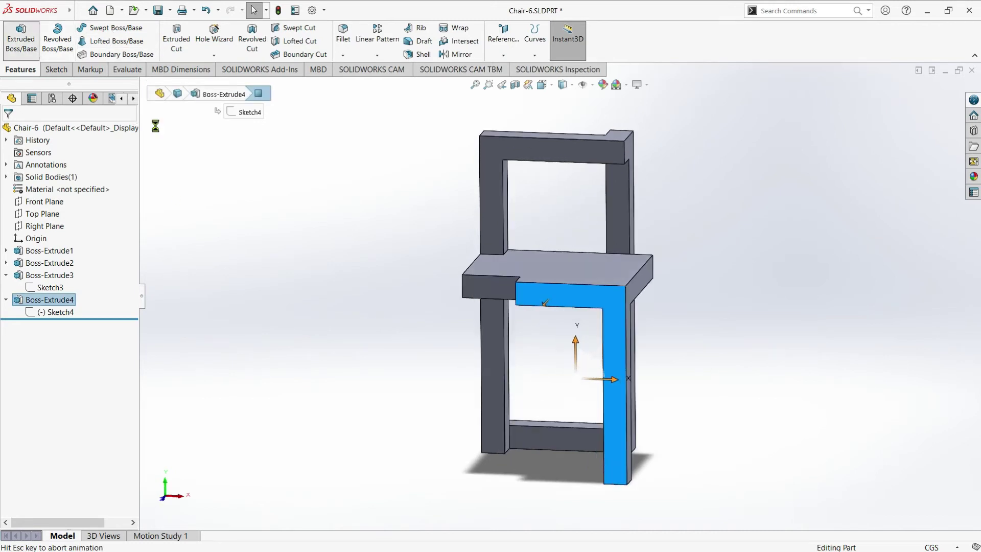
Step: Draw a vertical line and a bottom line, then offset them 8 cm inward
left_click(744, 400)
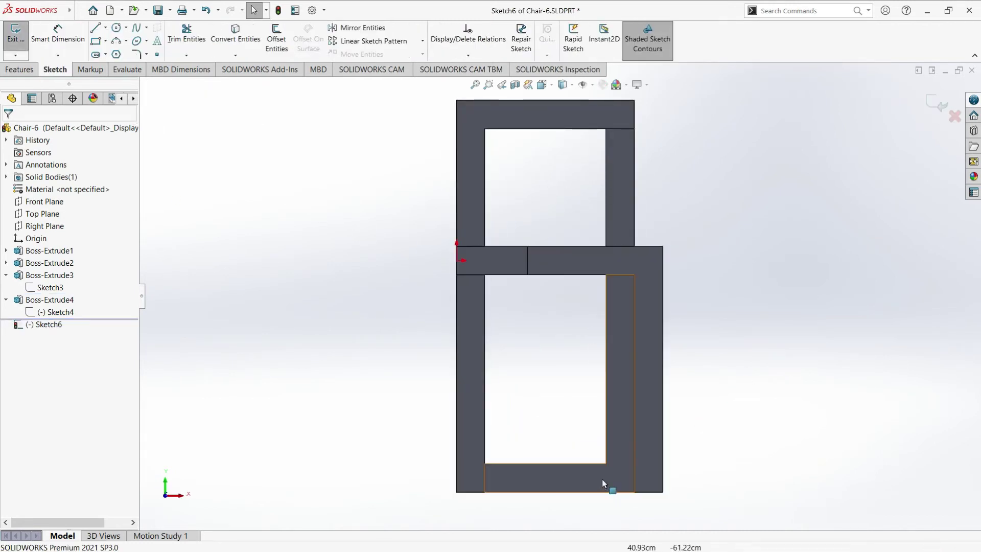
scroll(602, 479, "down", 1)
left_click(95, 29)
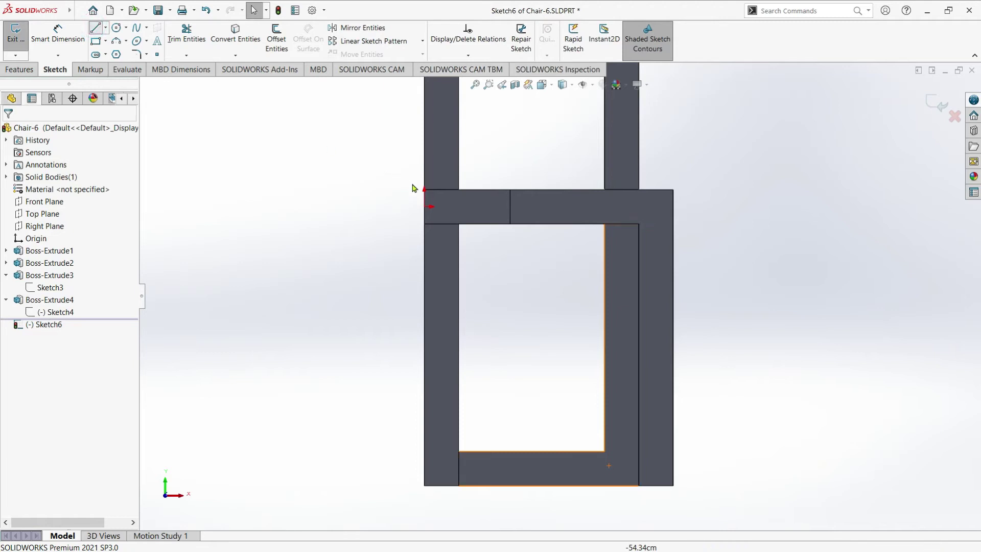
left_click(510, 190)
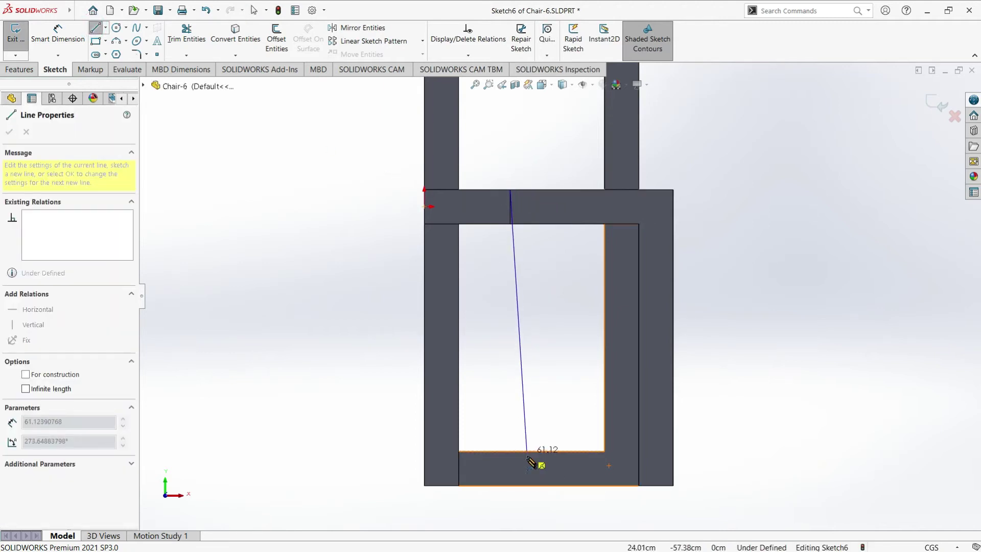
left_click(511, 485)
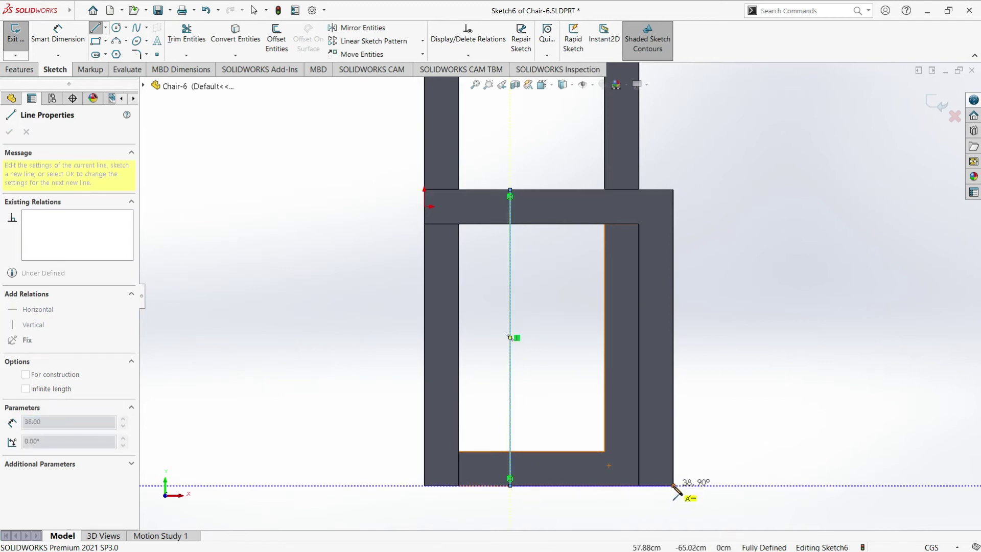
left_click(673, 485)
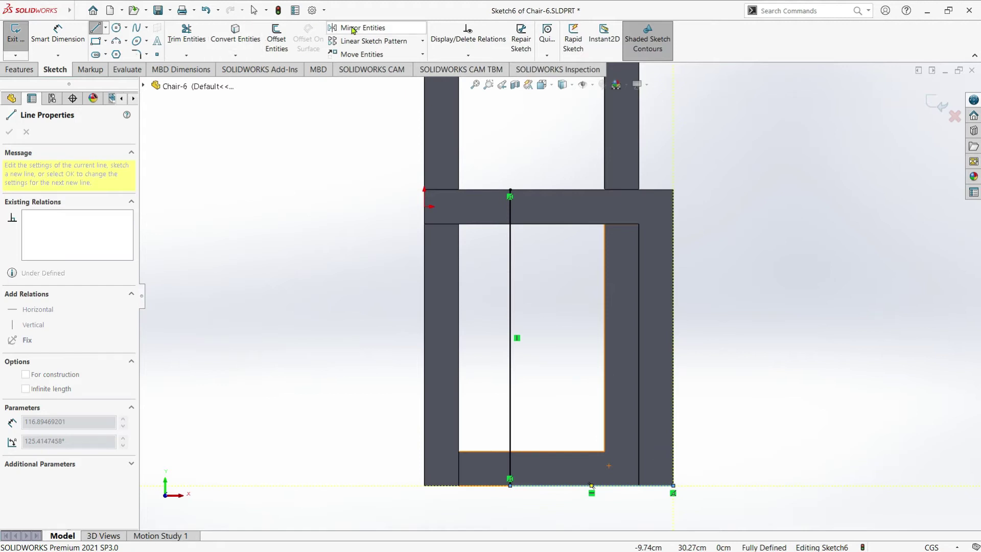
left_click(274, 40)
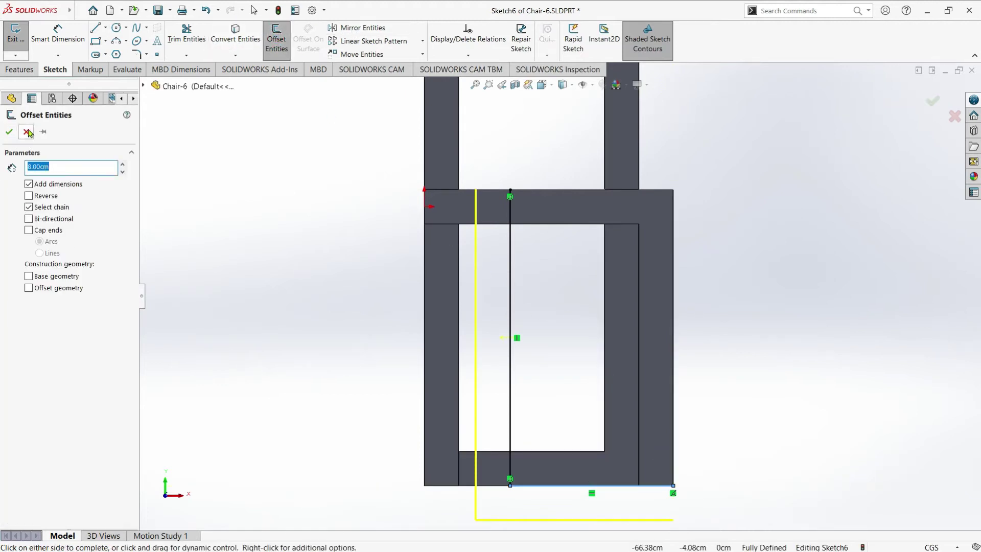
left_click(29, 196)
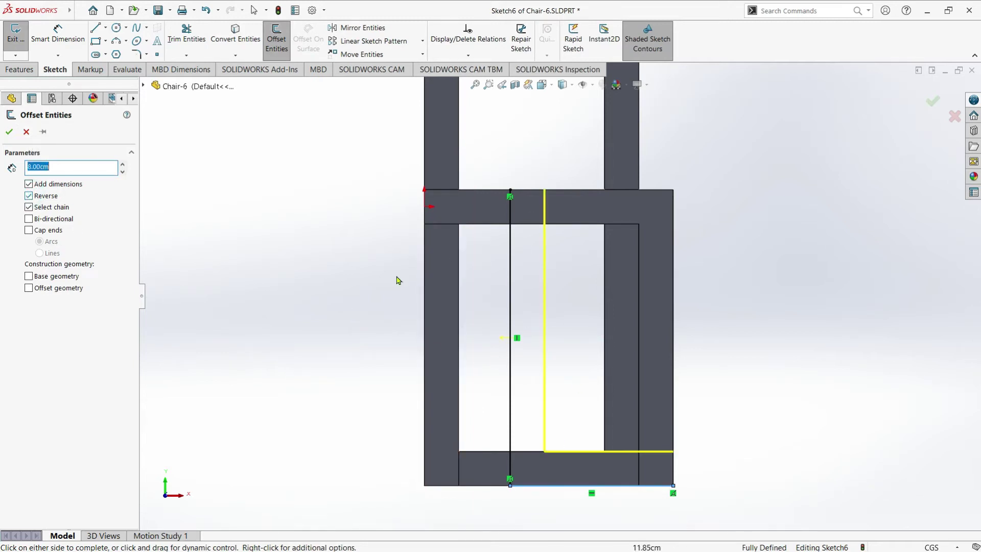
left_click(10, 132)
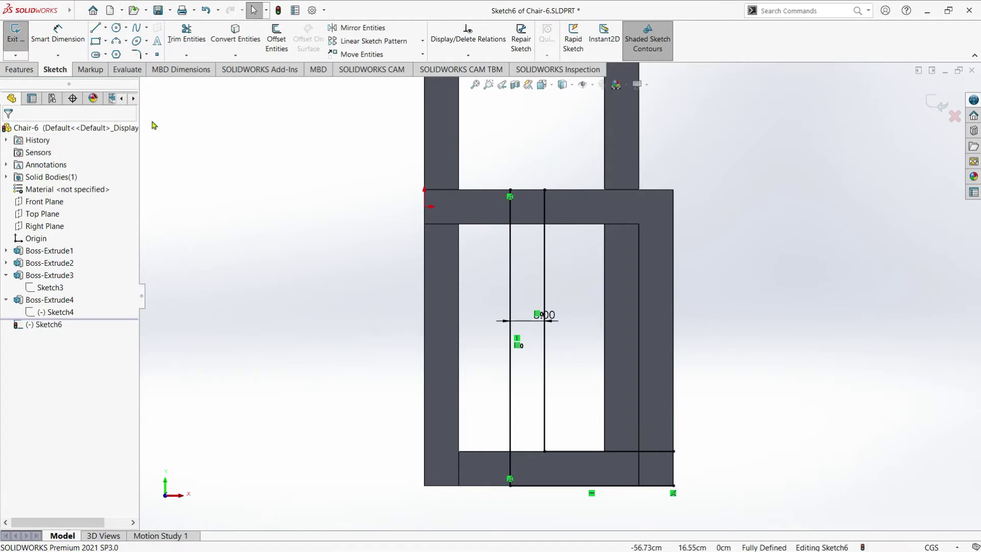
Step: Close the top and bottom-right gaps to complete the L profile, then start an 8 cm extrusion
left_click(95, 27)
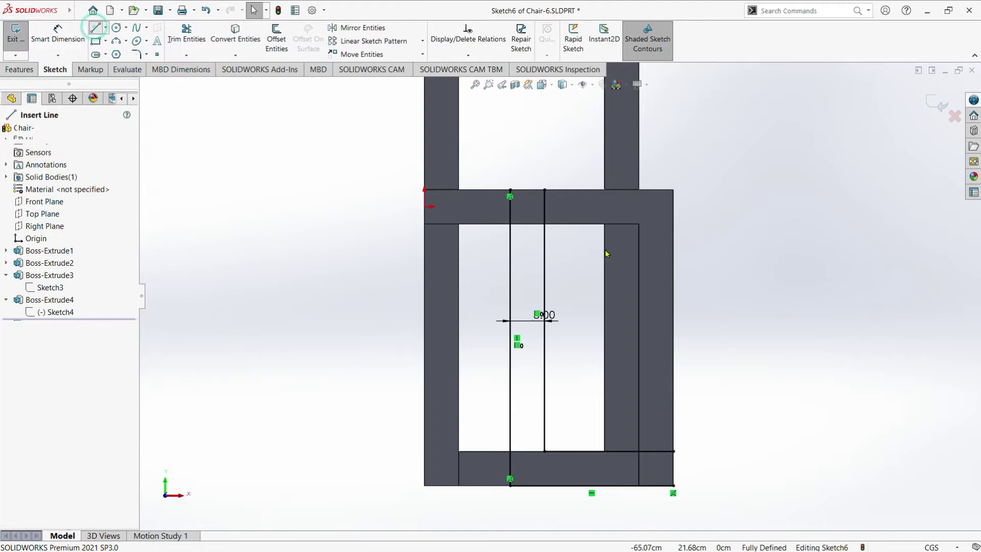
left_click(511, 190)
left_click(544, 190)
left_click(673, 452)
left_click(673, 485)
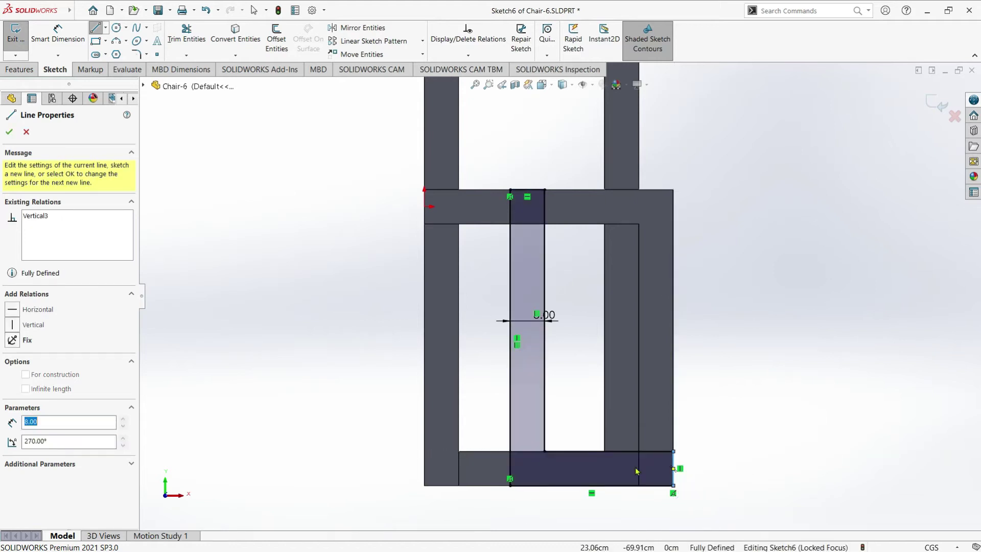
left_click(8, 134)
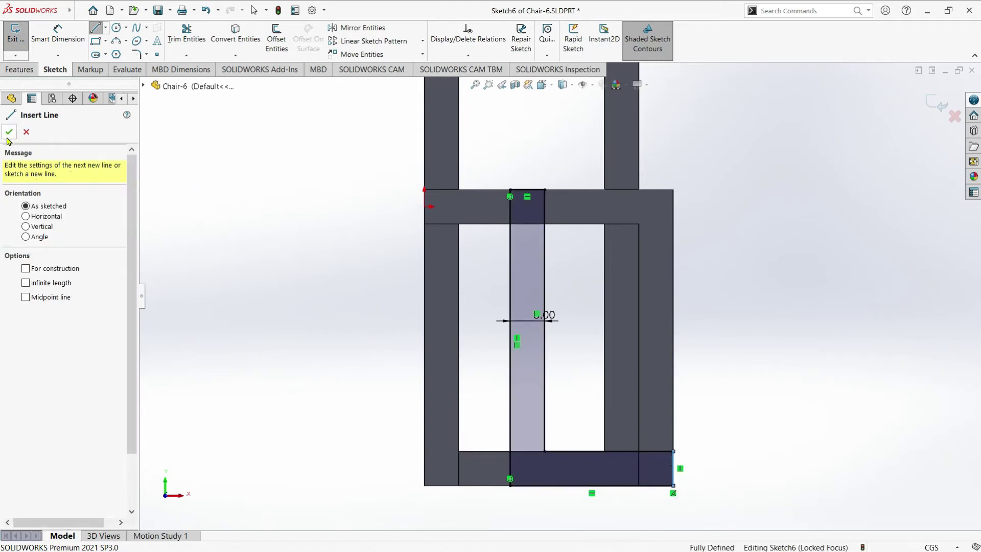
left_click(8, 134)
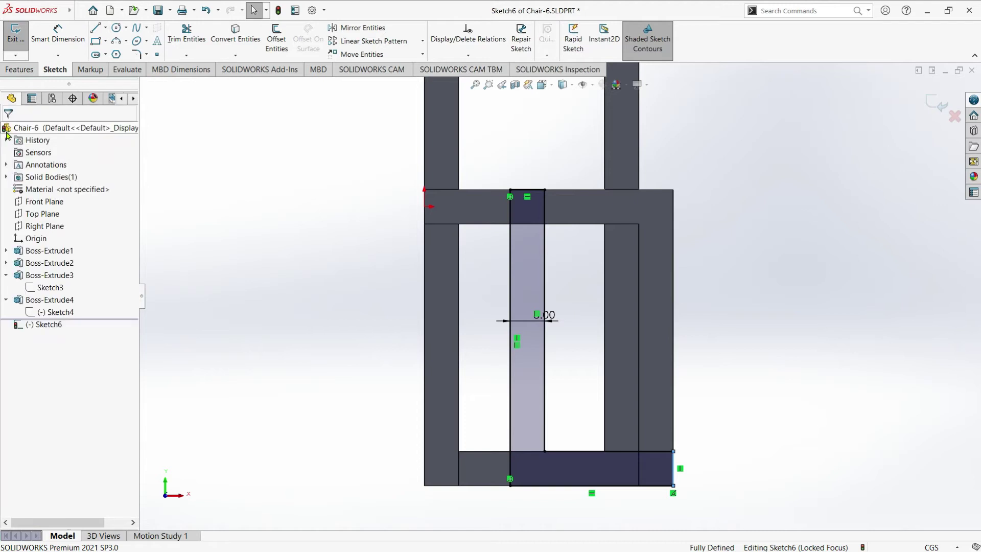
left_click(11, 37)
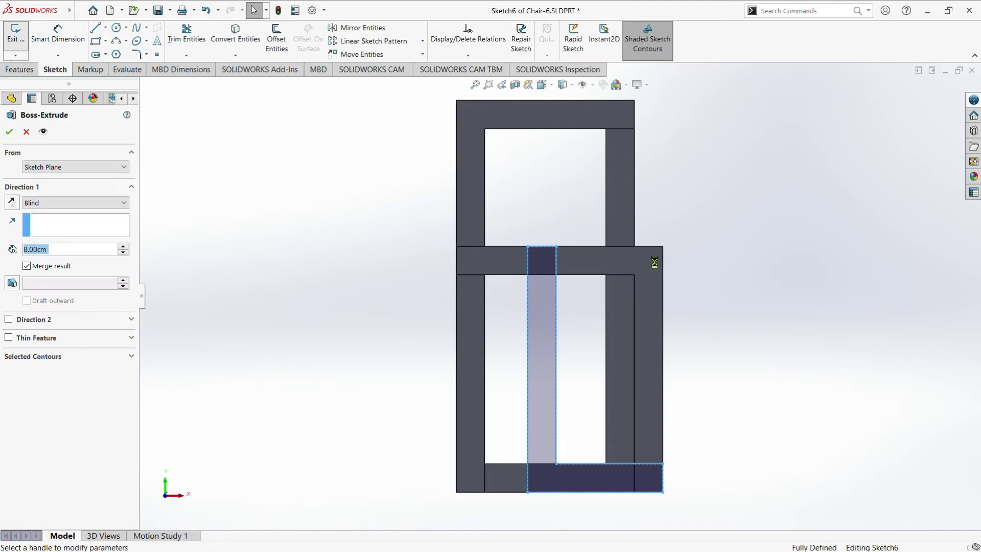
Step: In isometric view, confirm the 8 cm leg extrusion as Boss-Extrude5, then select the seat's top face
left_click(554, 86)
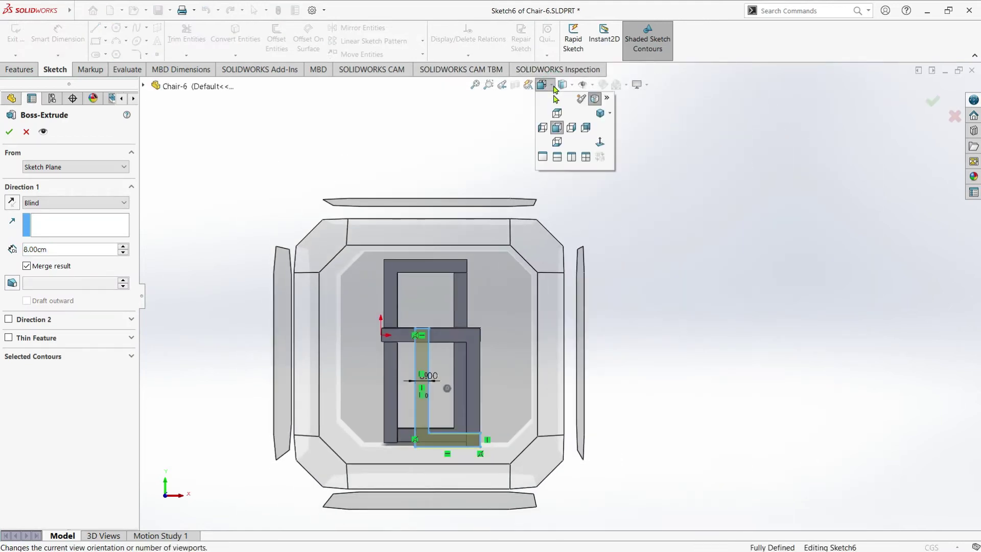
left_click(603, 113)
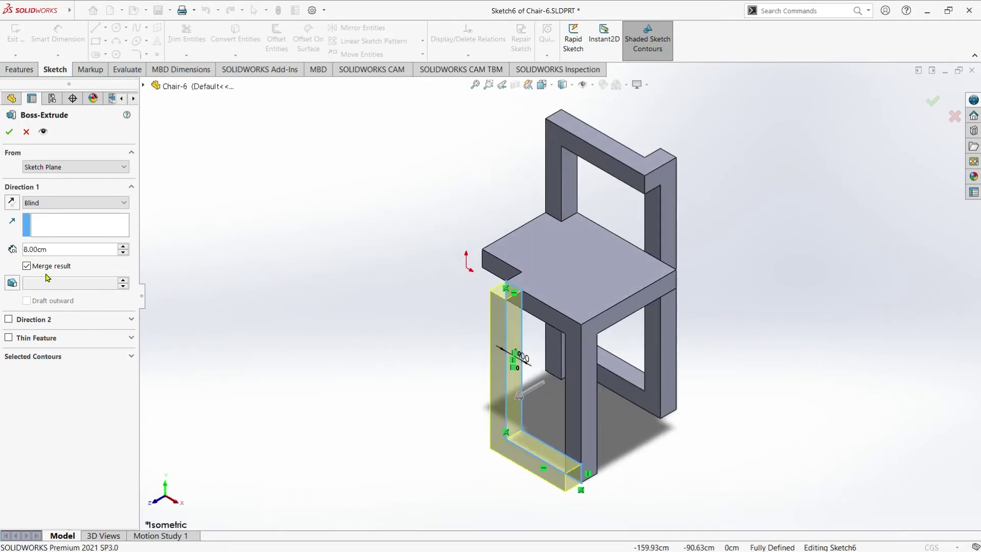
left_click(9, 133)
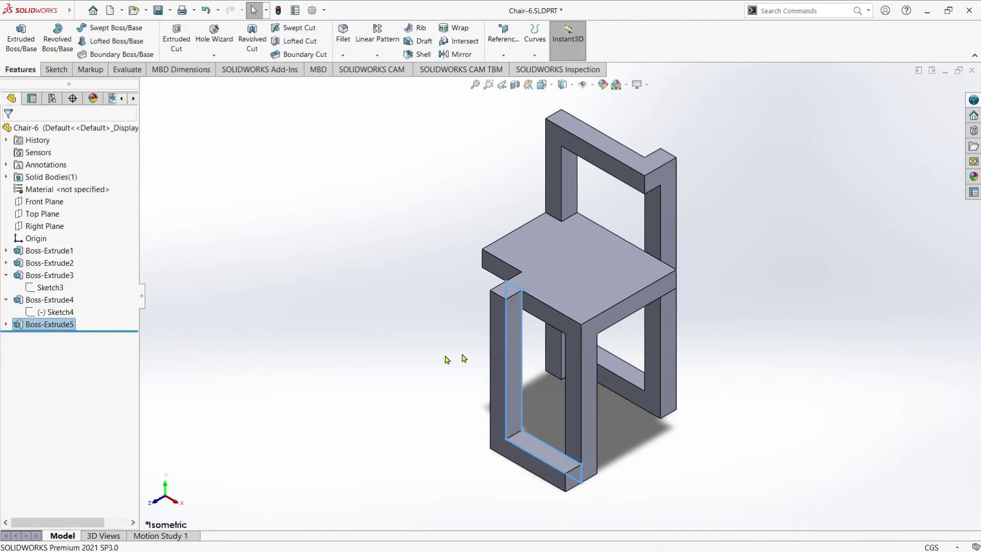
scroll(531, 369, "up", 2)
middle_click_drag(532, 369, 566, 277)
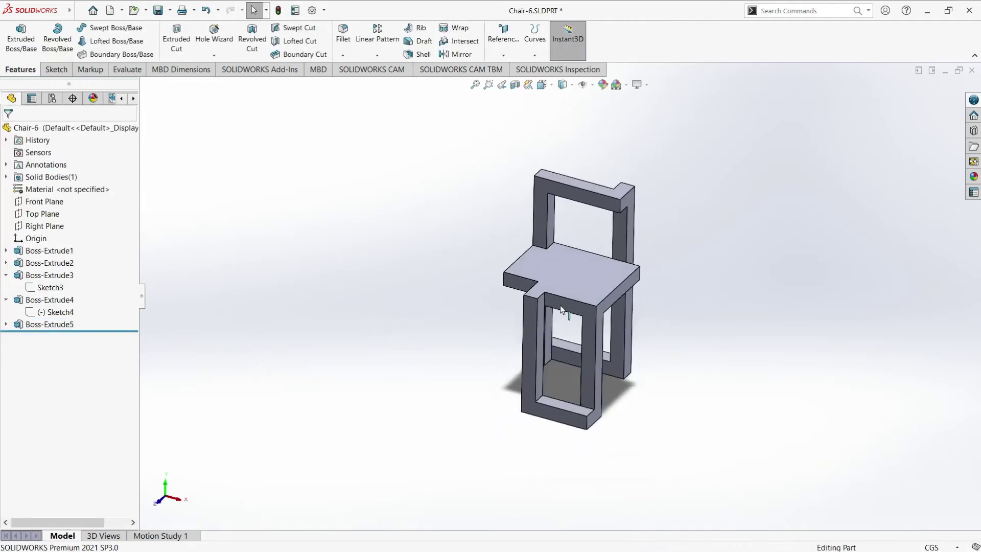
left_click(566, 277)
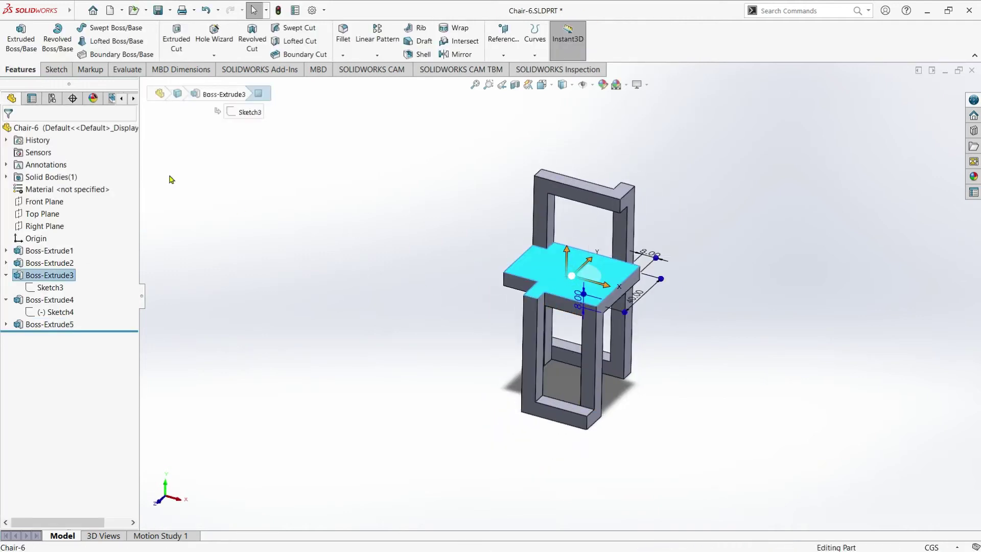
Step: Start Sketch7 on the seat and draw a bottom centerline and a vertical centerline at the notch
left_click(21, 39)
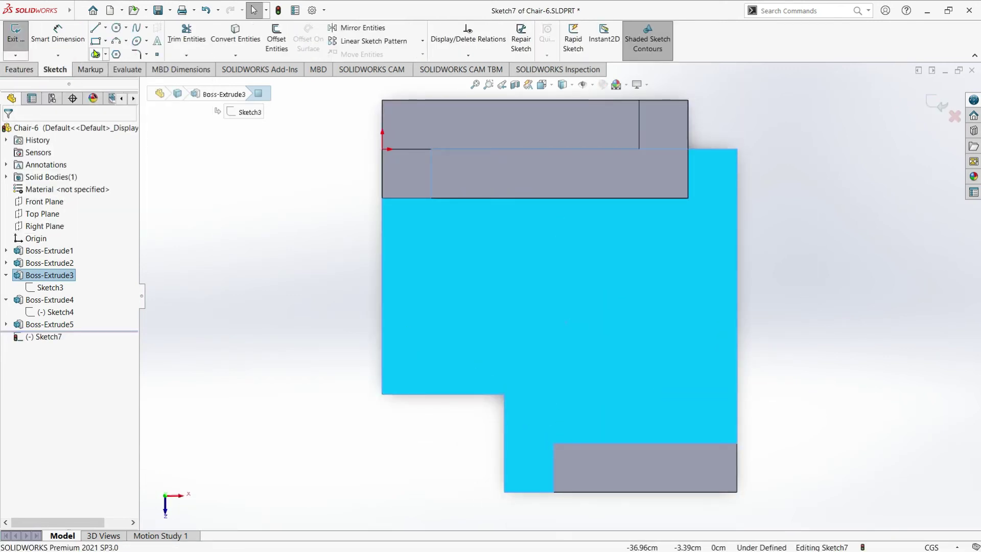
left_click(107, 28)
left_click(122, 48)
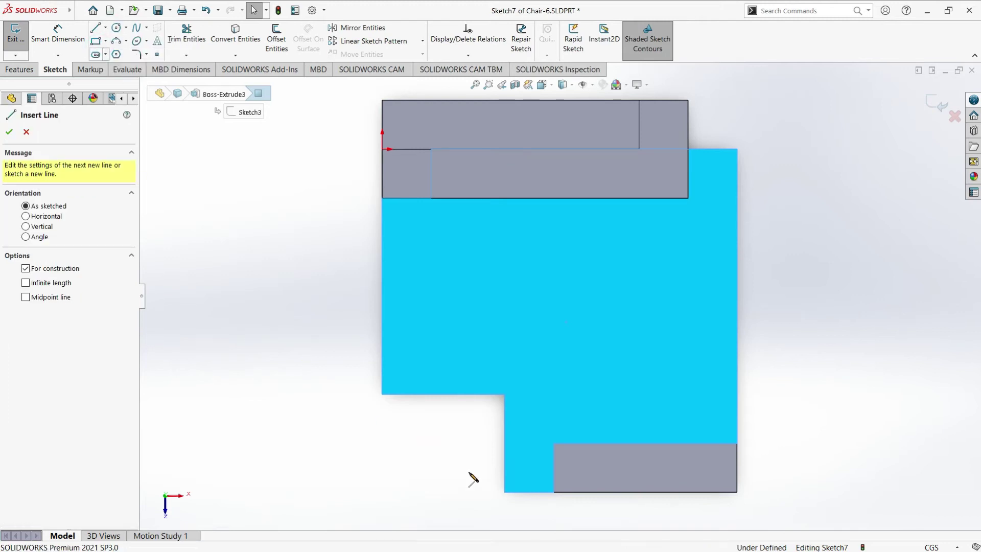
left_click(504, 492)
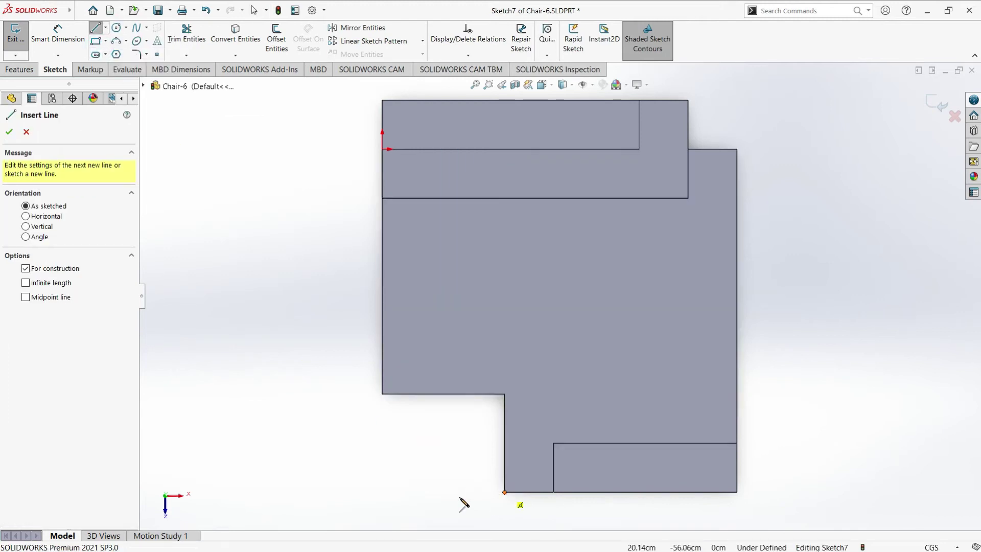
left_click(314, 493)
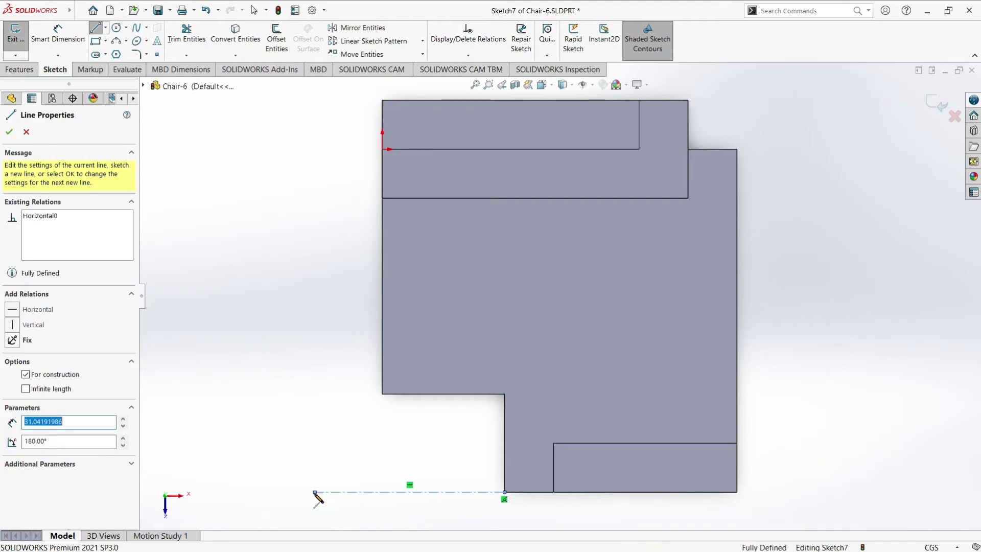
left_click(105, 27)
left_click(122, 53)
left_click(105, 27)
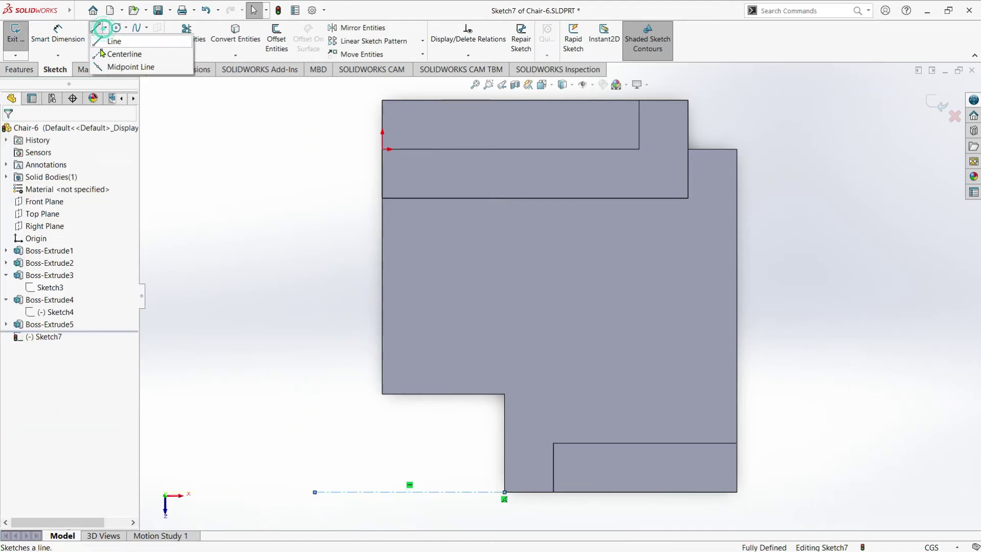
left_click(382, 394)
left_click(382, 492)
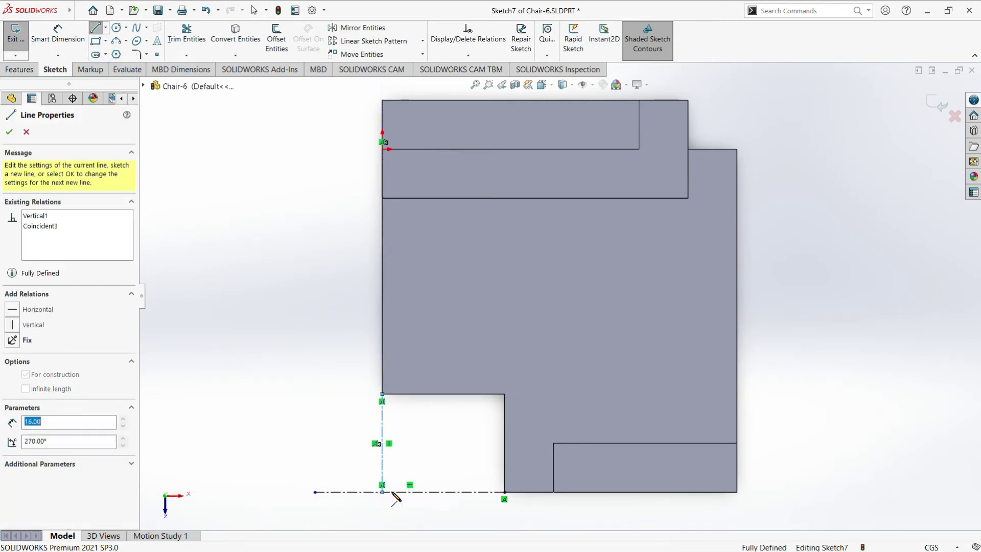
Step: Draw a 20 x 16 corner rectangle filling the notch and accept it
left_click(97, 41)
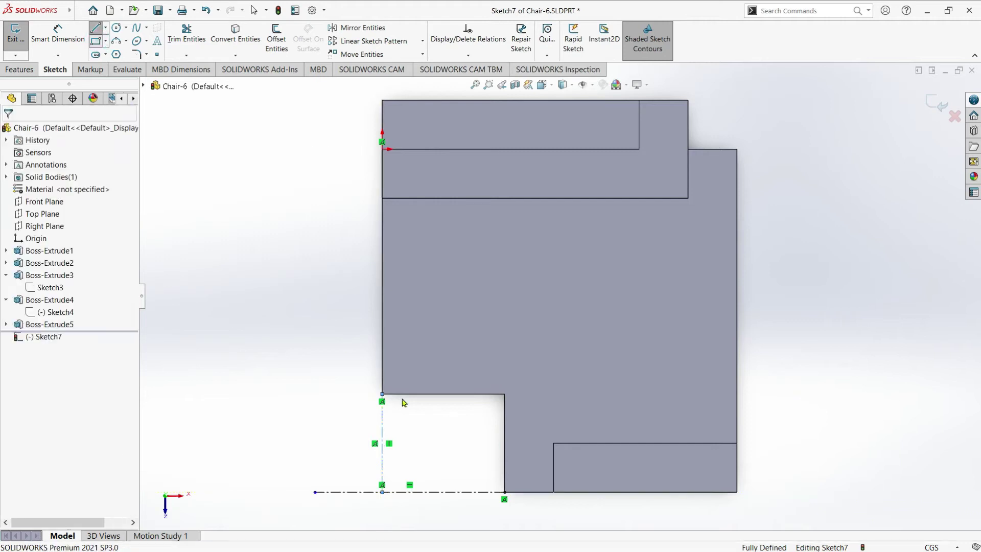
left_click(382, 491)
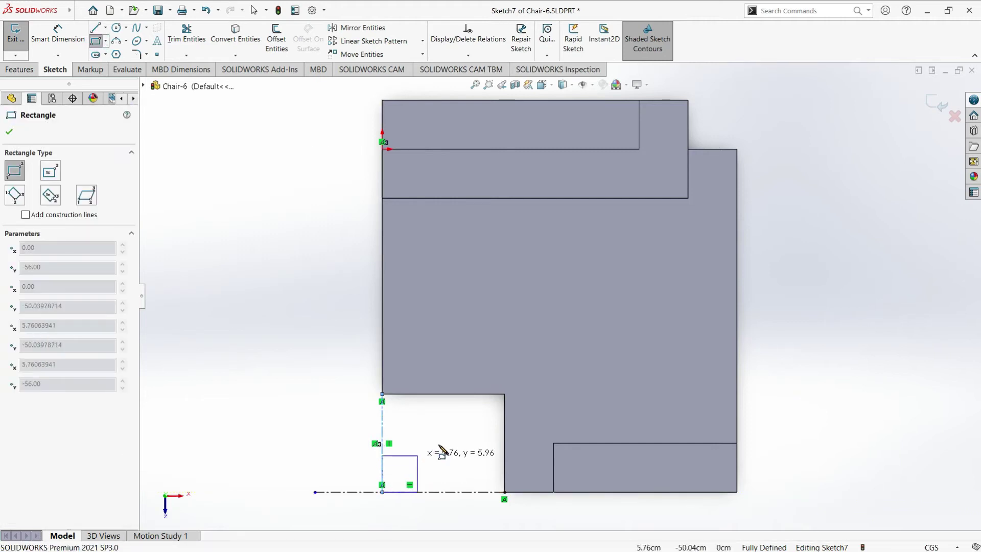
left_click(505, 394)
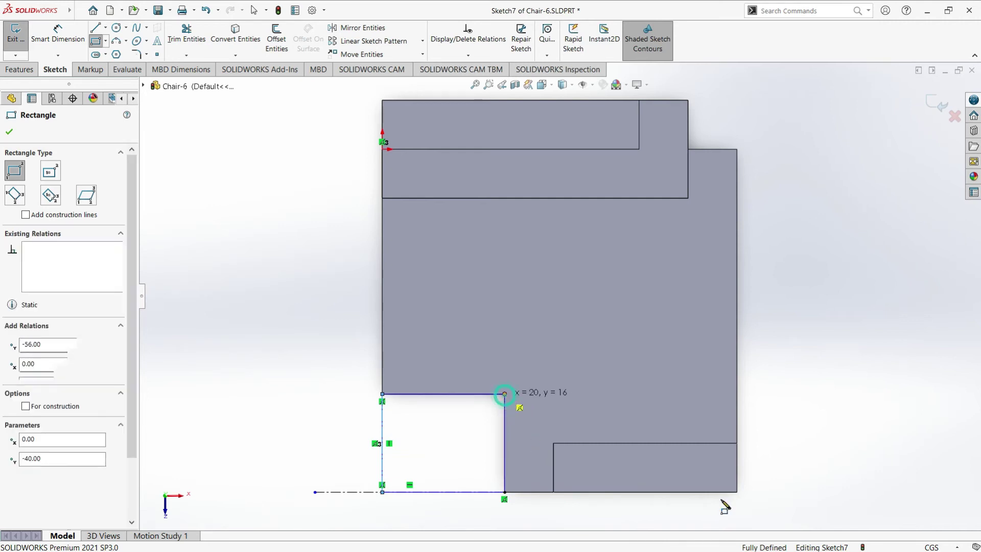
left_click(11, 132)
left_click(16, 36)
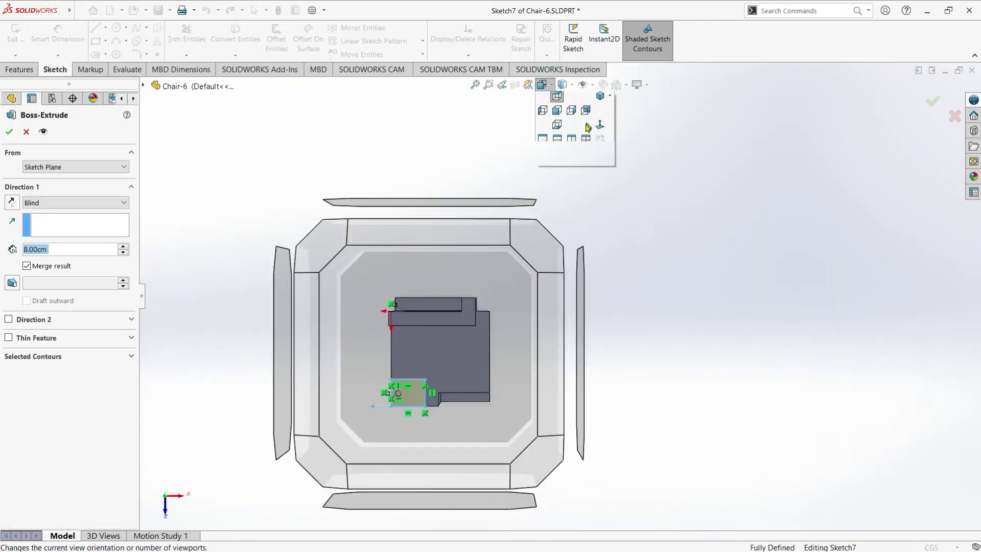
Step: Reverse the 8 cm extrusion downward, confirm Boss-Extrude6, and orbit to inspect it
left_click(600, 114)
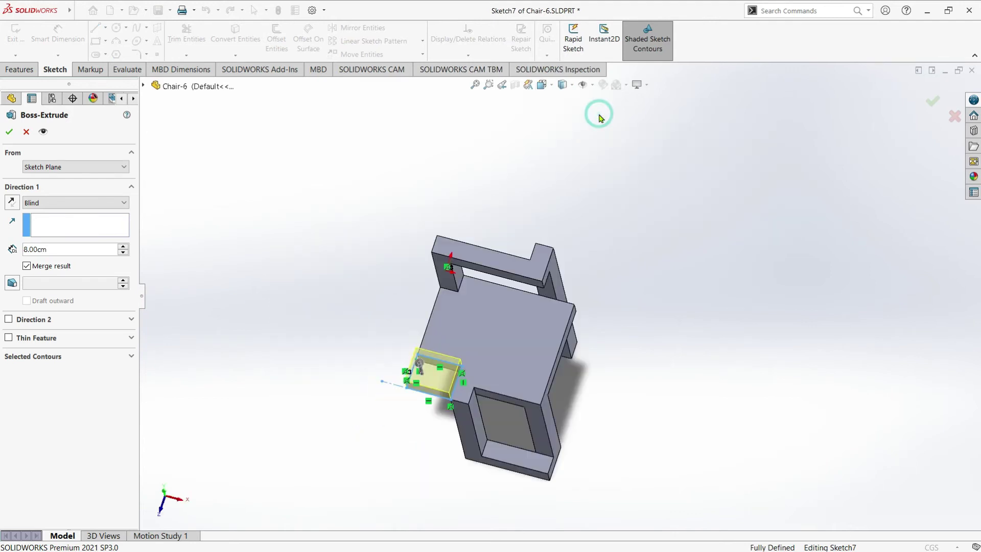
left_click(14, 201)
mouse_move(572, 266)
middle_mouse_down()
mouse_move(612, 225)
mouse_move(65, 273)
middle_mouse_up()
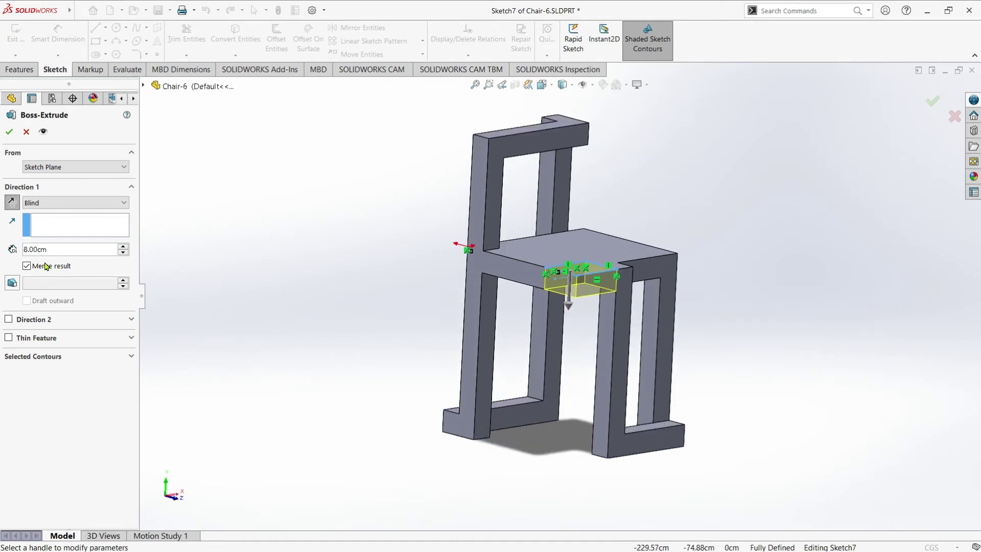
left_click(9, 134)
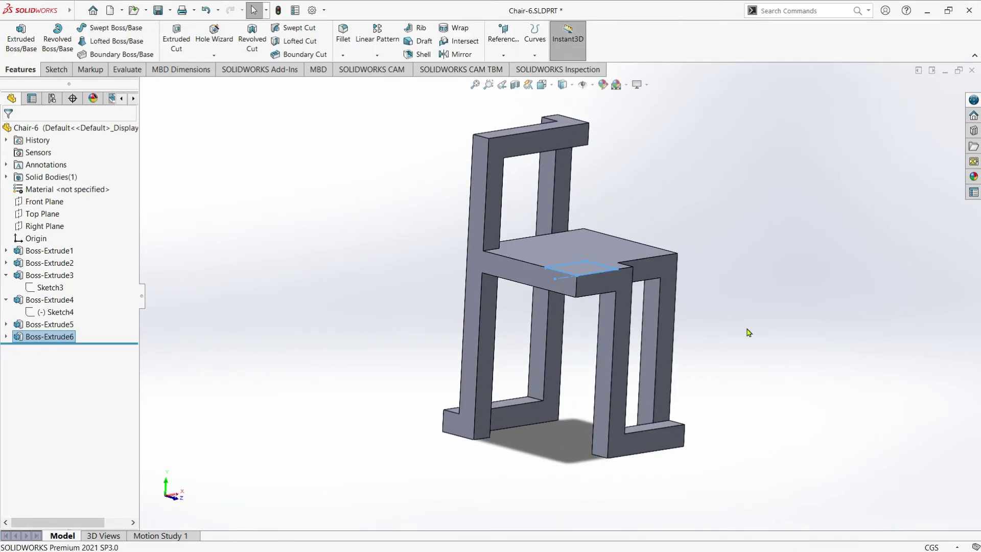
middle_click_drag(685, 345, 599, 366)
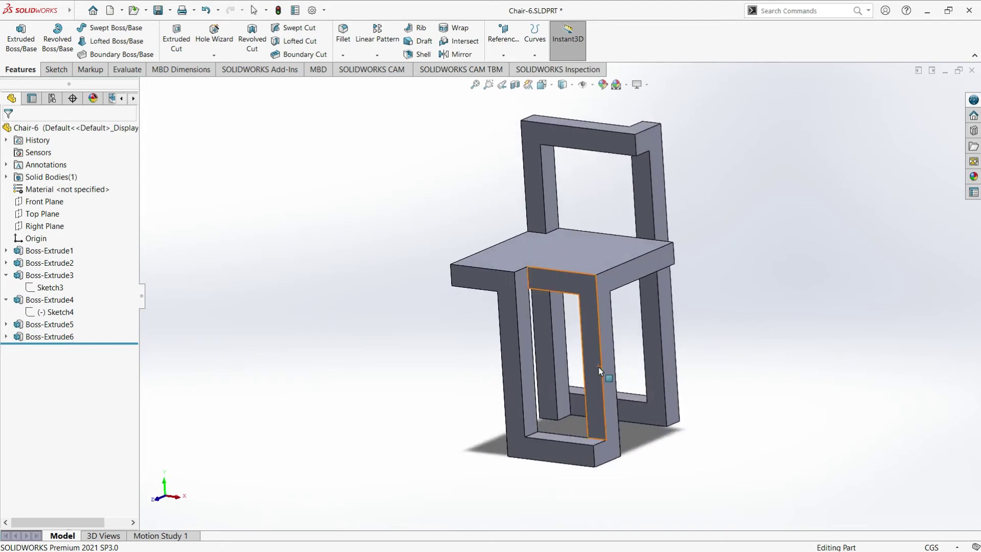
mouse_move(660, 352)
middle_mouse_down()
mouse_move(666, 280)
mouse_move(575, 283)
mouse_move(569, 297)
middle_mouse_up()
mouse_move(573, 361)
middle_mouse_down()
mouse_move(608, 309)
mouse_move(572, 313)
mouse_move(564, 325)
middle_mouse_up()
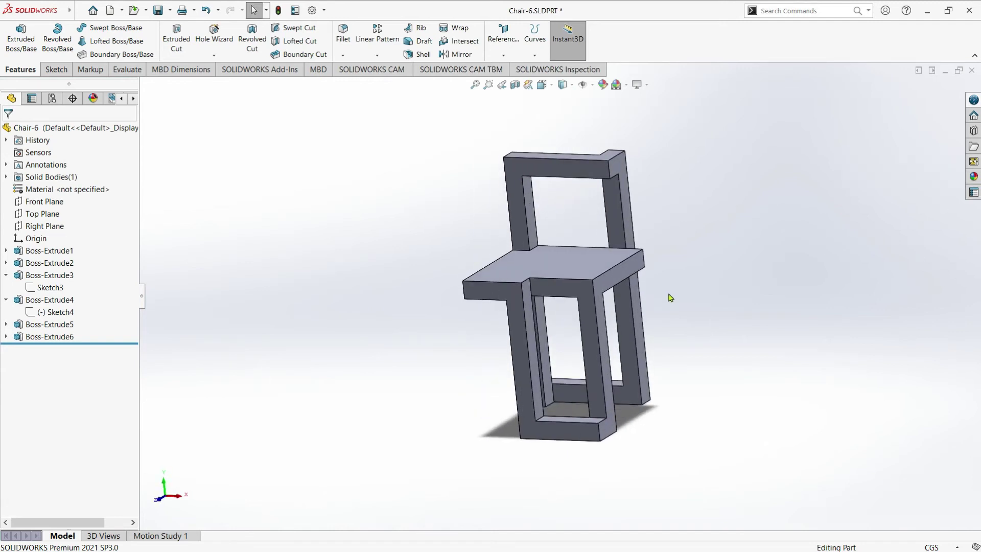
key("ctrl+1")
mouse_move(681, 259)
middle_mouse_down()
mouse_move(631, 262)
mouse_move(622, 256)
mouse_move(635, 243)
mouse_move(606, 252)
mouse_move(596, 286)
mouse_move(571, 280)
middle_mouse_up()
left_click(570, 277)
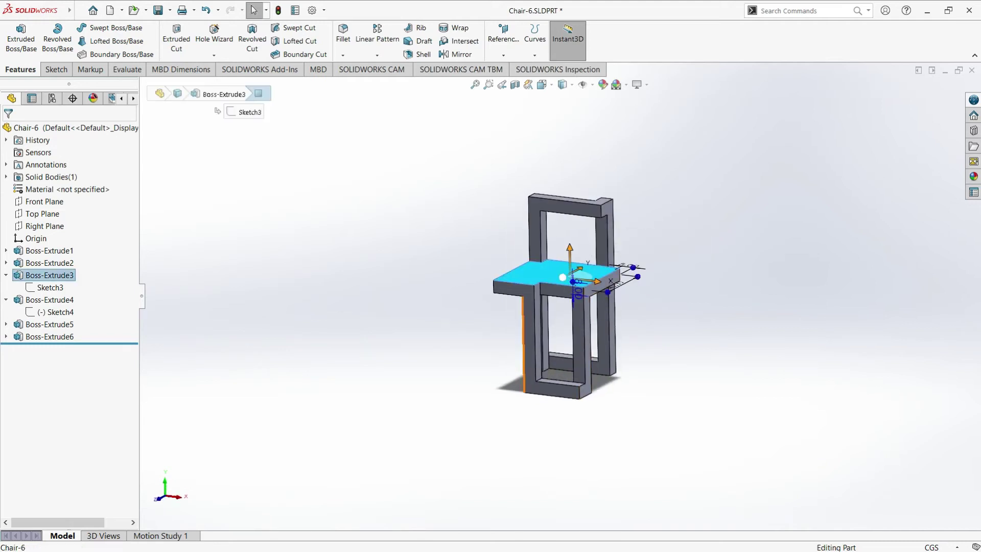
left_click(20, 275)
right_click(26, 277)
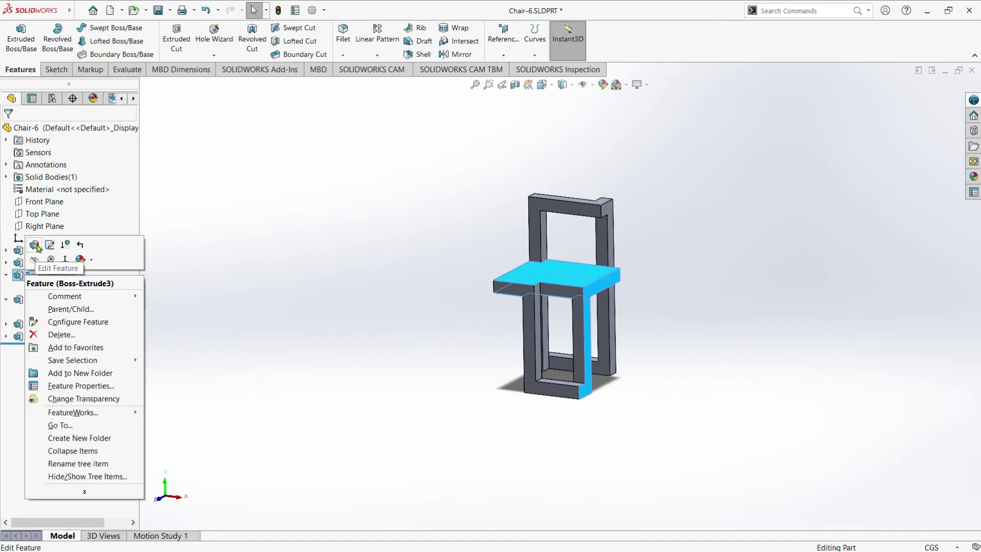
left_click(37, 246)
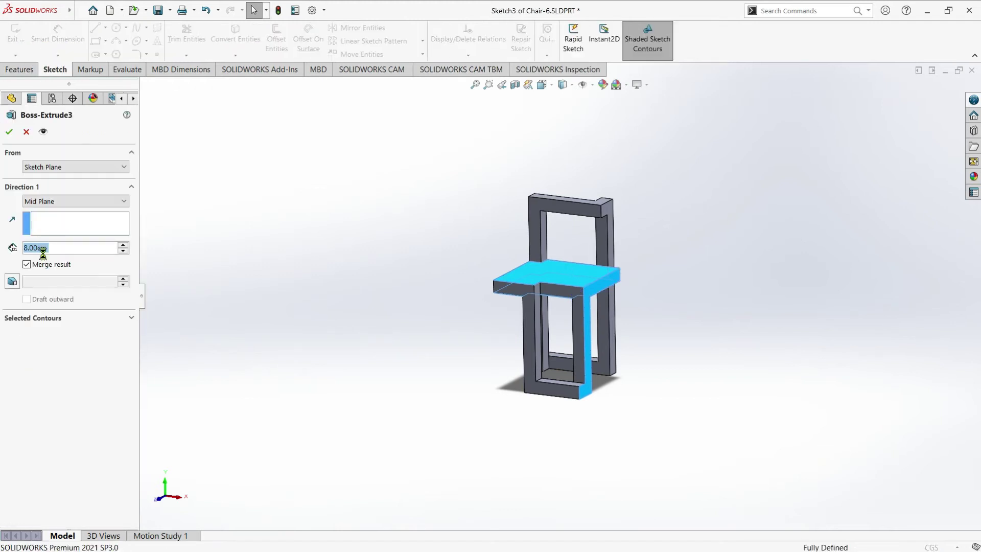
left_click(52, 204)
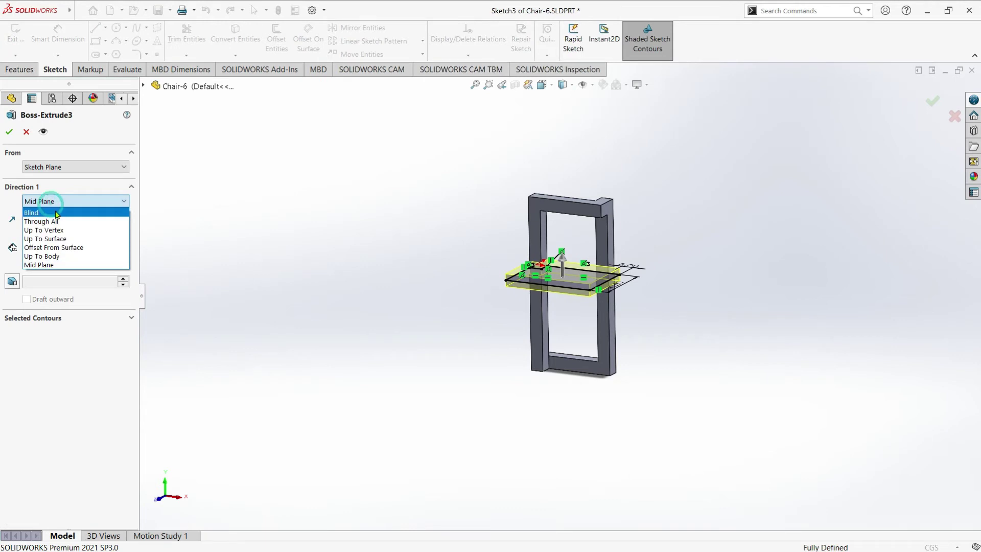
left_click(57, 213)
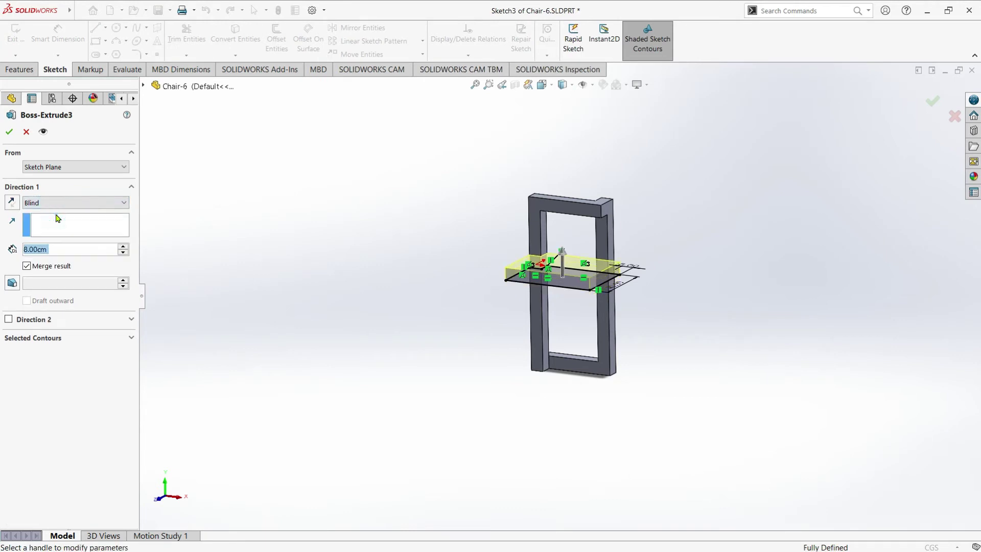
left_click(13, 203)
left_click(8, 132)
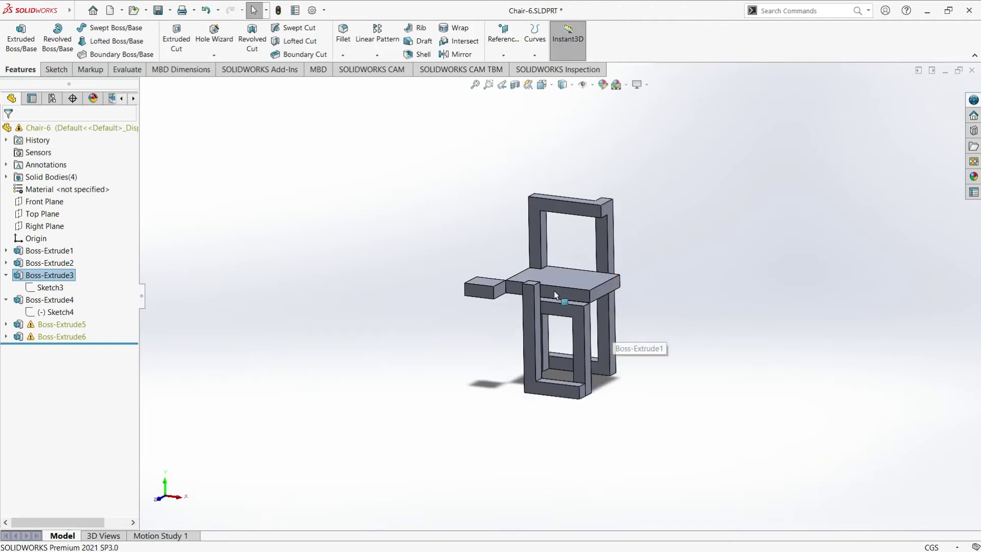
scroll(557, 296, "down", 2)
middle_click_drag(559, 295, 508, 337)
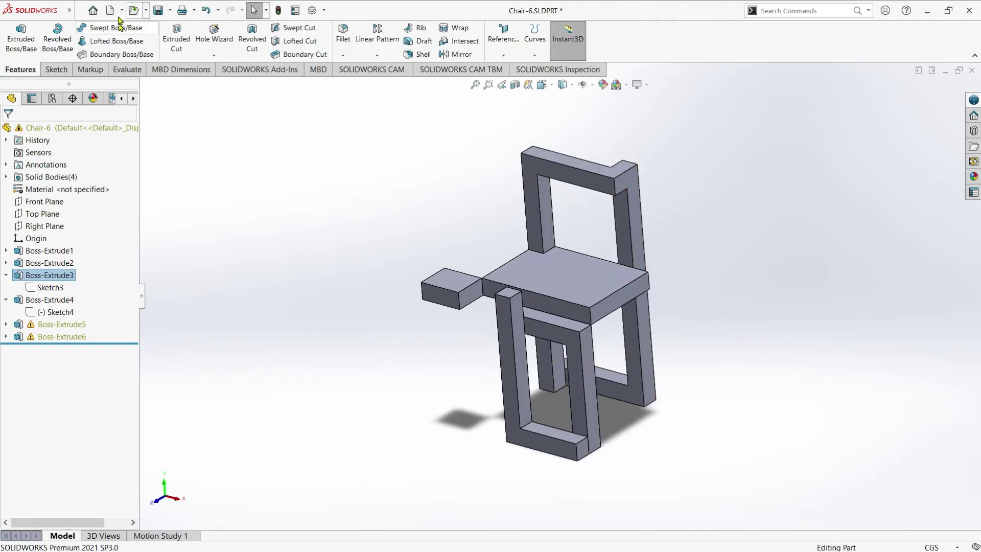
left_click(206, 10)
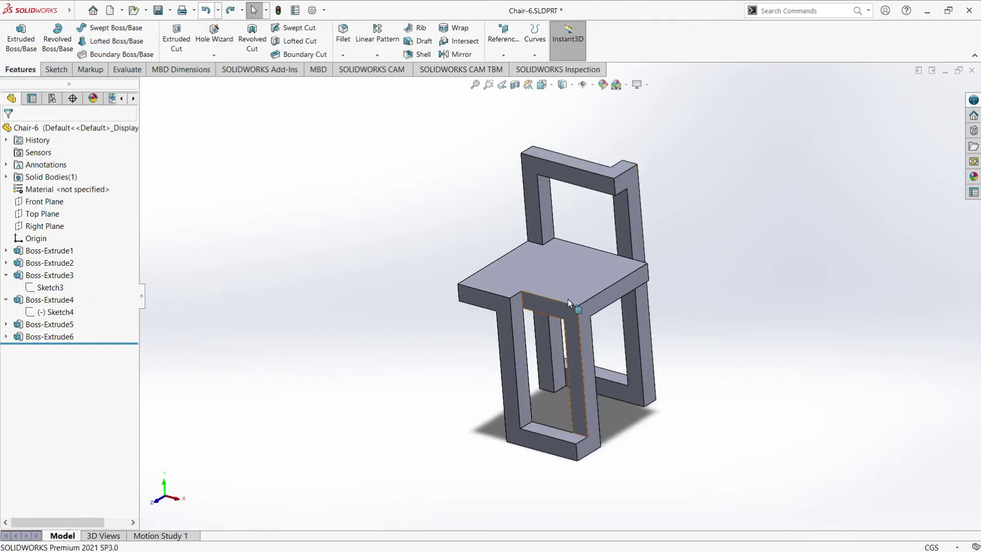
Step: Select the chair back and browse its Sketch1 and Sketch4 in the feature tree
middle_click_drag(568, 298, 545, 236)
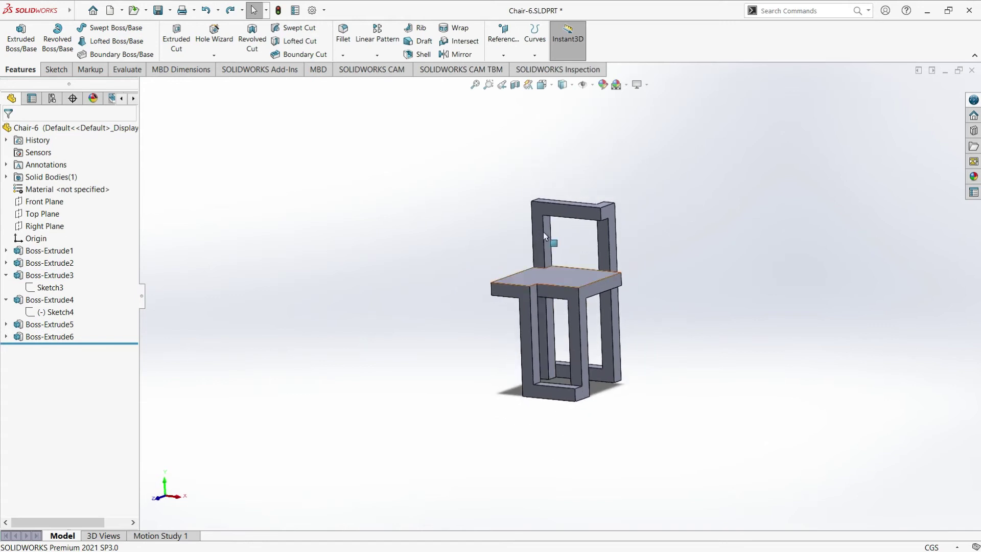
scroll(578, 289, "down", 2)
scroll(577, 289, "down", 2)
scroll(563, 293, "down", 3)
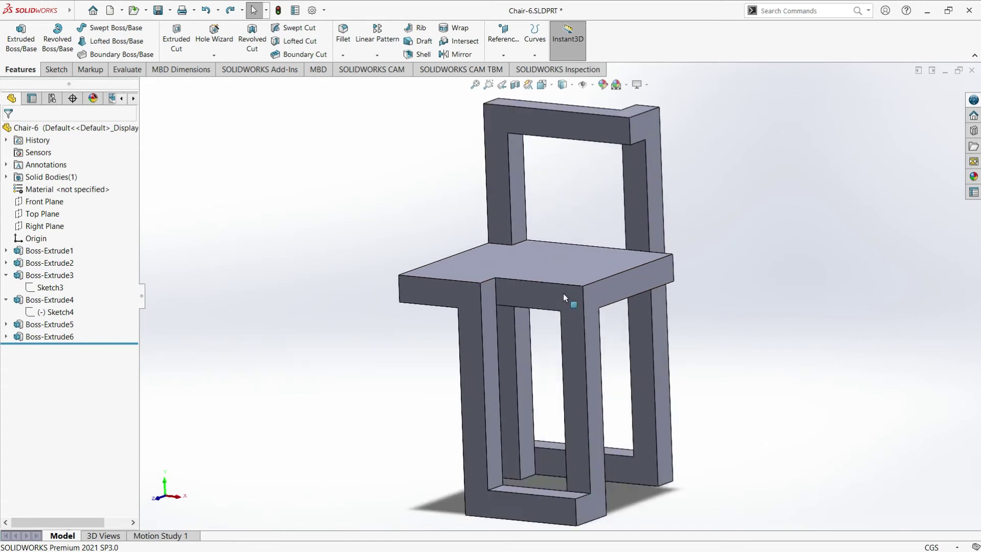
left_click(494, 190)
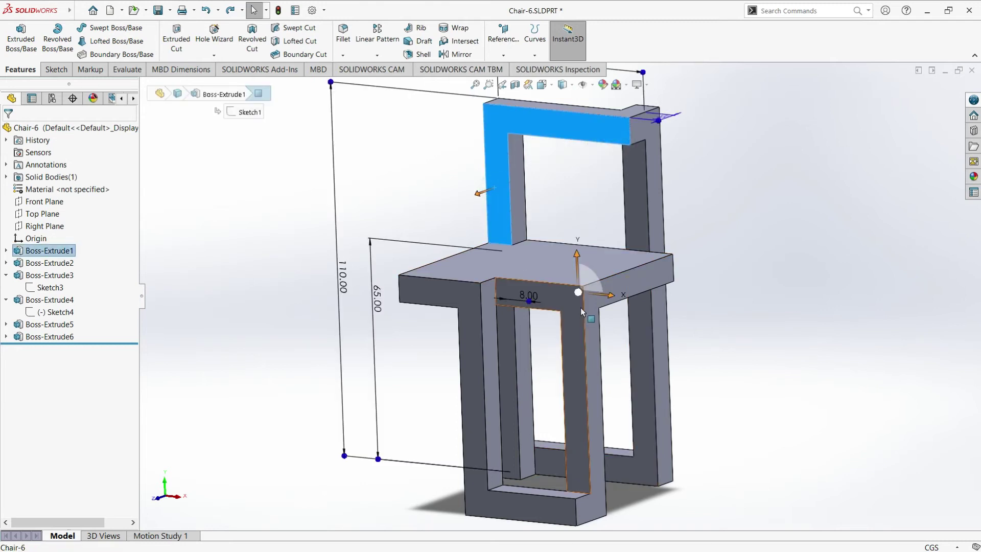
left_click(6, 250)
left_click(49, 263)
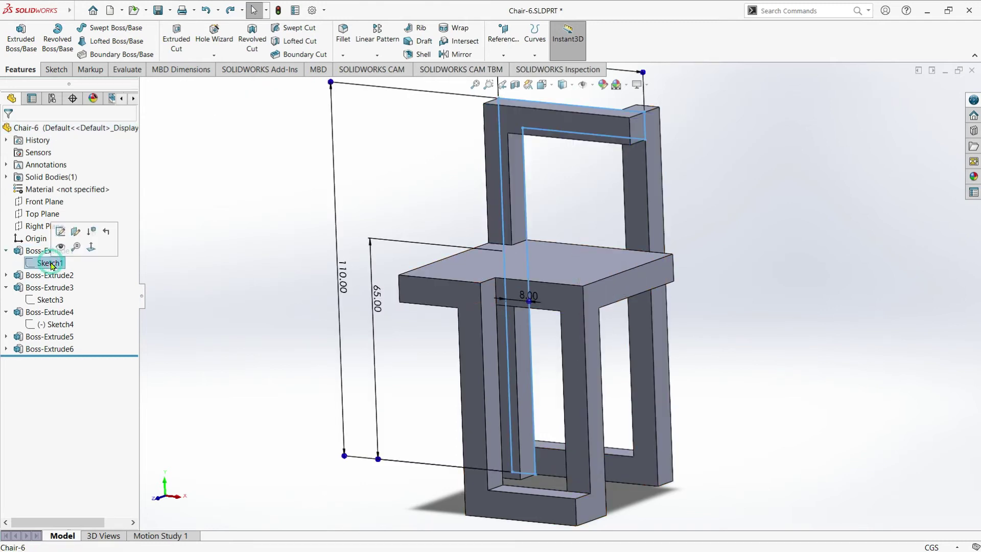
scroll(566, 262, "up", 3)
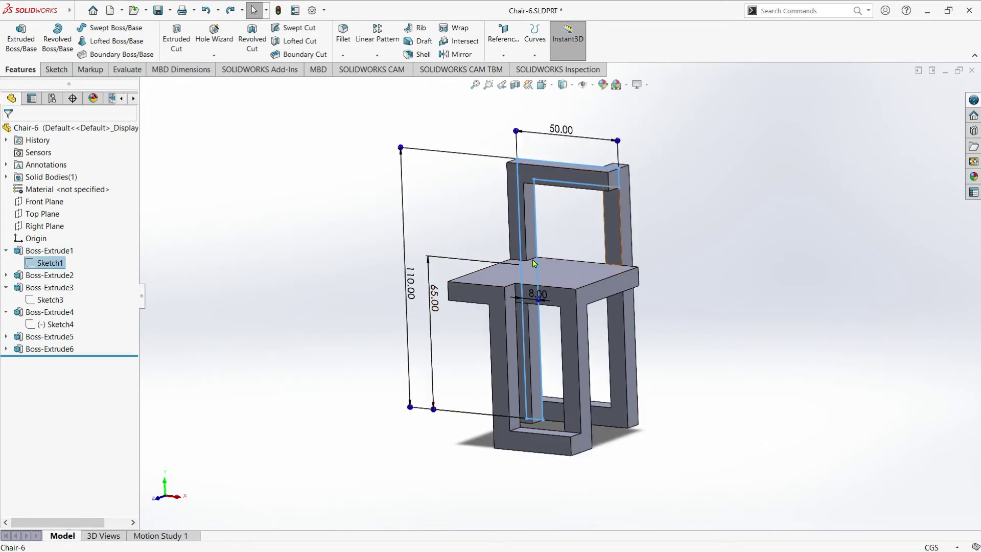
left_click(297, 315)
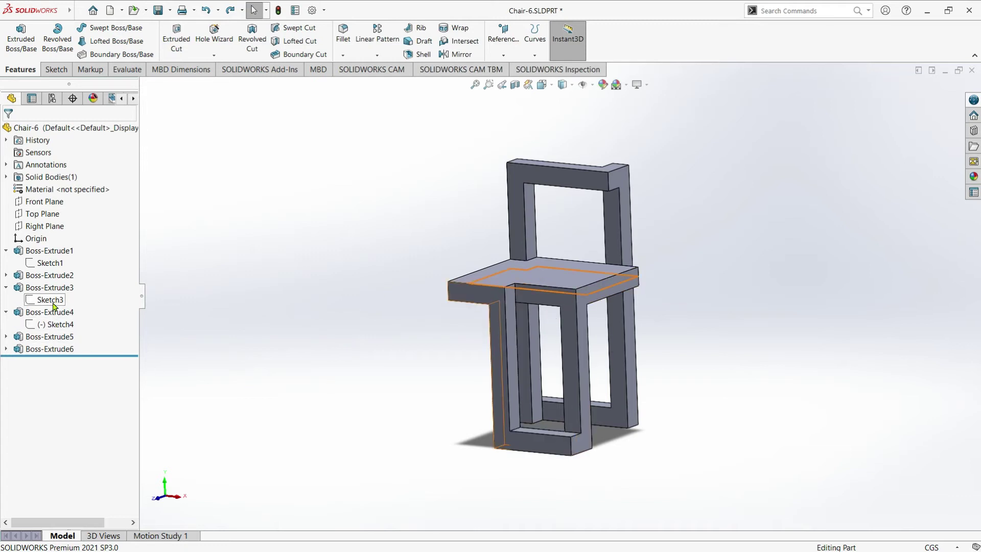
left_click(54, 325)
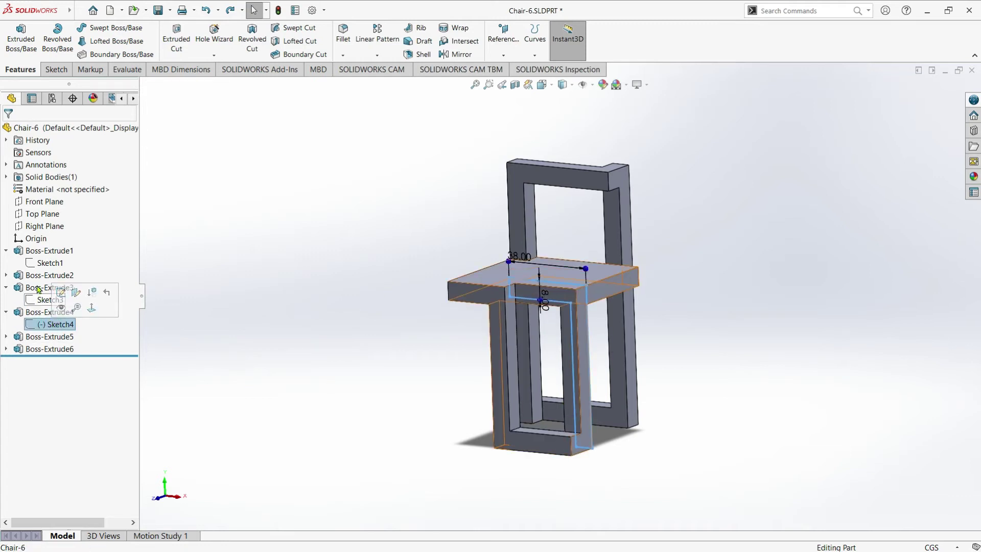
Step: Edit Sketch1 and change the overall height dimension from 110 to 130
left_click(42, 263)
right_click(42, 263)
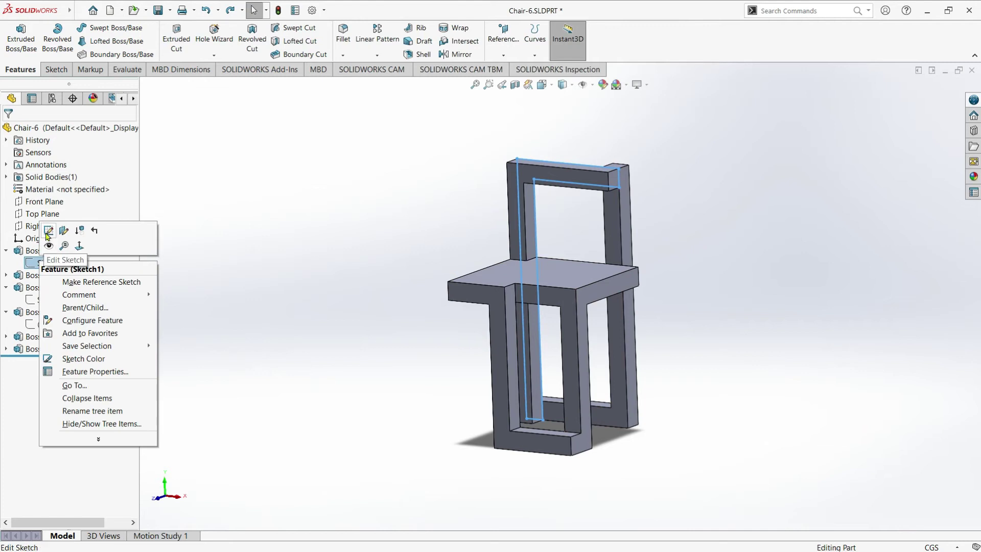
left_click(48, 231)
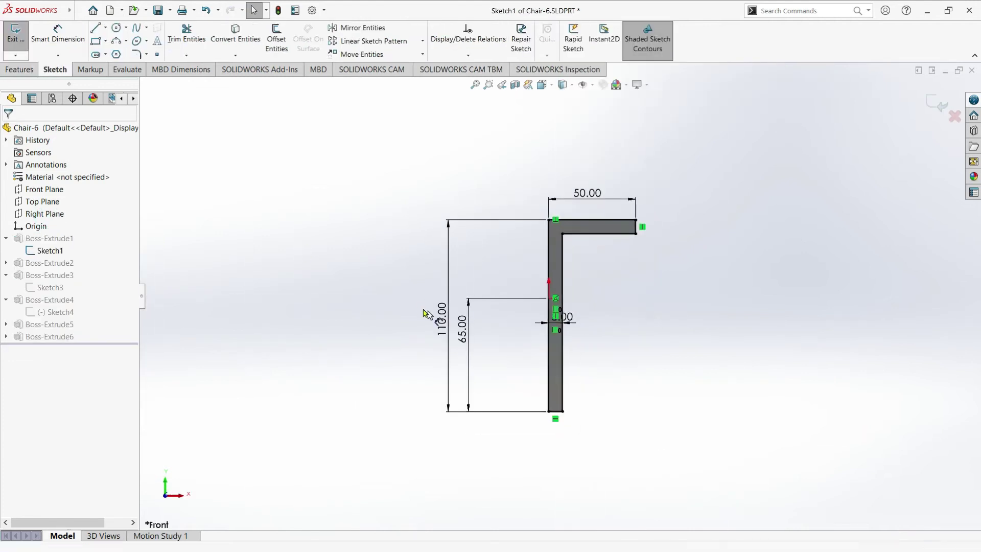
double_click(442, 322)
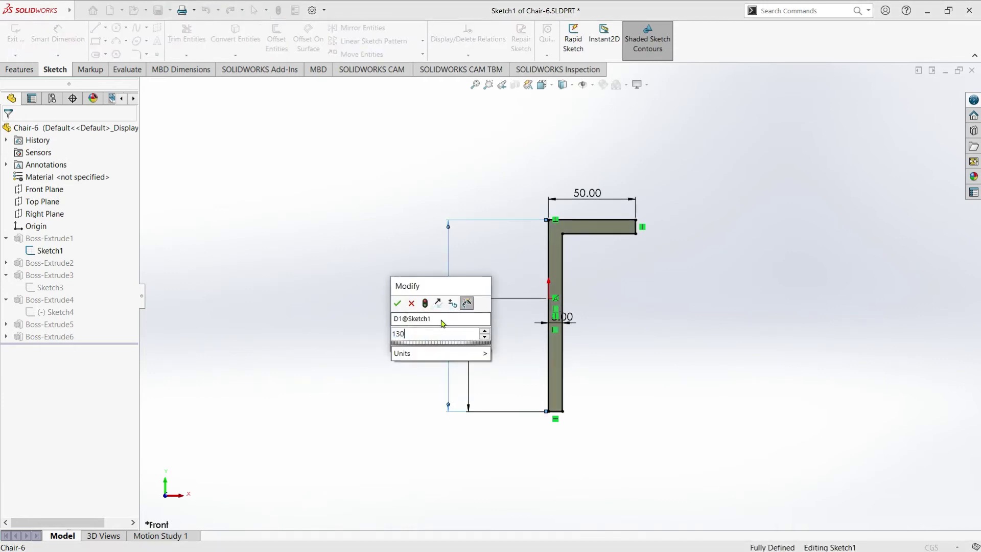
key("Return")
left_click(442, 323)
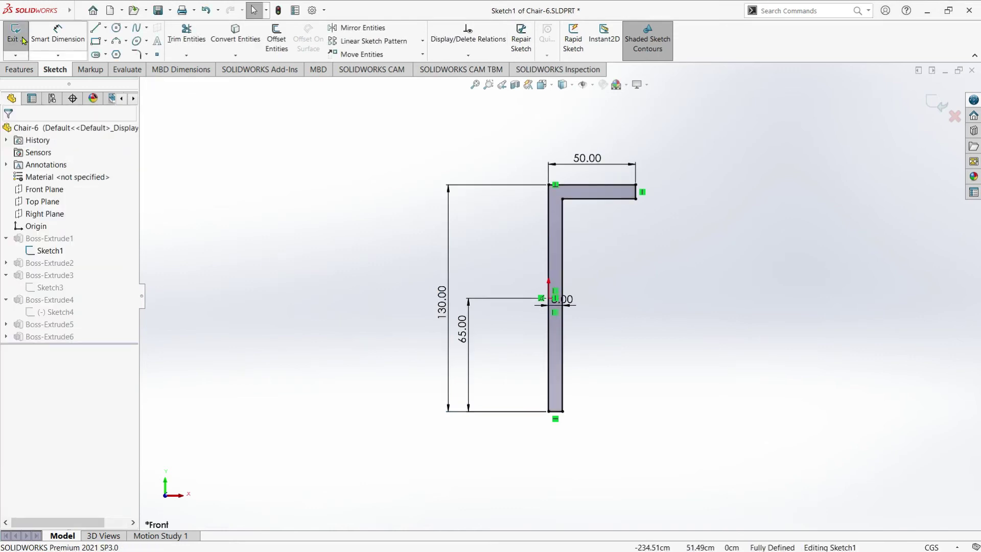
left_click(9, 131)
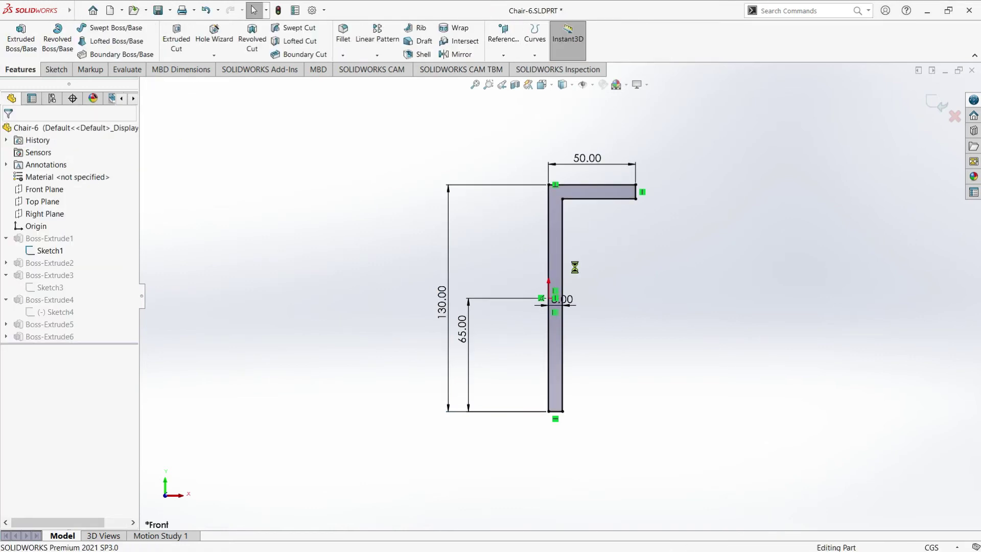
Step: Orbit the taller chair into a 3-D view and expand Appearances > Organic > Wood
middle_click_drag(627, 276, 610, 282)
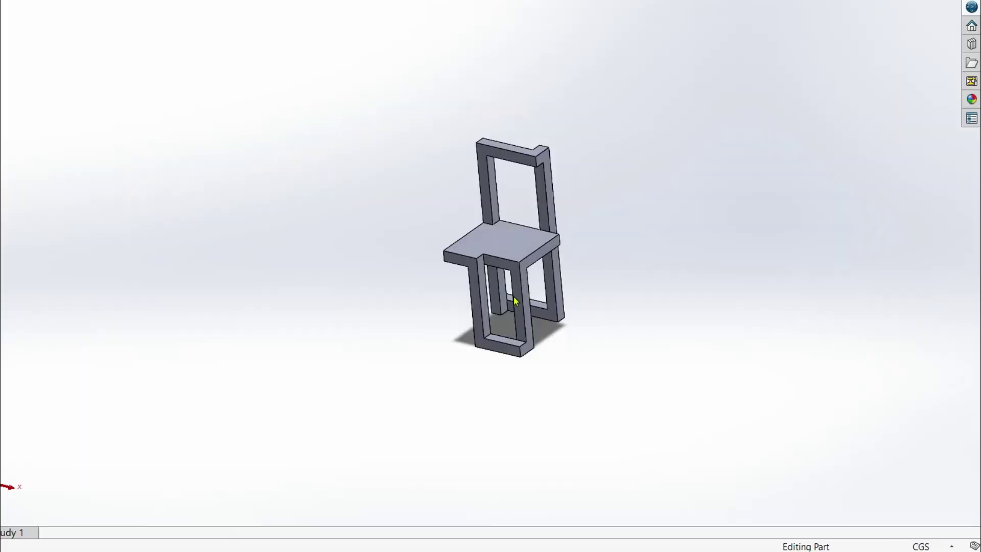
mouse_move(536, 226)
middle_mouse_down()
mouse_move(565, 278)
mouse_move(547, 213)
mouse_move(507, 343)
mouse_move(498, 321)
middle_mouse_up()
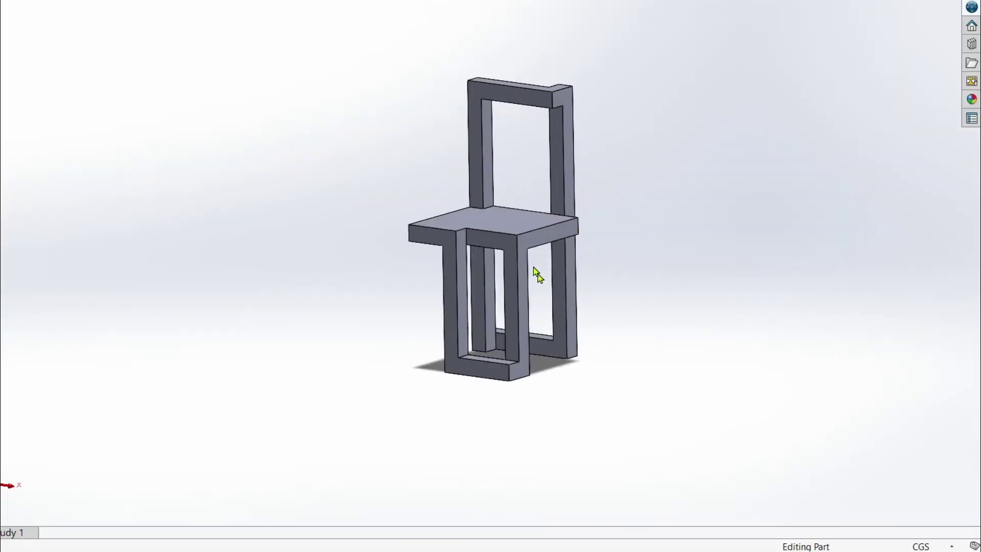
scroll(537, 275, "down", 2)
mouse_move(832, 239)
middle_mouse_down()
mouse_move(733, 317)
mouse_move(755, 291)
mouse_move(728, 299)
middle_mouse_up()
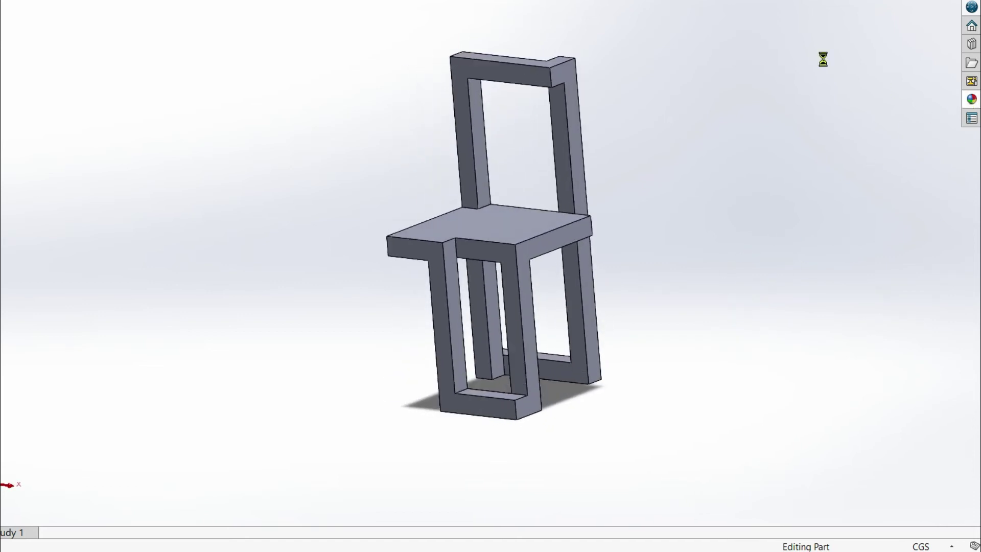
left_click(766, 10)
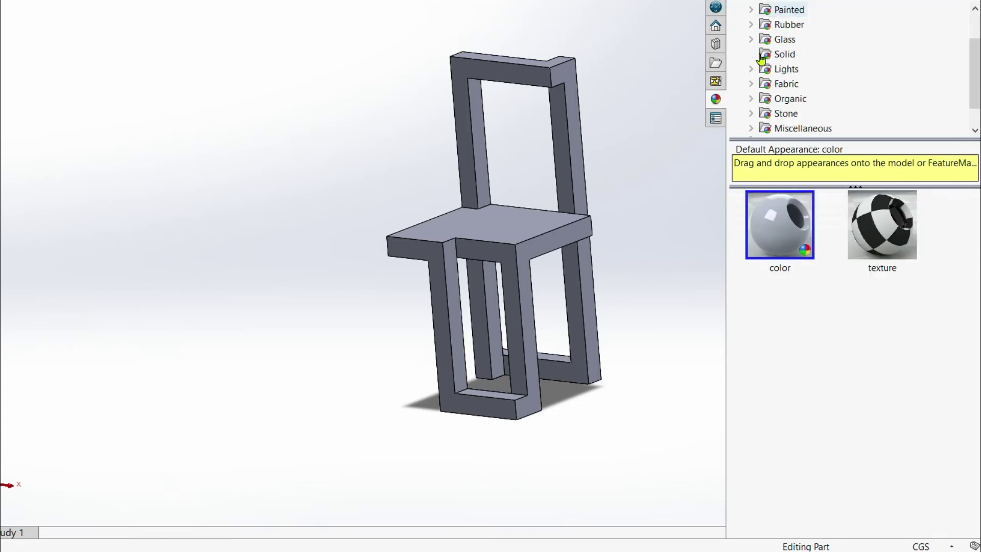
mouse_move(589, 164)
middle_mouse_down()
mouse_move(608, 193)
mouse_move(635, 177)
mouse_move(606, 205)
middle_mouse_up()
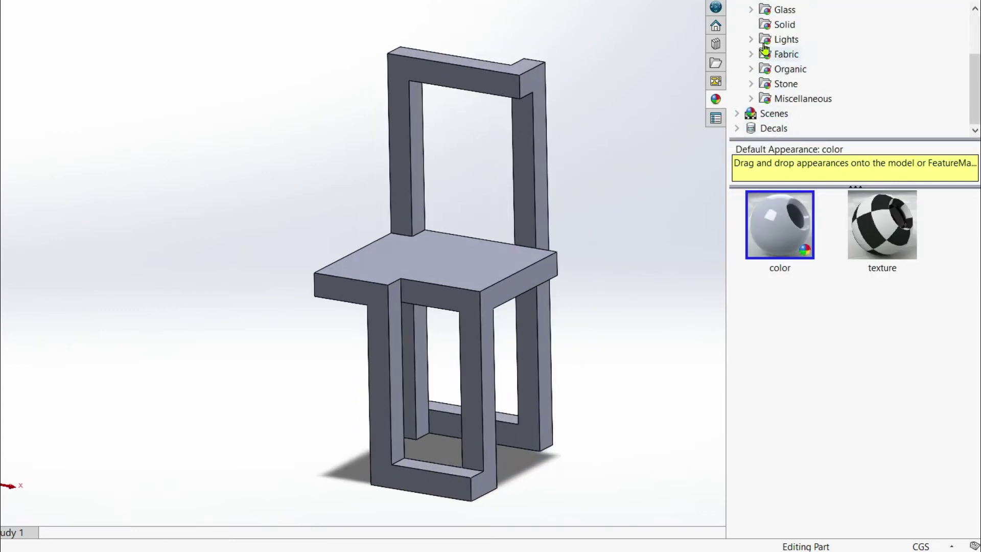
left_click(751, 69)
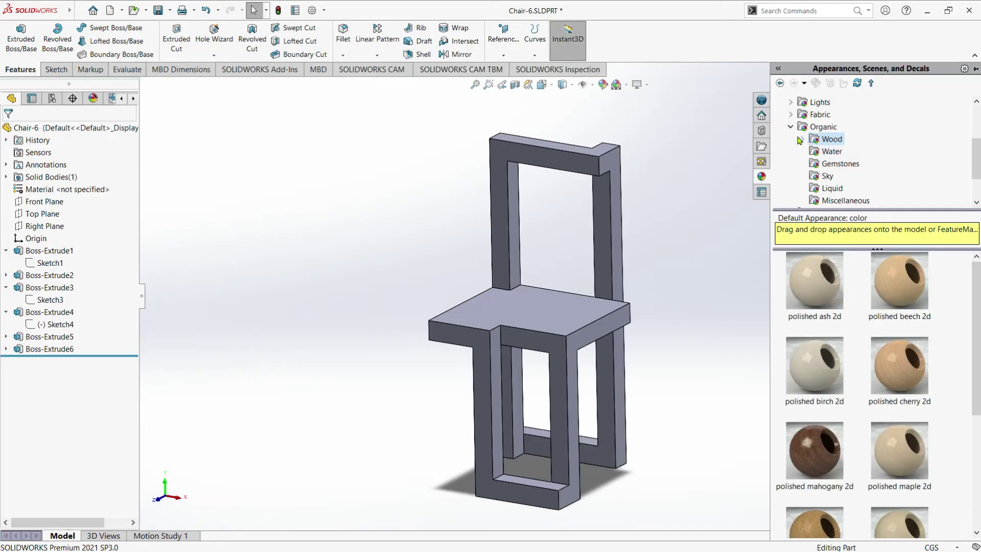
left_click(801, 139)
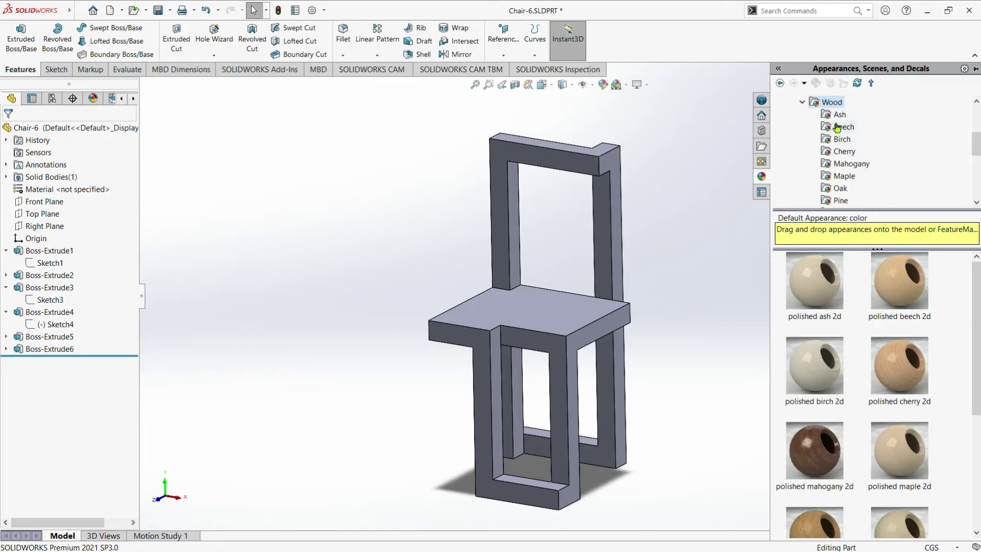
Step: Apply the satin finished rosewood appearance to the chair
scroll(859, 359, "down", 2)
scroll(860, 360, "down", 3)
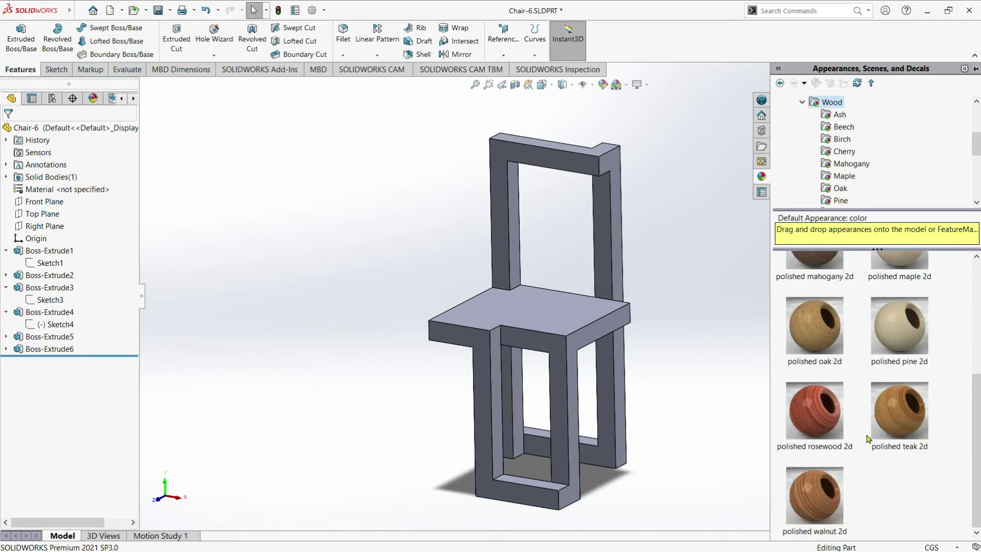
scroll(845, 164, "down", 2)
left_click(851, 139)
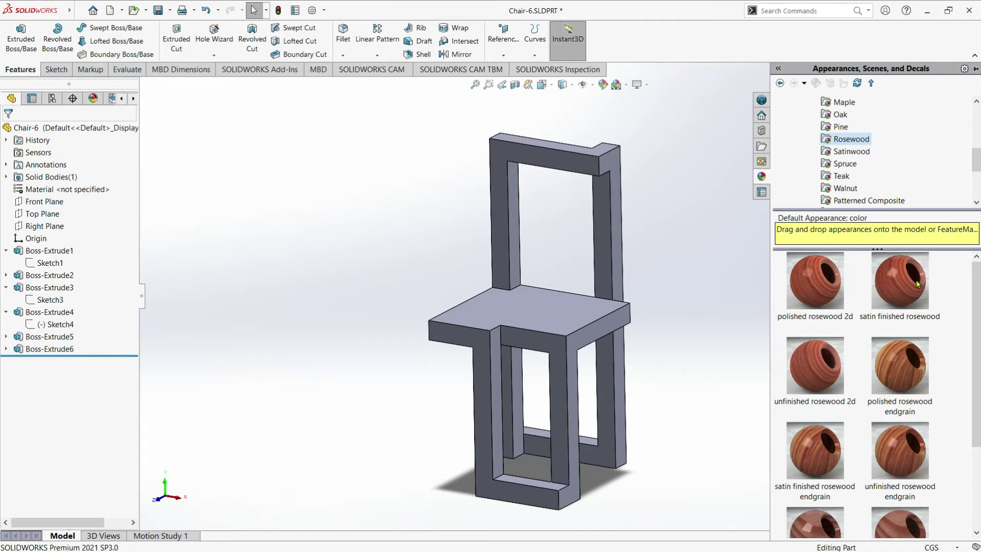
mouse_move(917, 282)
left_mouse_down()
mouse_move(820, 355)
mouse_move(754, 444)
left_mouse_up()
Step: Swap the chair's appearance to oak, trying two oak finishes
left_click(973, 177)
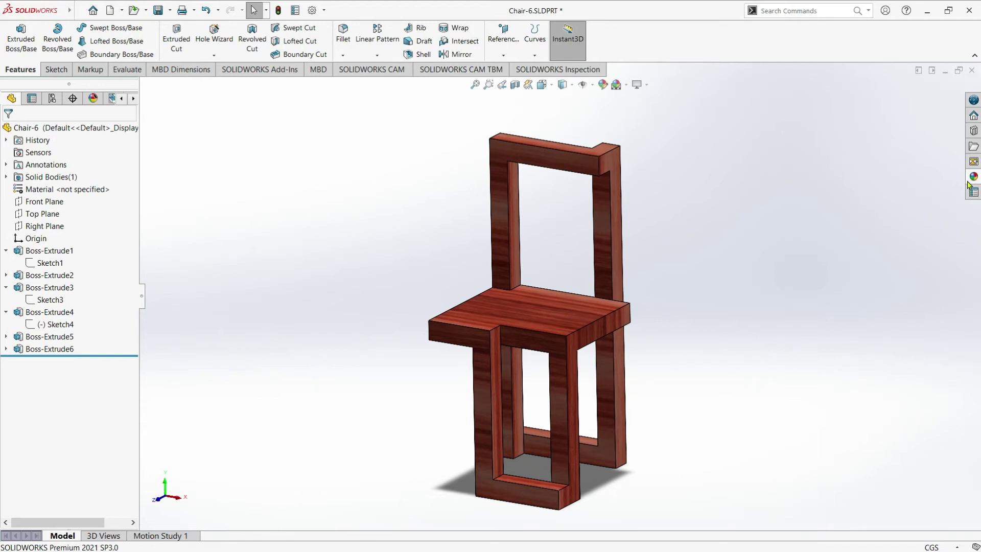
left_click(968, 182)
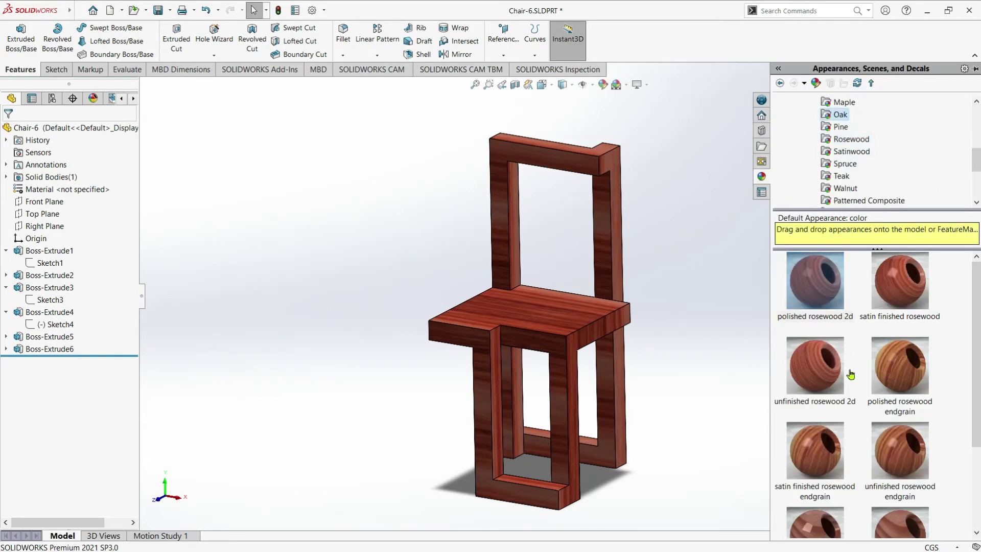
left_click_drag(888, 366, 734, 419)
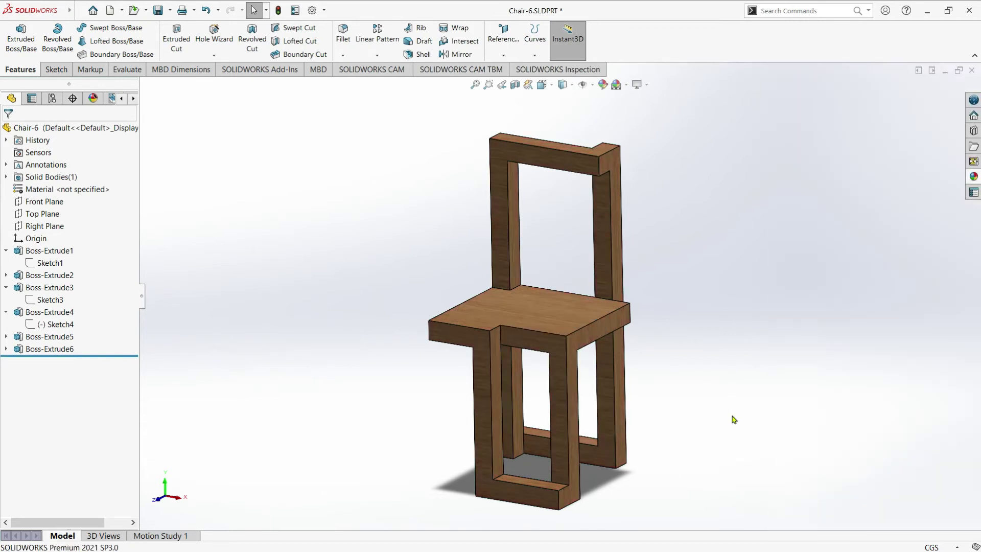
left_click(972, 180)
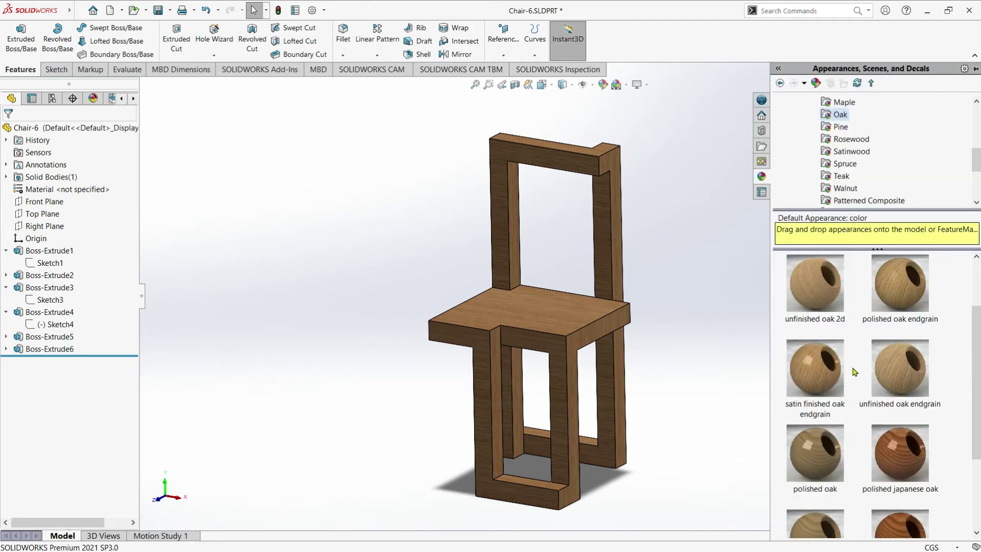
left_click_drag(876, 398, 714, 458)
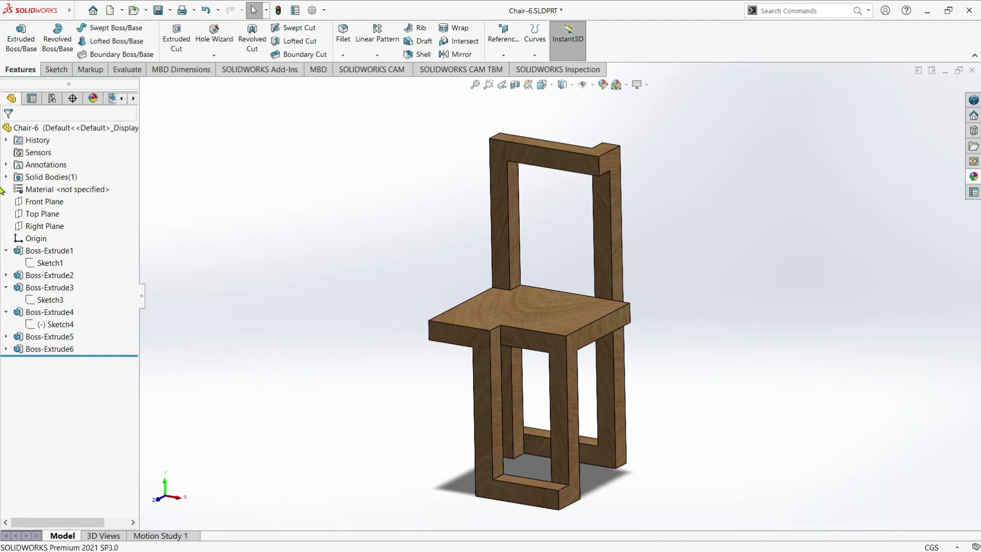
Step: Apply a teak wood appearance to the chair
left_click(973, 177)
left_click(852, 151)
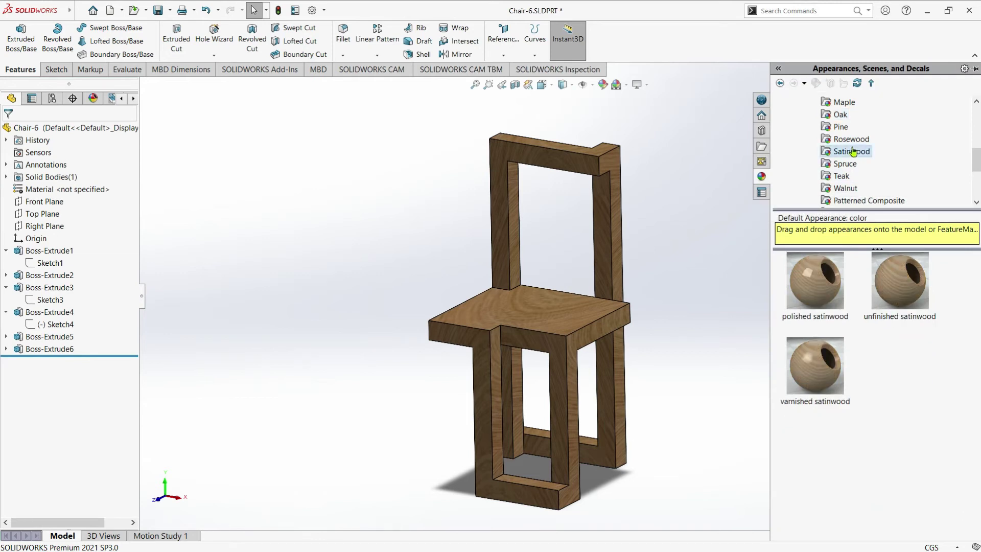
left_click(843, 176)
scroll(851, 189, "down", 1)
left_click(845, 151)
left_click_drag(900, 281, 708, 420)
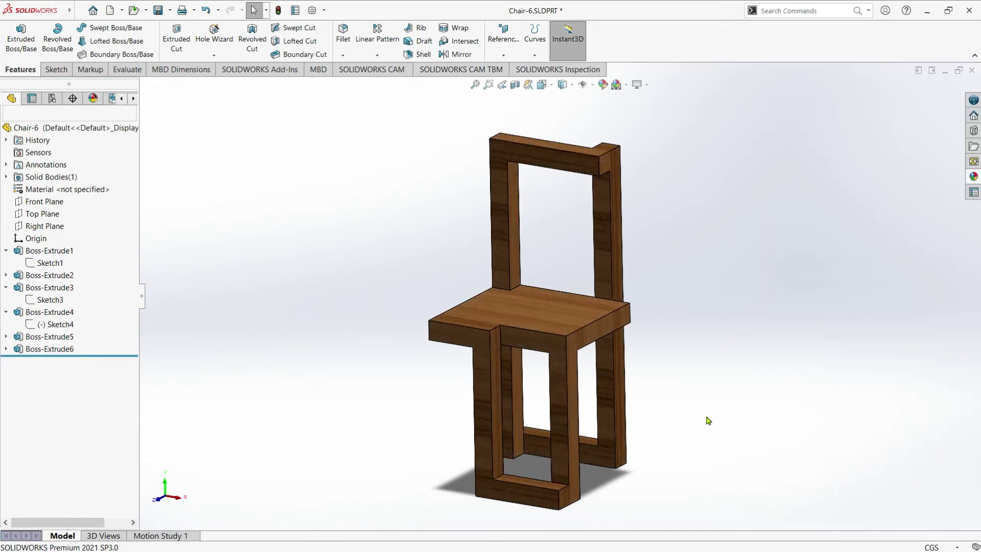
Step: Apply the polished teak 2d appearance to the whole chair from the teak library
left_click(972, 176)
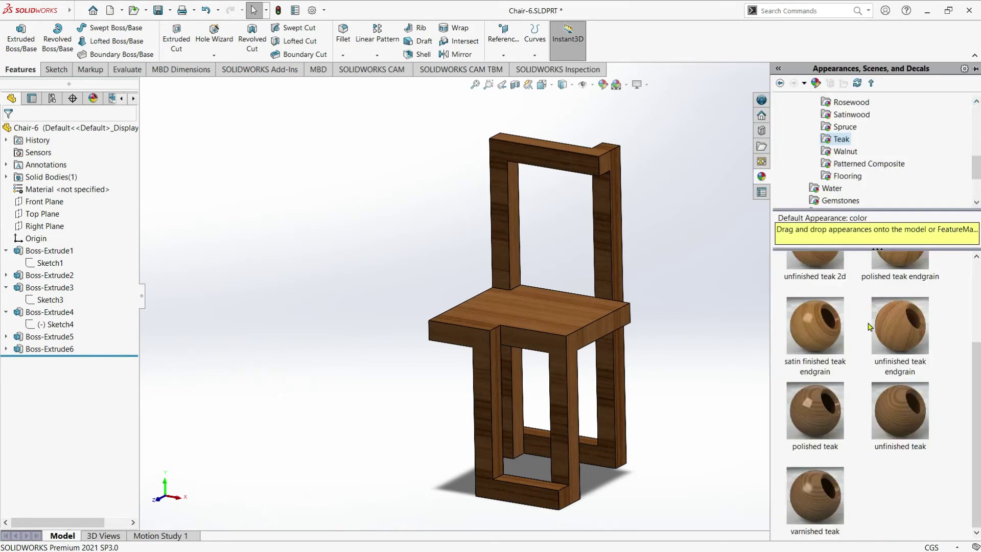
left_click_drag(904, 333, 710, 415)
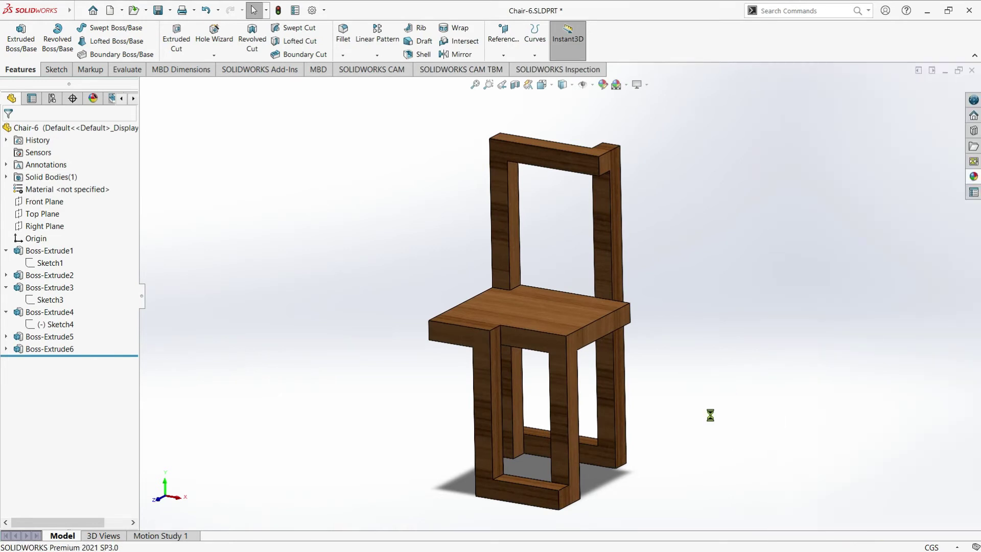
left_click(973, 177)
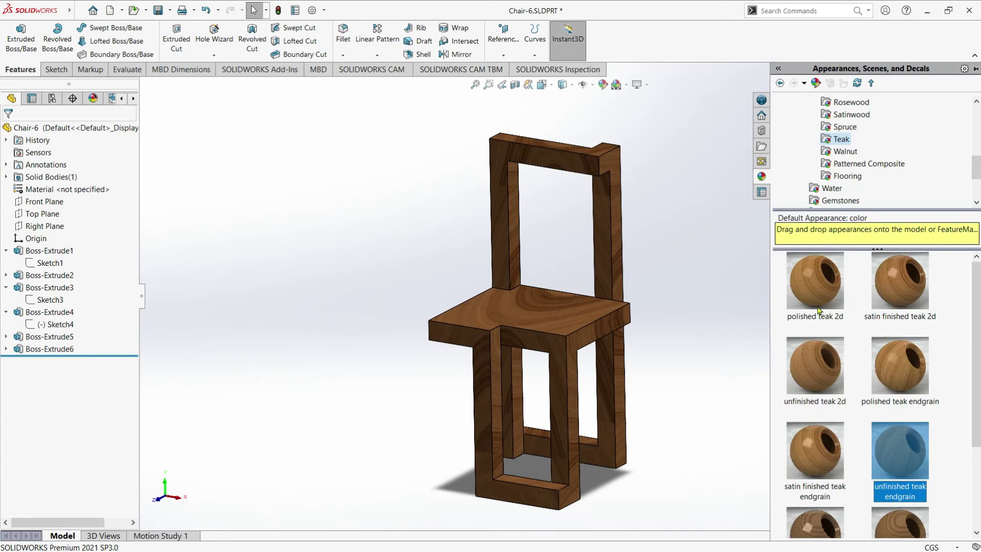
left_click_drag(817, 310, 727, 407)
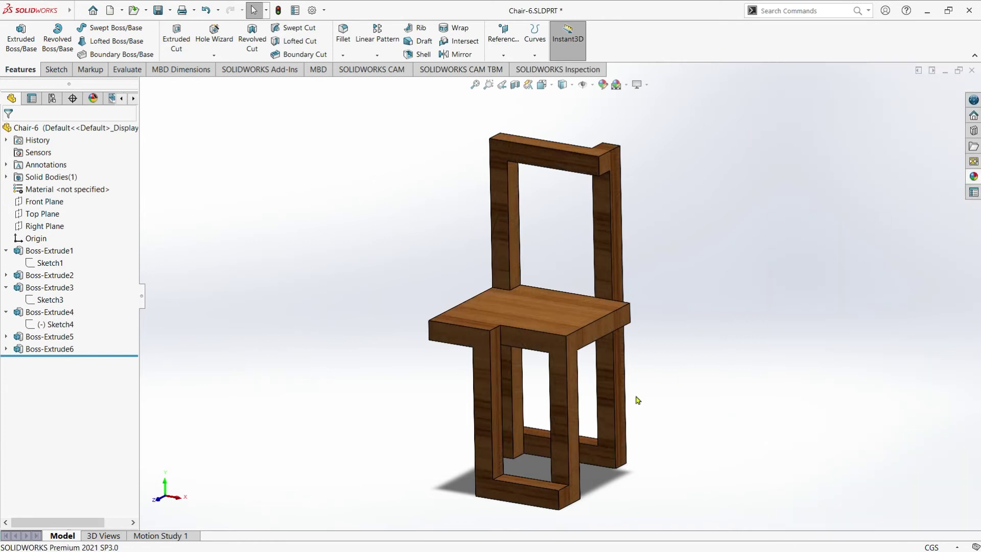
mouse_move(637, 401)
middle_mouse_down()
mouse_move(592, 363)
mouse_move(603, 368)
mouse_move(587, 370)
mouse_move(571, 332)
middle_mouse_up()
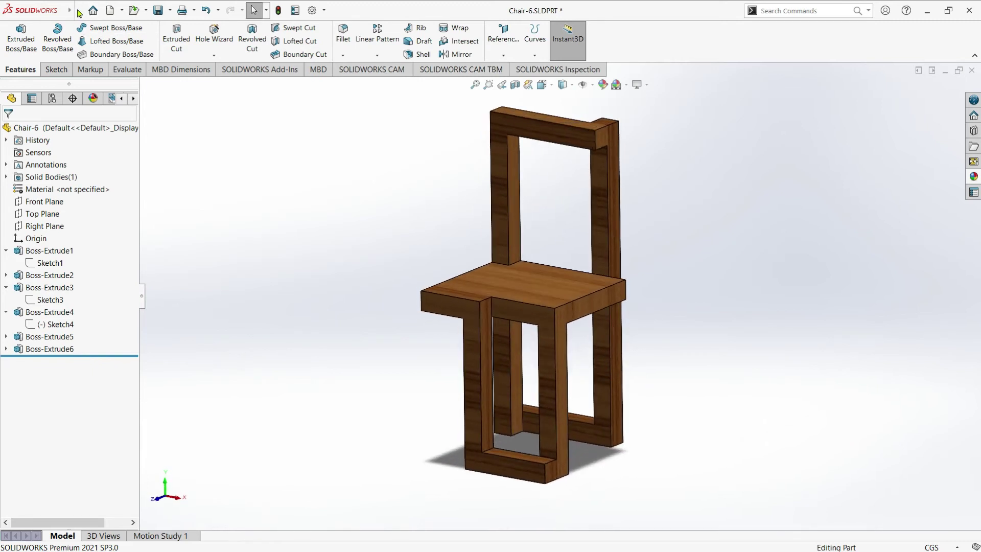
Step: Save the chair part and show its applied appearances in the DisplayManager
left_click(78, 10)
left_click(113, 132)
mouse_move(401, 310)
middle_mouse_down()
mouse_move(395, 301)
mouse_move(420, 287)
mouse_move(409, 291)
mouse_move(499, 451)
mouse_move(491, 394)
mouse_move(491, 404)
mouse_move(606, 287)
middle_mouse_up()
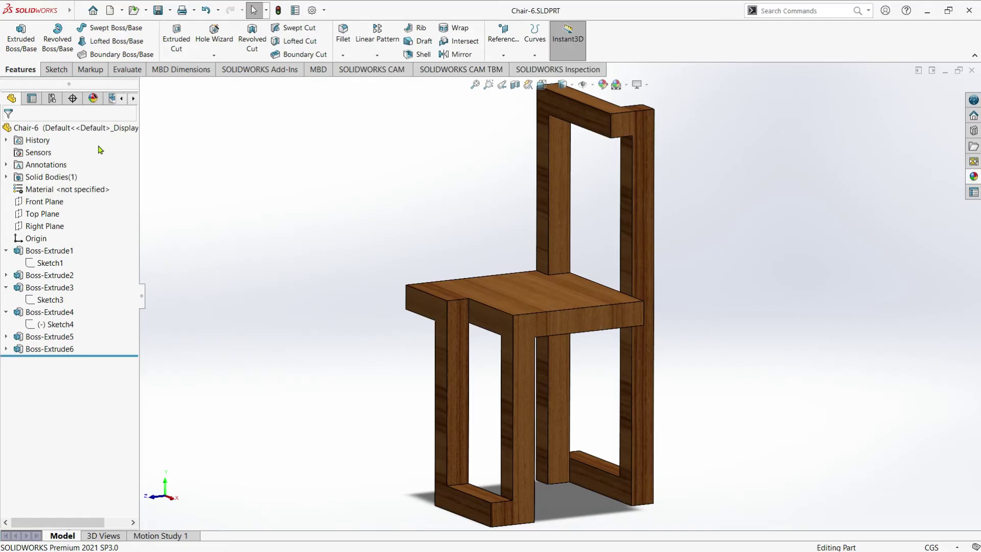
left_click(98, 100)
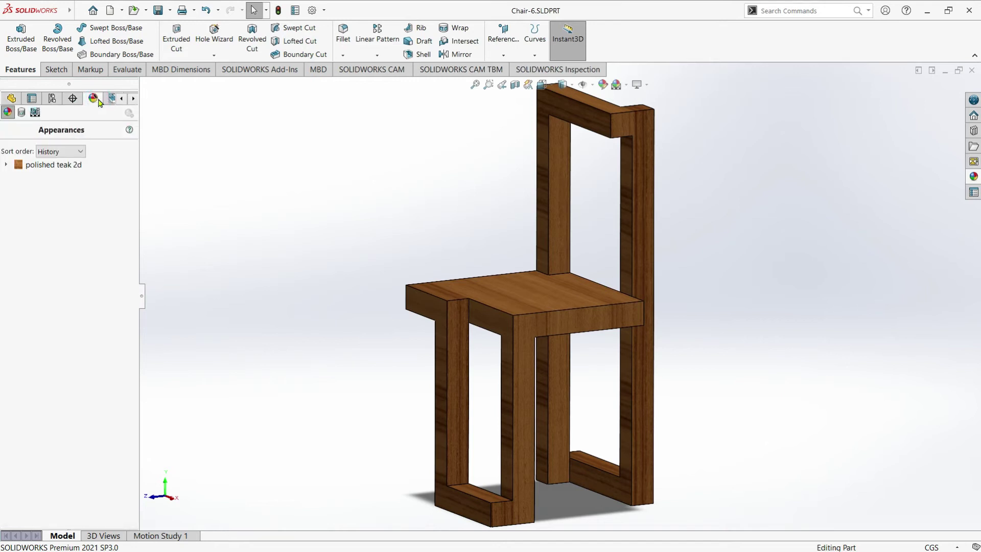
Step: Add Camera1 from Scene, Lights, and Cameras, aimed at the chair looking down on the seat
left_click(34, 113)
right_click(32, 180)
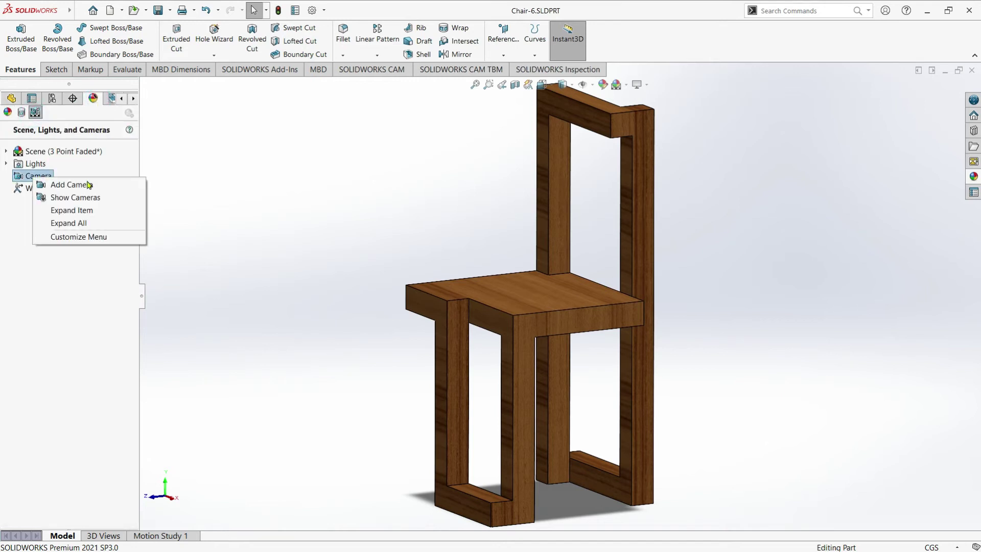
left_click(63, 185)
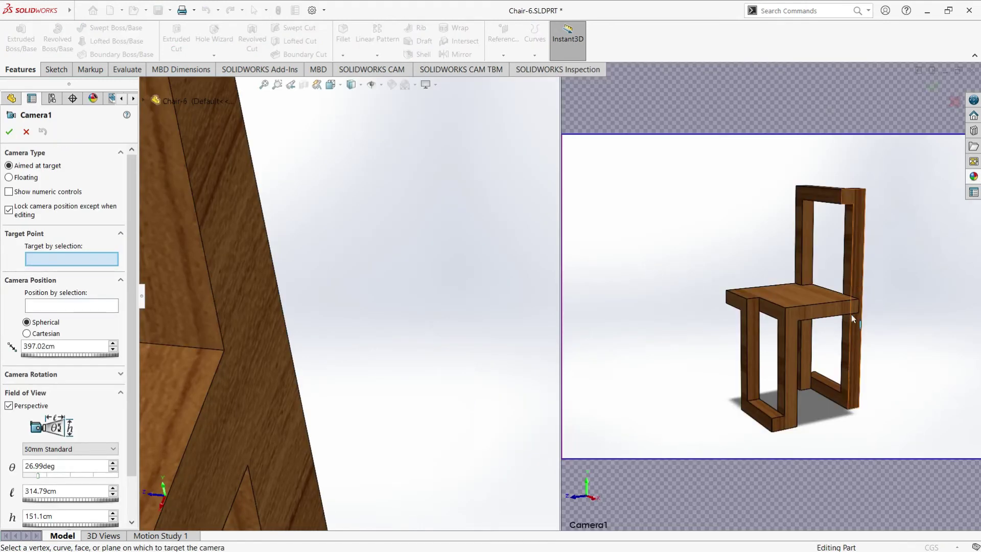
left_click(839, 310)
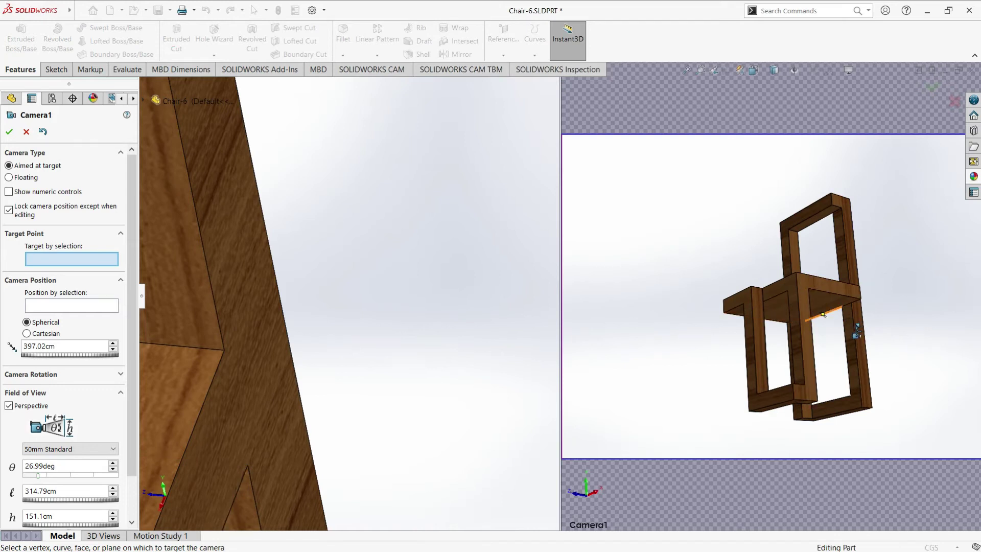
left_click_drag(858, 328, 839, 324)
mouse_move(856, 292)
left_mouse_down()
mouse_move(810, 322)
mouse_move(837, 299)
mouse_move(830, 303)
left_mouse_up()
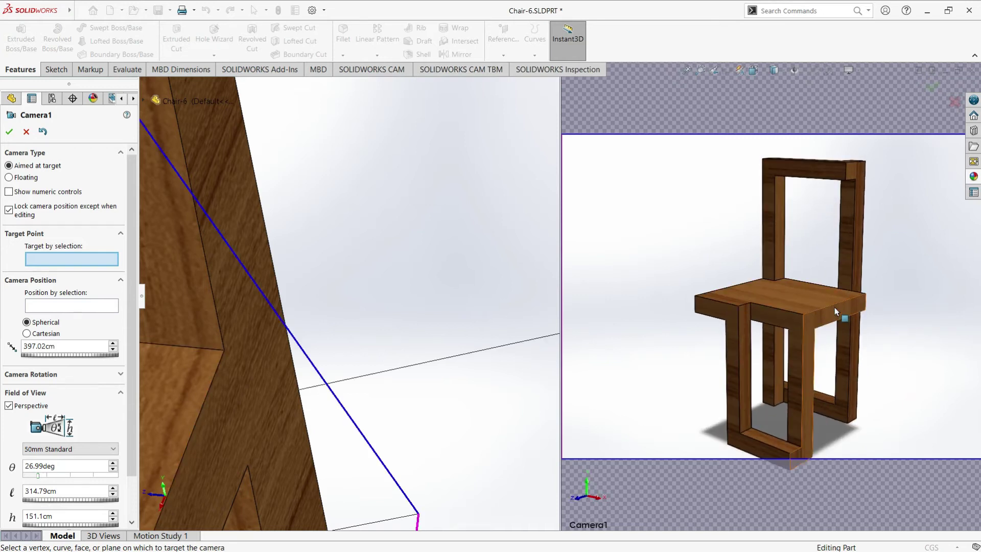
left_click_drag(831, 310, 806, 311)
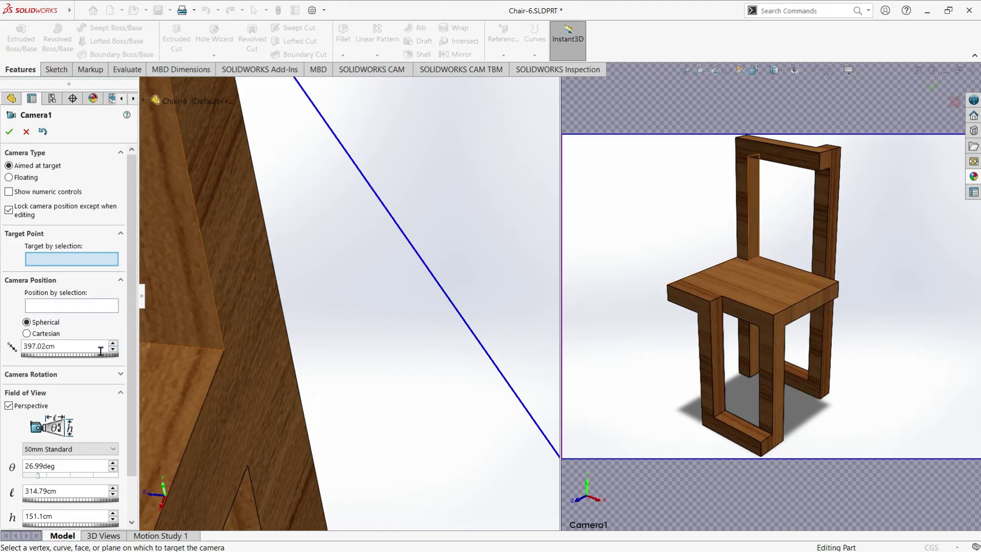
Step: Adjust Camera1's distance from the chair to about 417.02 cm
left_click_drag(93, 357, 88, 357)
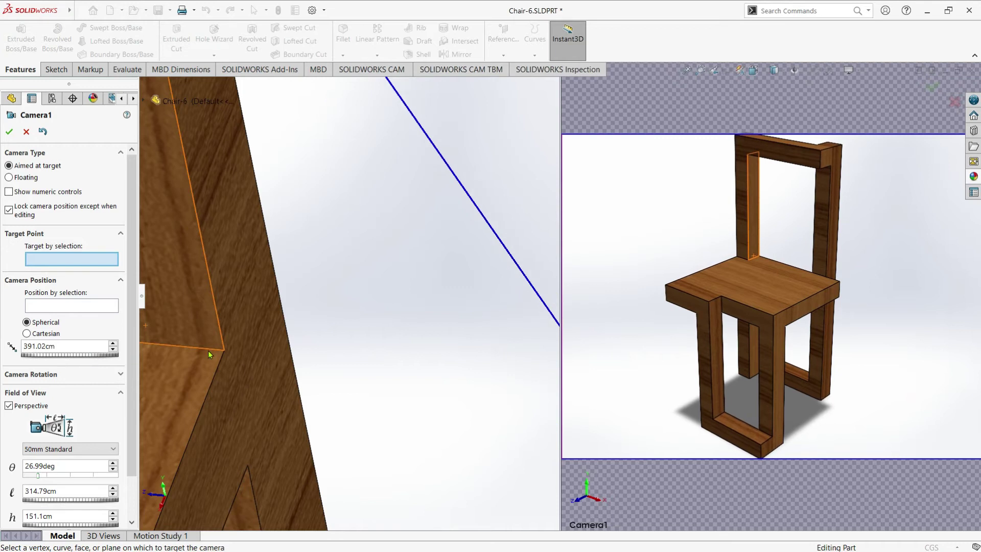
scroll(62, 345, "up", 8)
mouse_move(271, 344)
left_mouse_down()
mouse_move(2, 322)
mouse_move(748, 170)
left_mouse_up()
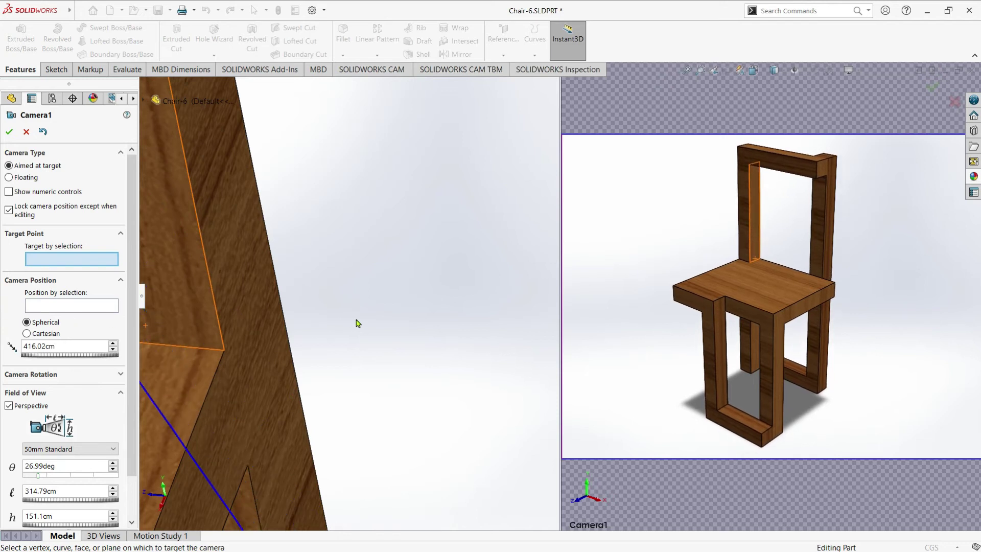
left_click_drag(768, 298, 761, 302)
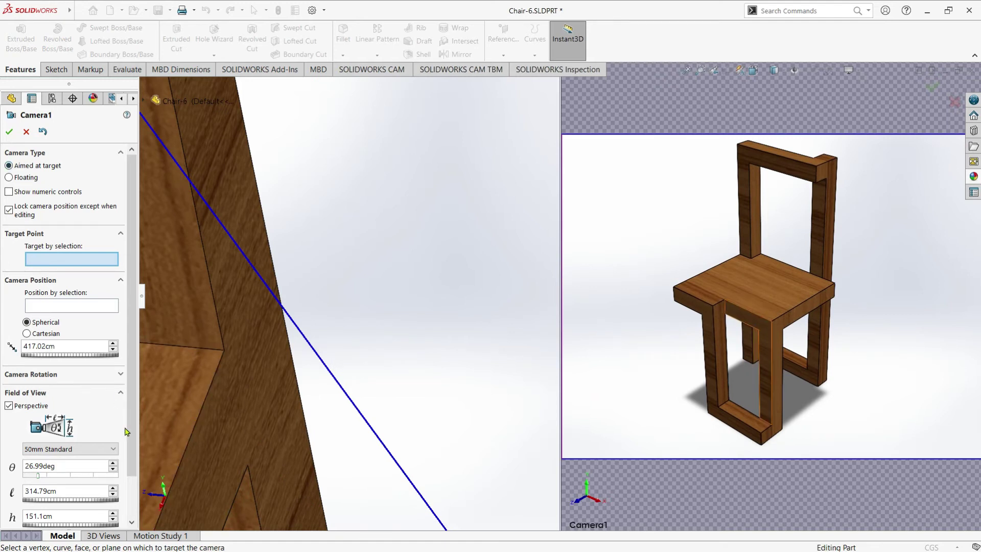
Step: Set Camera1's aspect ratio to 16:9
scroll(128, 431, "down", 2)
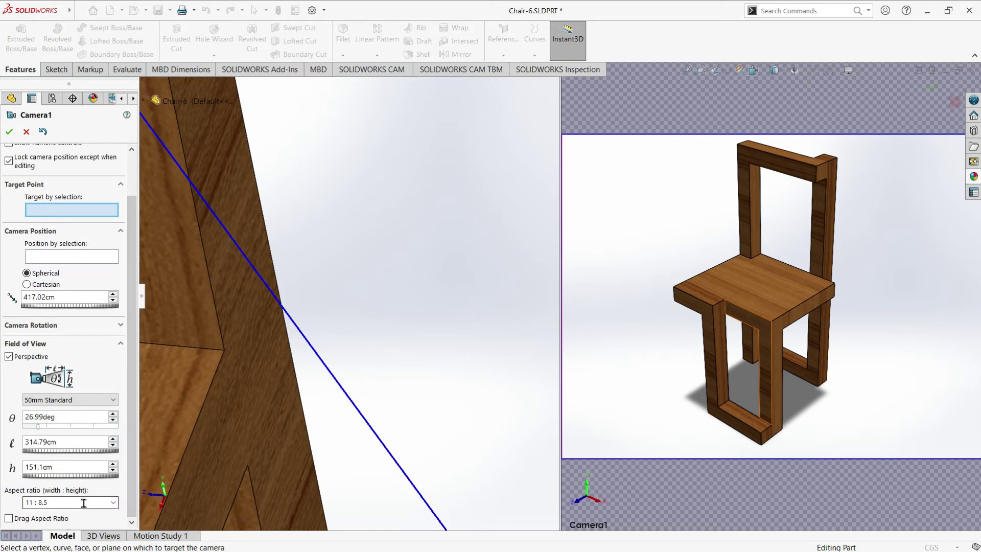
left_click(113, 503)
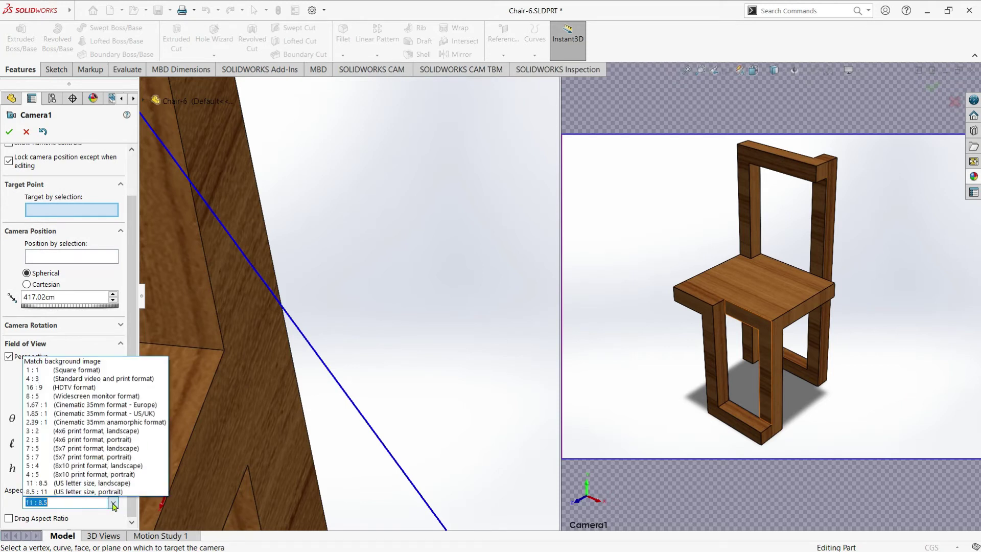
left_click(74, 387)
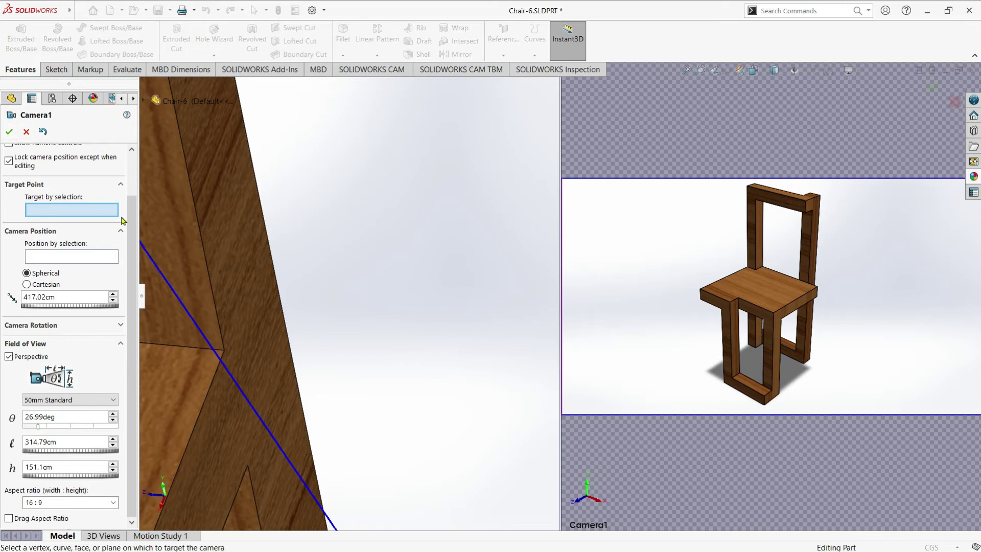
Step: Set Camera1's distance to 424.02 cm
scroll(129, 294, "up", 2)
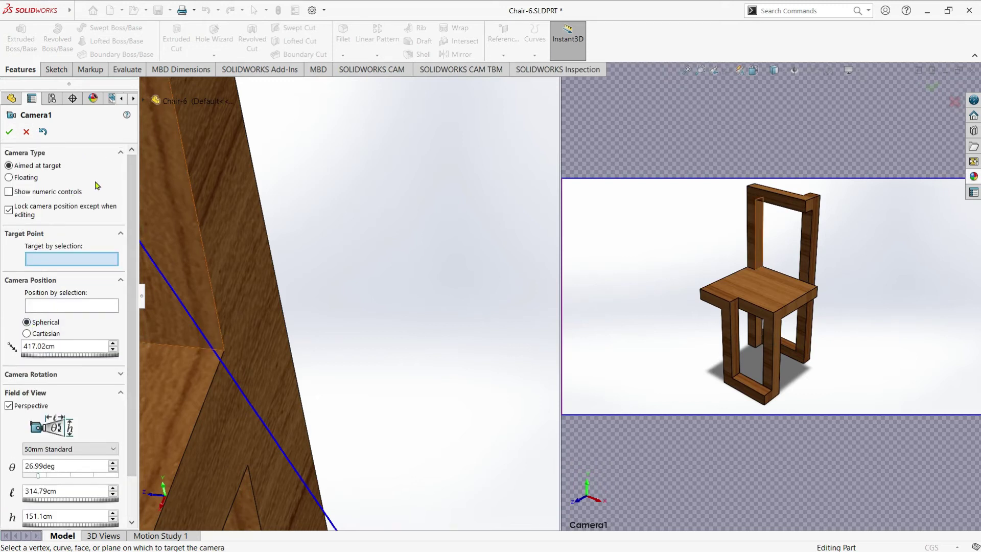
left_click(130, 235)
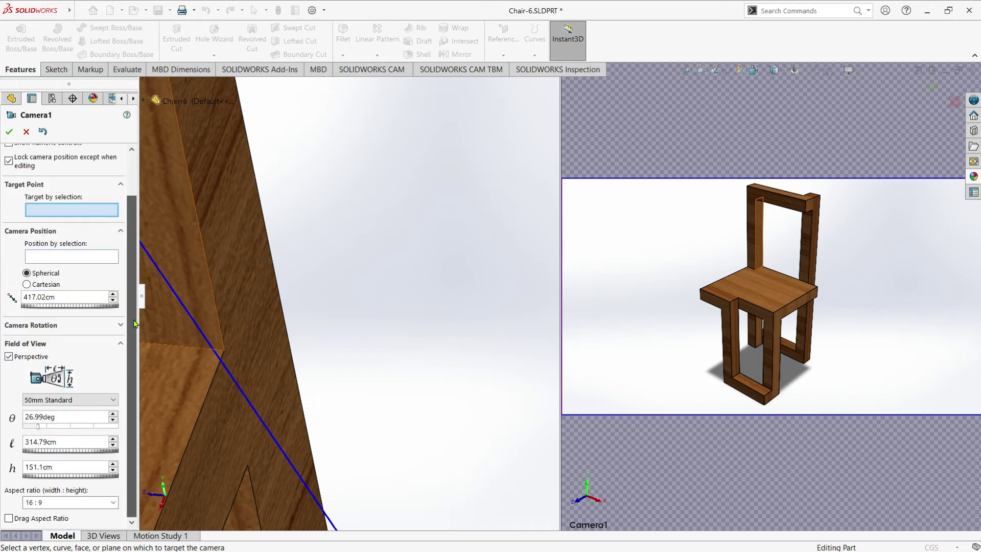
scroll(134, 322, "up", 2)
left_click(114, 350)
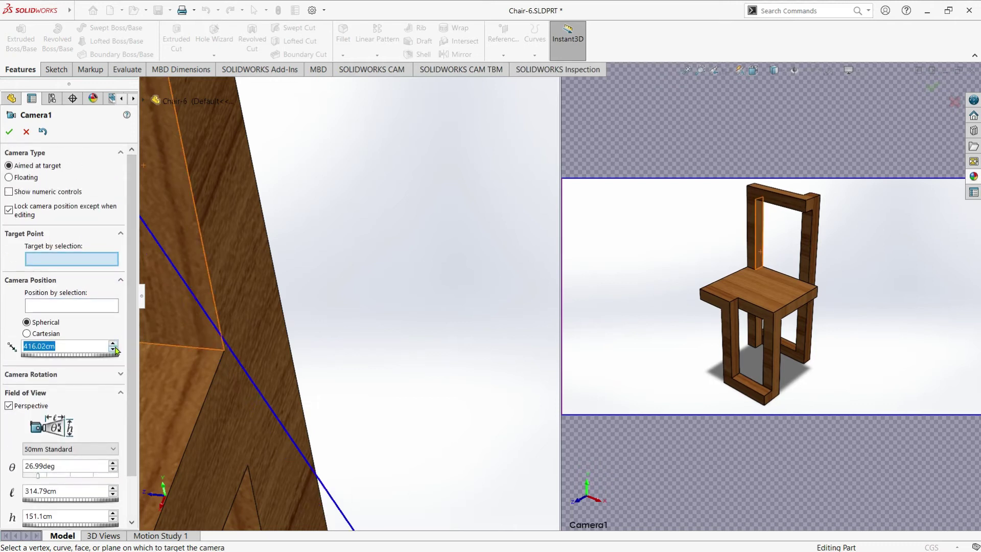
left_click(114, 343)
left_click(114, 344)
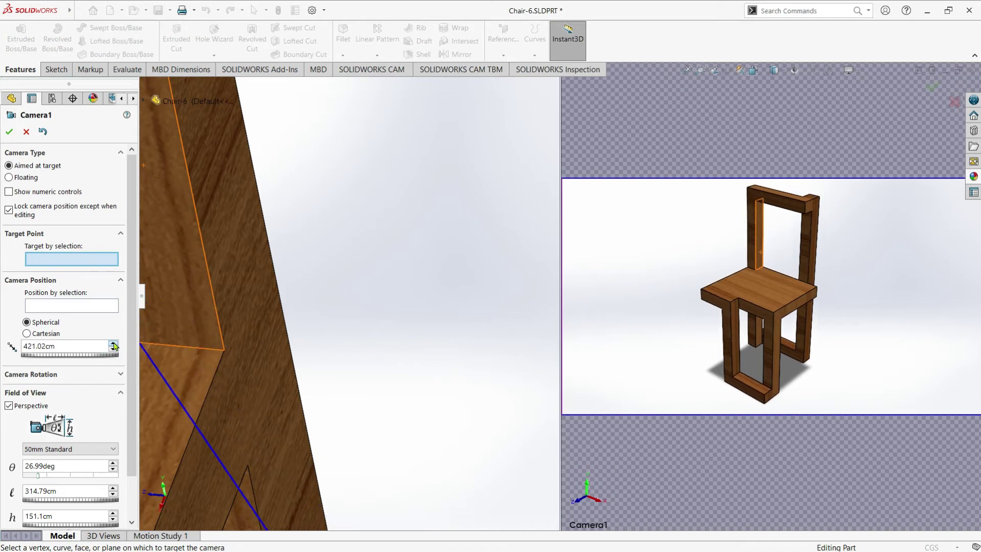
Step: Set Camera1's target by selection and accept the camera settings
left_click(66, 307)
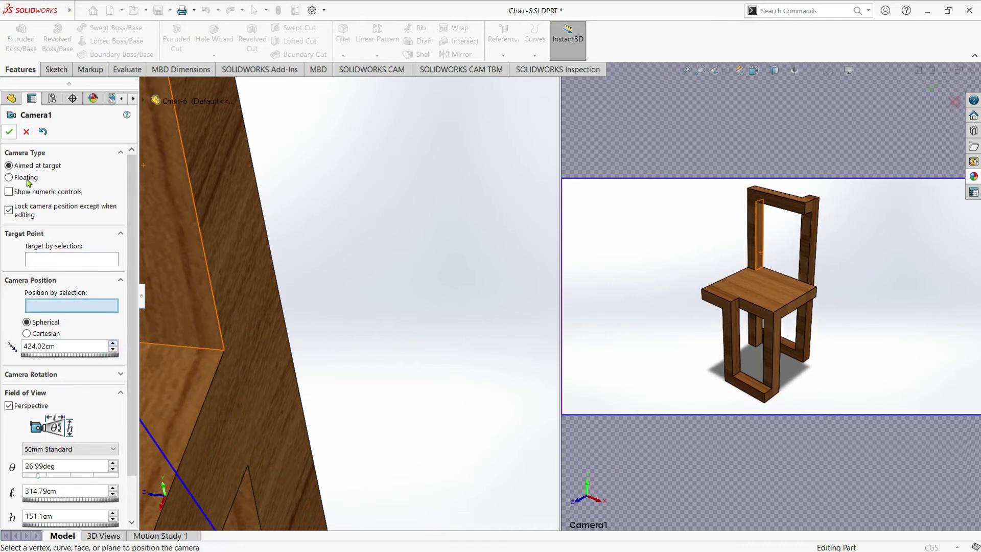
left_click(61, 257)
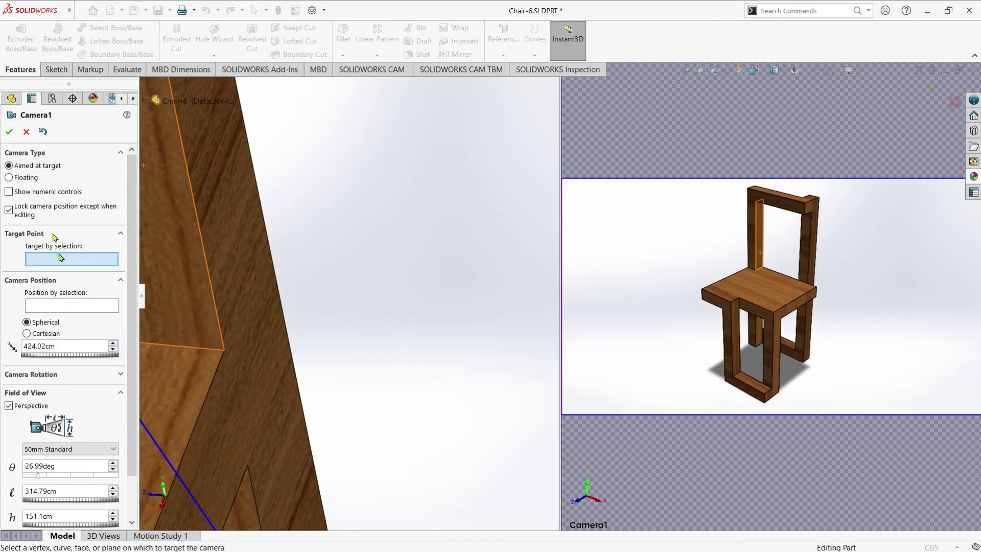
left_click(10, 133)
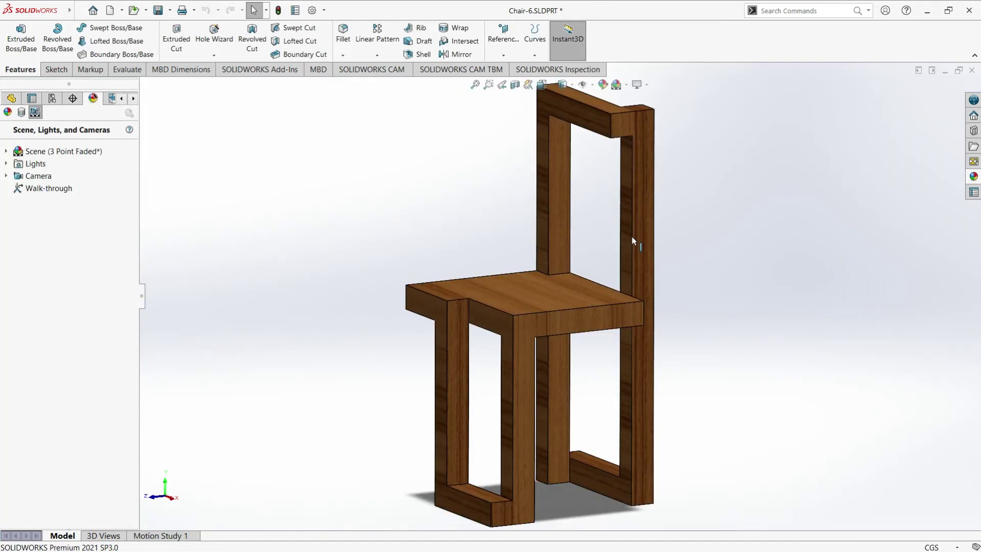
Step: Enable the PhotoView 360 add-in and show the Render Tools commands
left_click(247, 74)
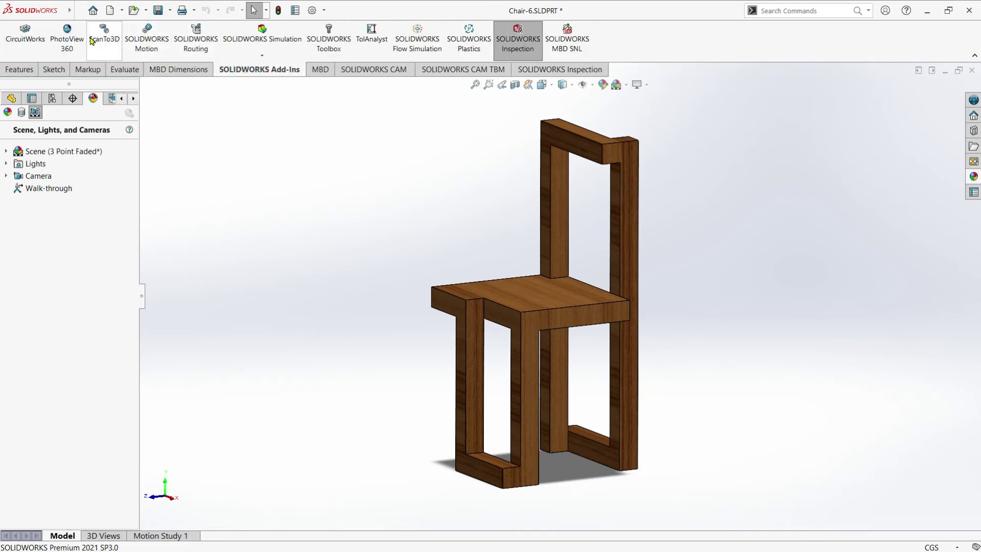
left_click(64, 32)
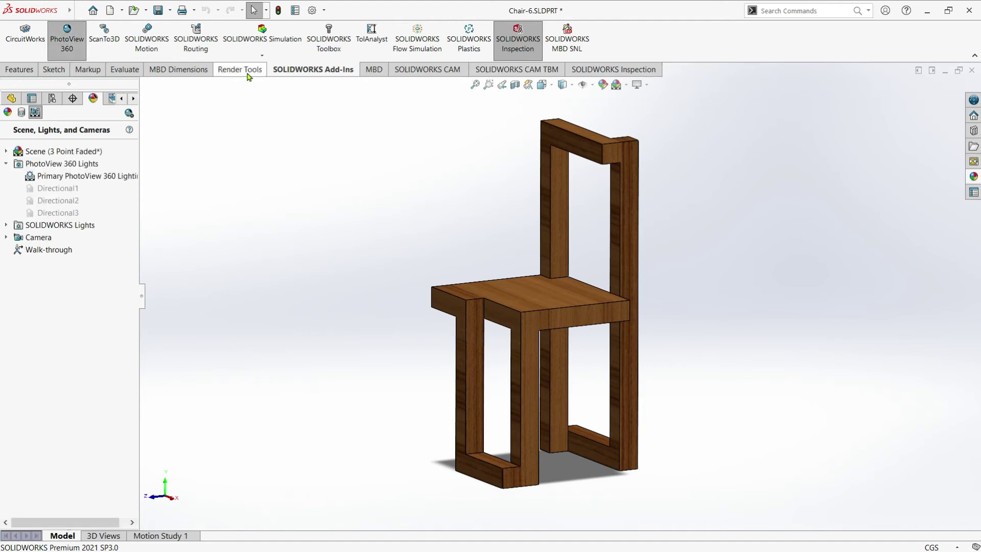
left_click(247, 70)
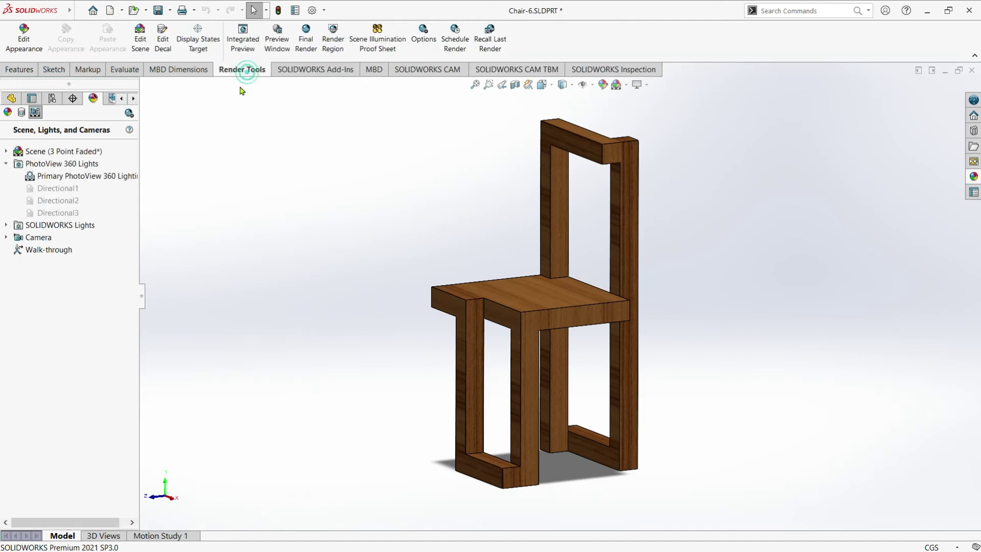
Step: Switch the viewport to Camera View through Camera1
left_click(6, 237)
right_click(42, 251)
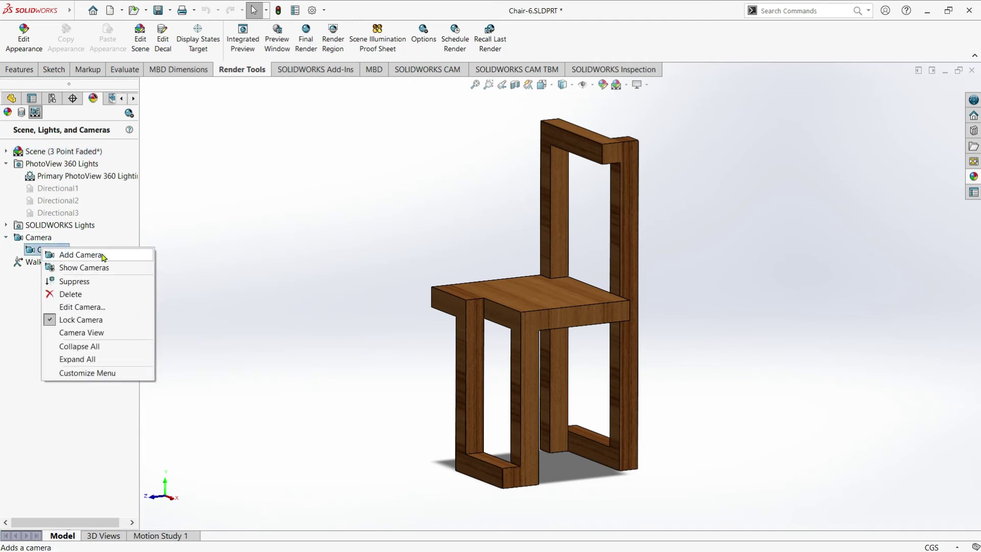
left_click(80, 268)
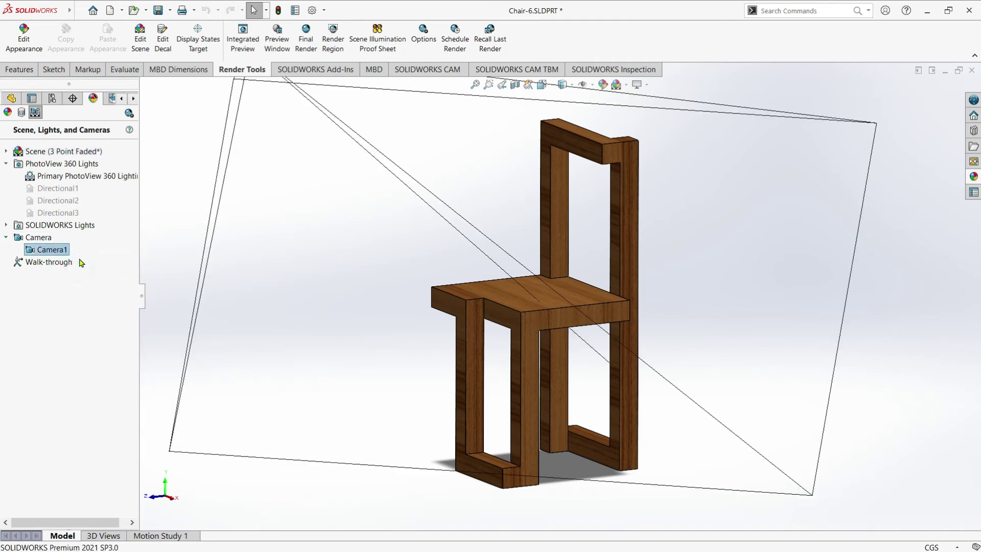
right_click(51, 252)
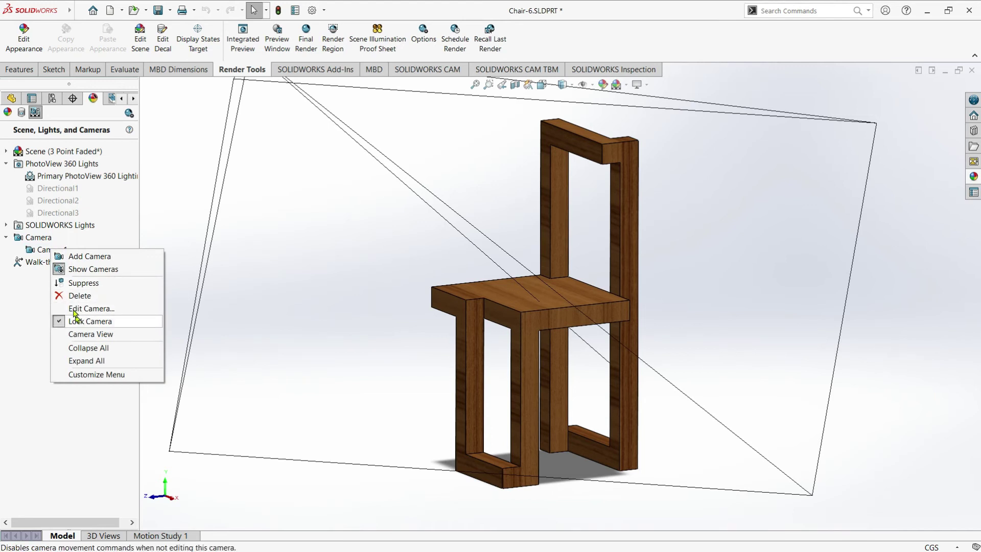
left_click(72, 270)
right_click(49, 252)
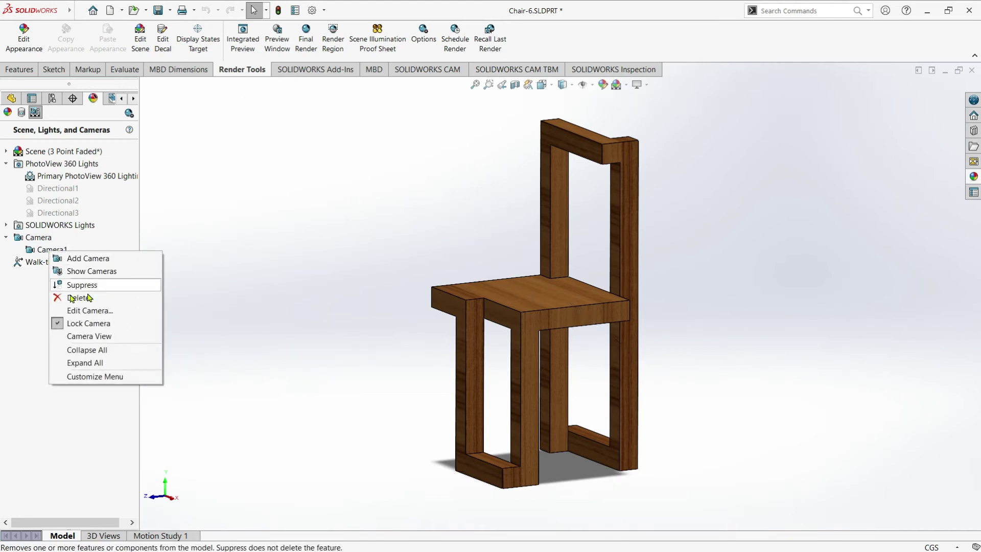
left_click(90, 336)
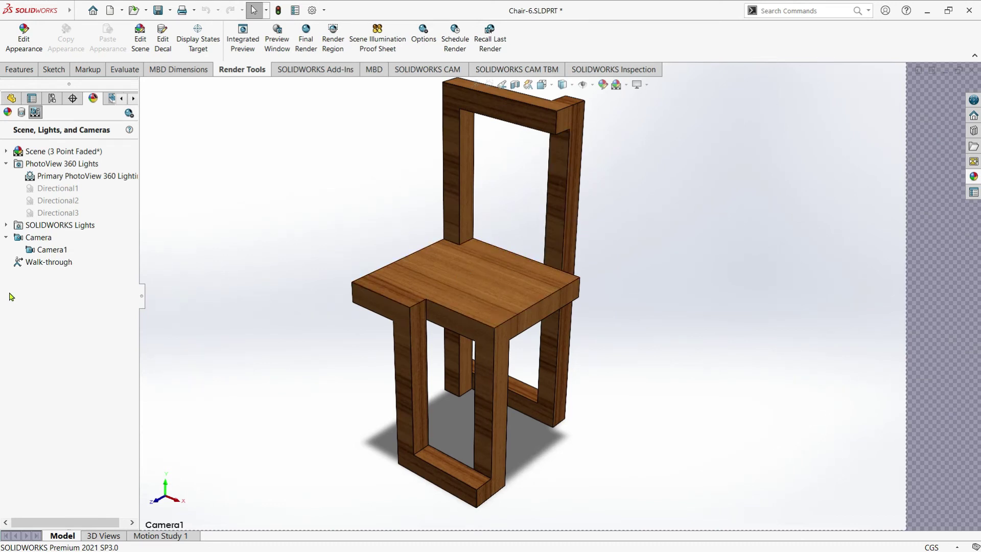
Step: Edit Camera1 to re-aim it at a slightly different angle and accept
right_click(37, 251)
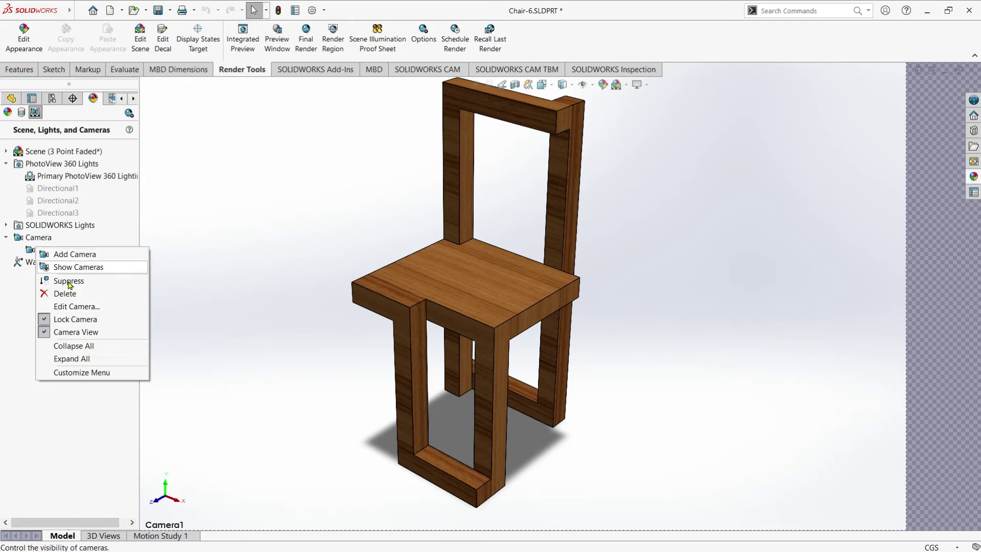
left_click(73, 306)
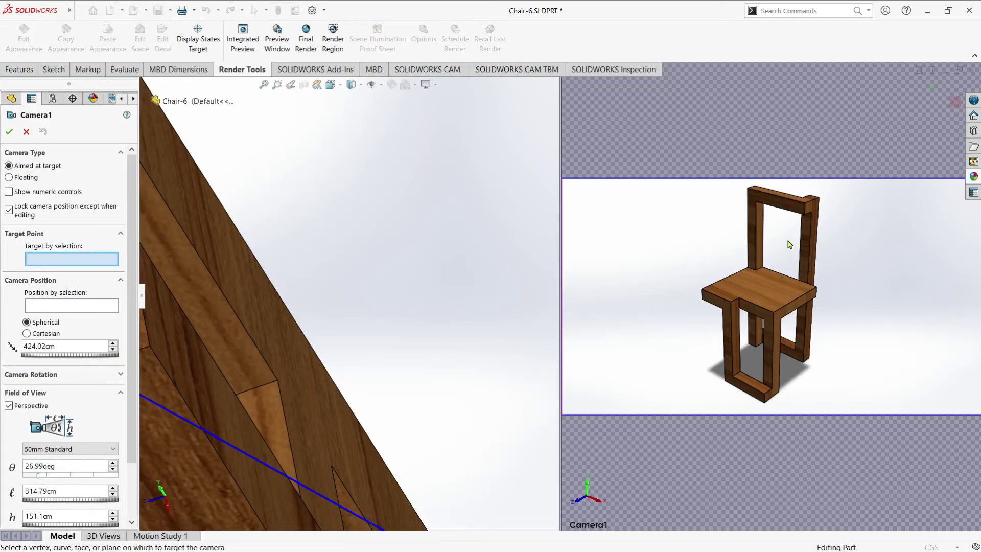
middle_click_drag(789, 245, 777, 248)
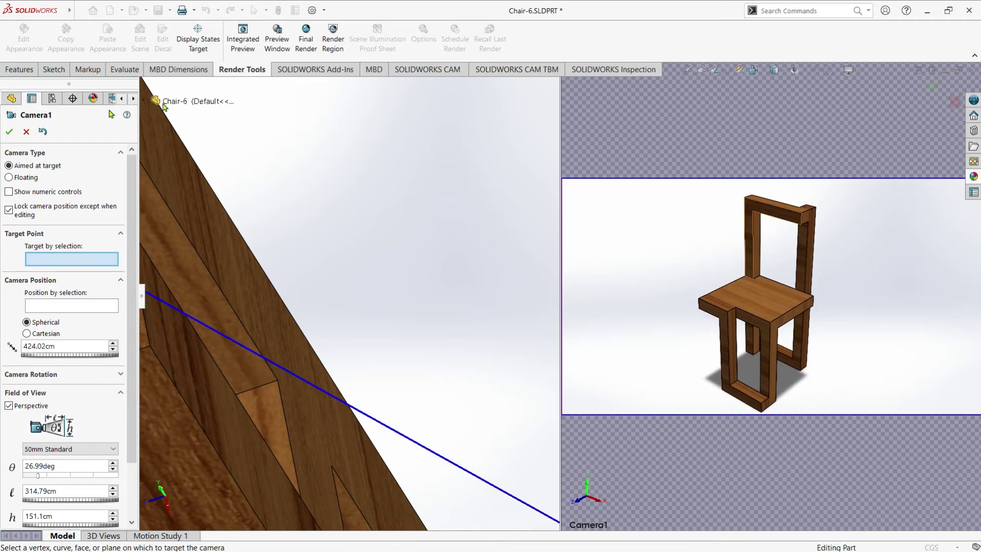
left_click(10, 132)
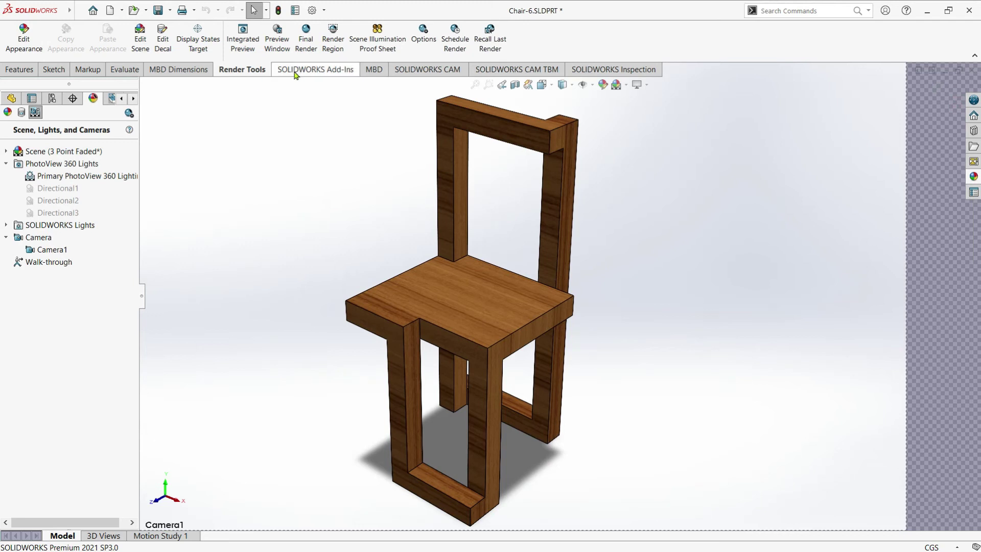
Step: Set PhotoView 360 output to JPEG, saved in the D:\My Works\New folder
left_click(126, 116)
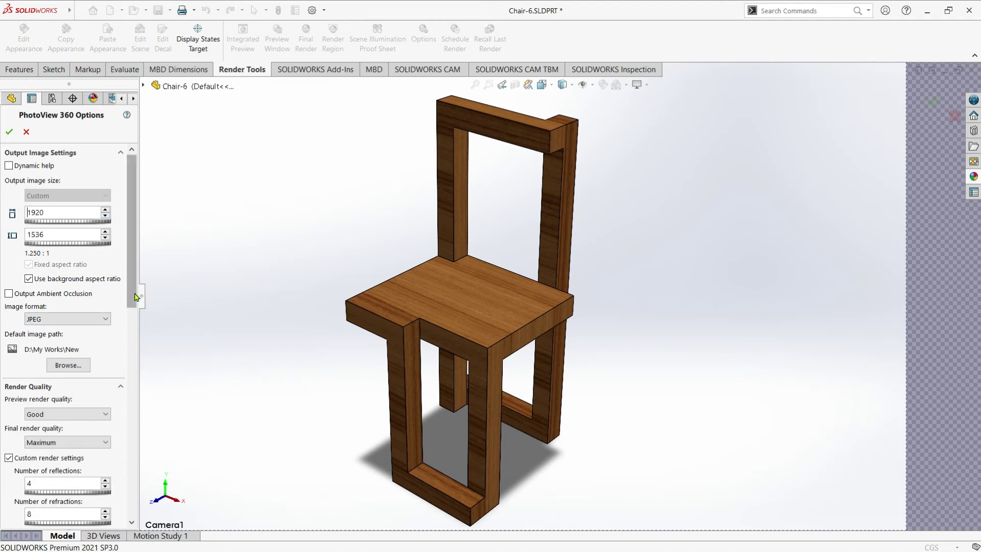
left_click(87, 324)
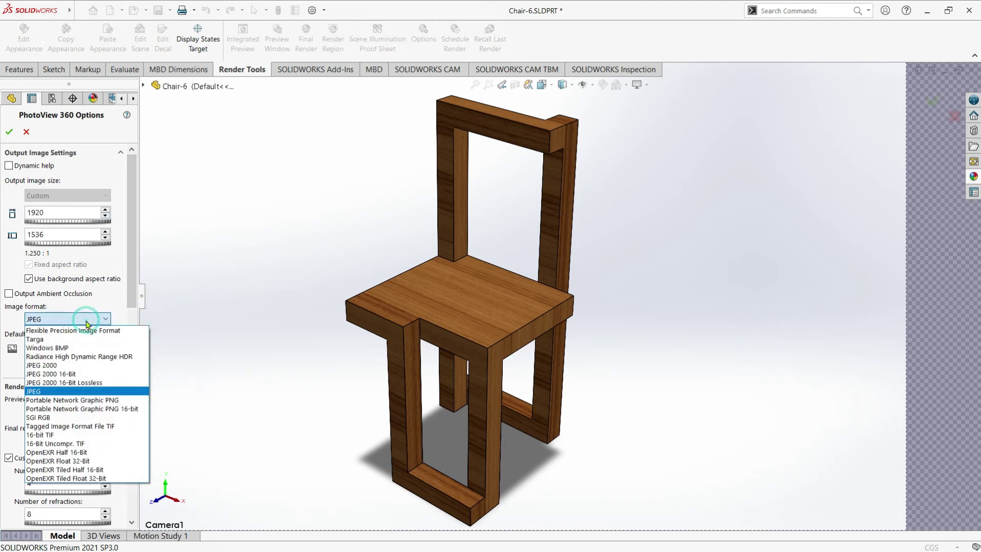
left_click(70, 393)
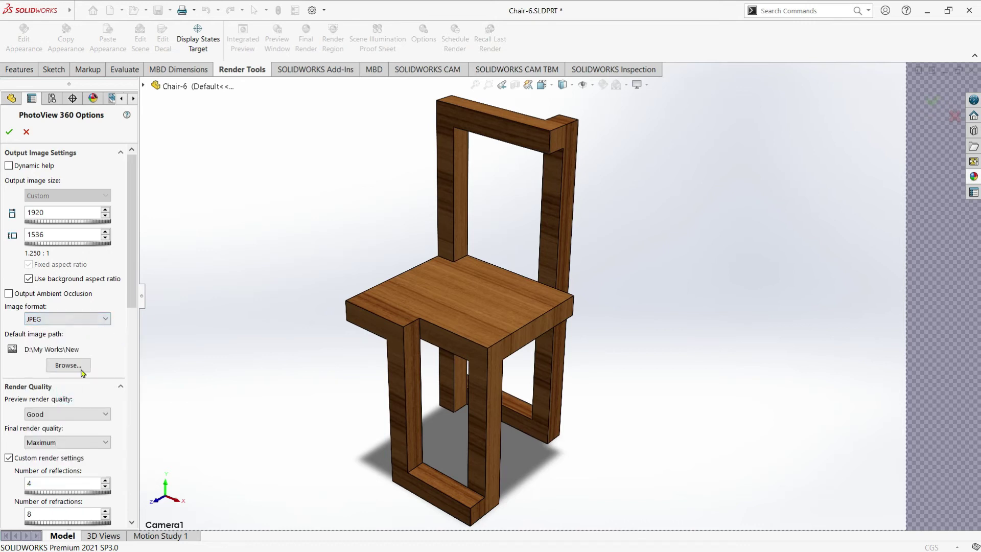
left_click(76, 365)
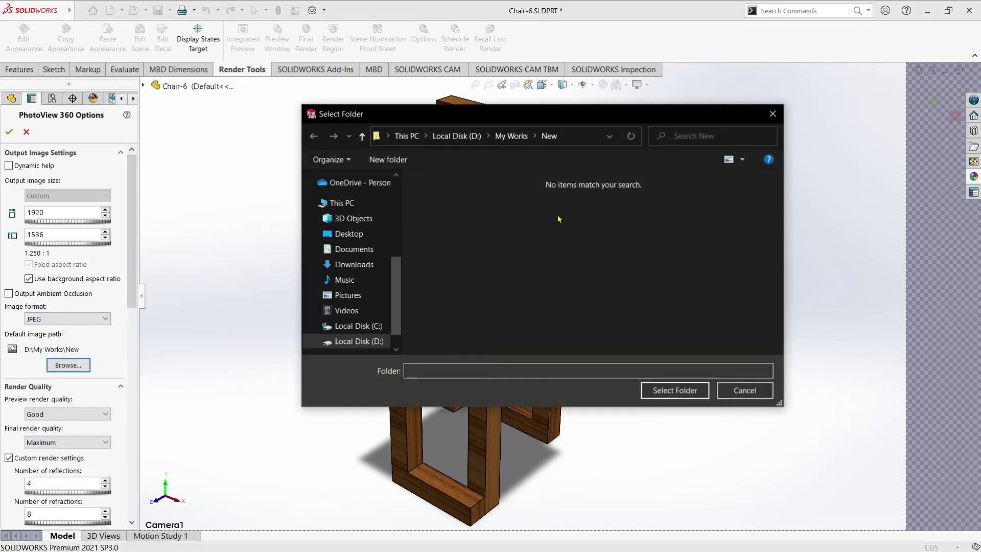
left_click(669, 390)
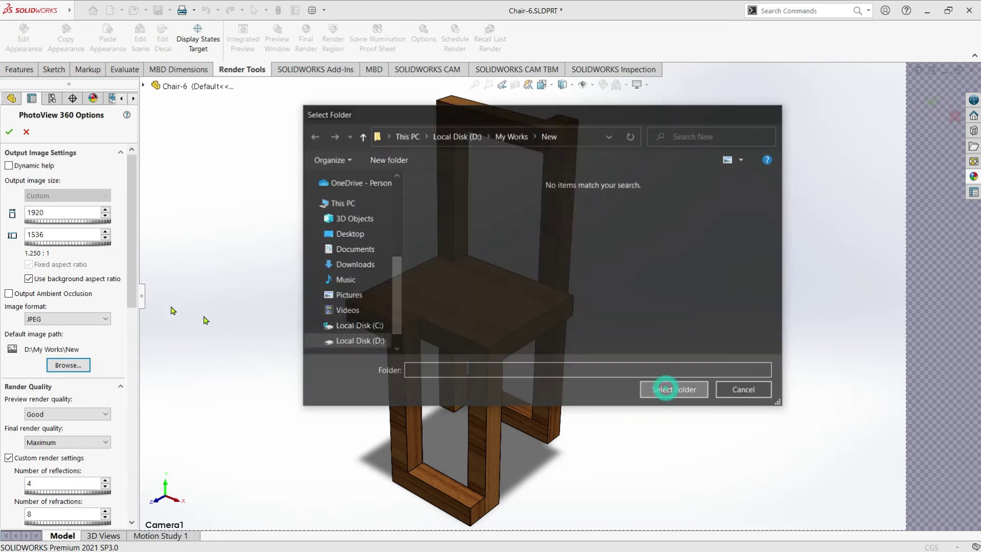
Step: Set render reflections to 6 and refractions to 9, then accept the options
left_click_drag(134, 289, 119, 371)
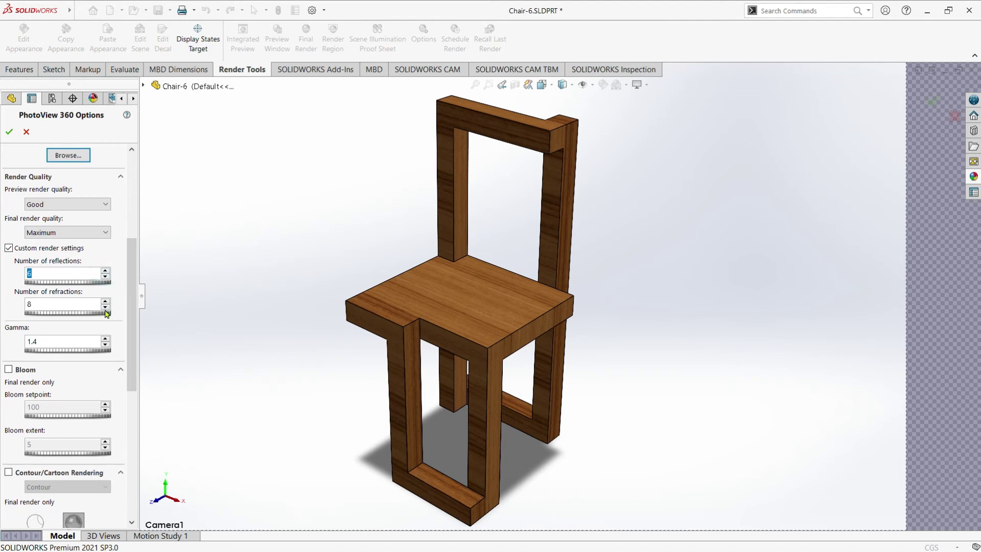
left_click(105, 304)
mouse_move(133, 352)
left_mouse_down()
mouse_move(137, 407)
mouse_move(135, 207)
left_mouse_up()
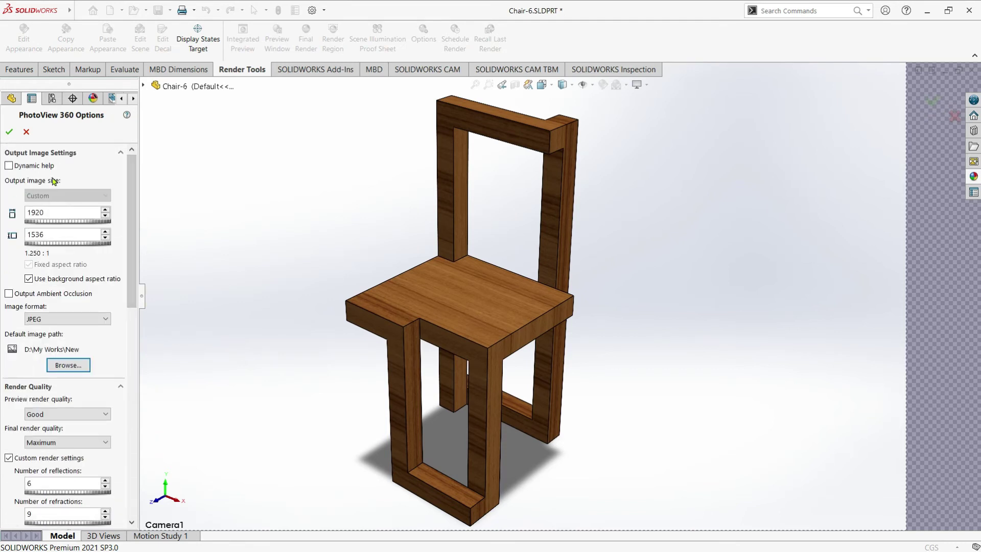
scroll(131, 244, "down", 5)
scroll(131, 245, "up", 5)
left_click(9, 133)
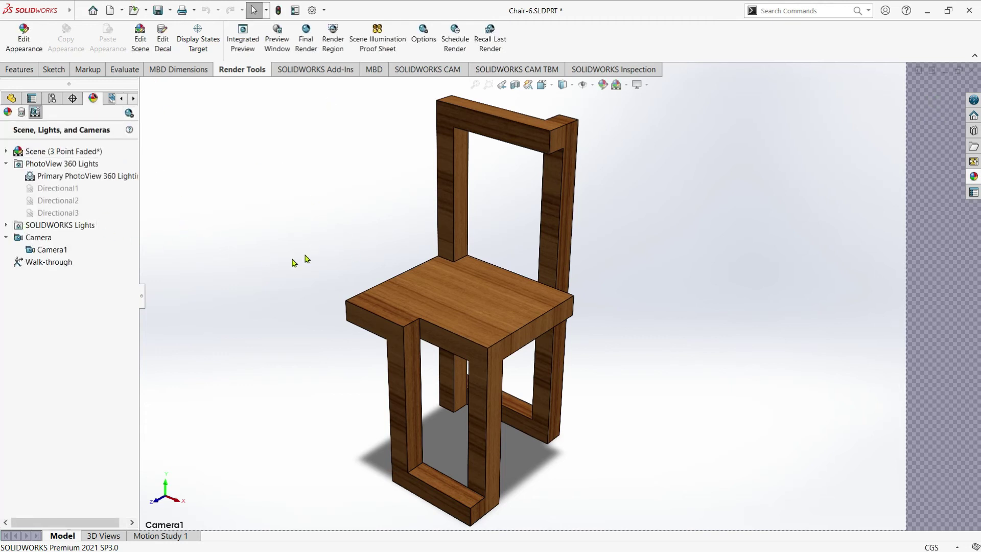
Step: Launch the PhotoView 360 final render of the teak chair through Camera1
right_click(56, 255)
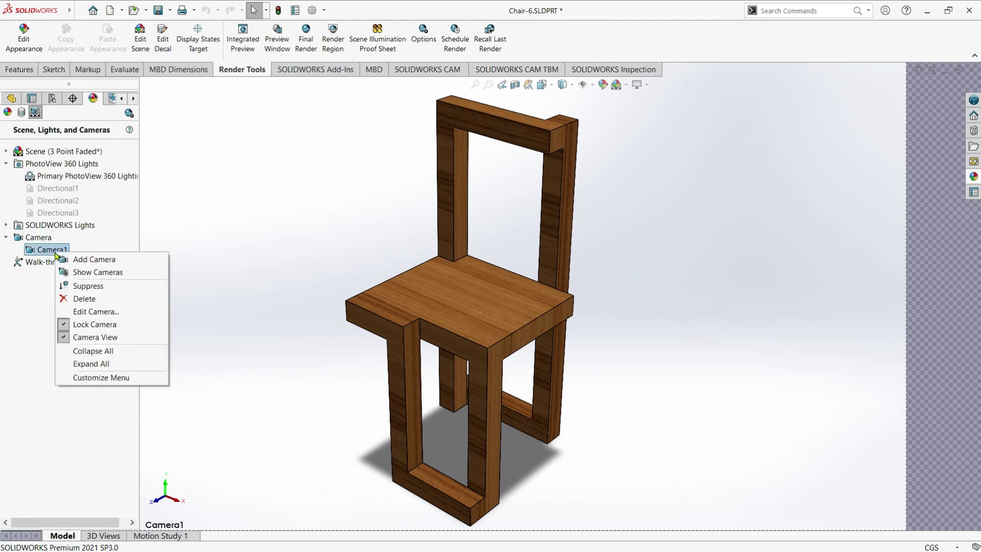
left_click(271, 204)
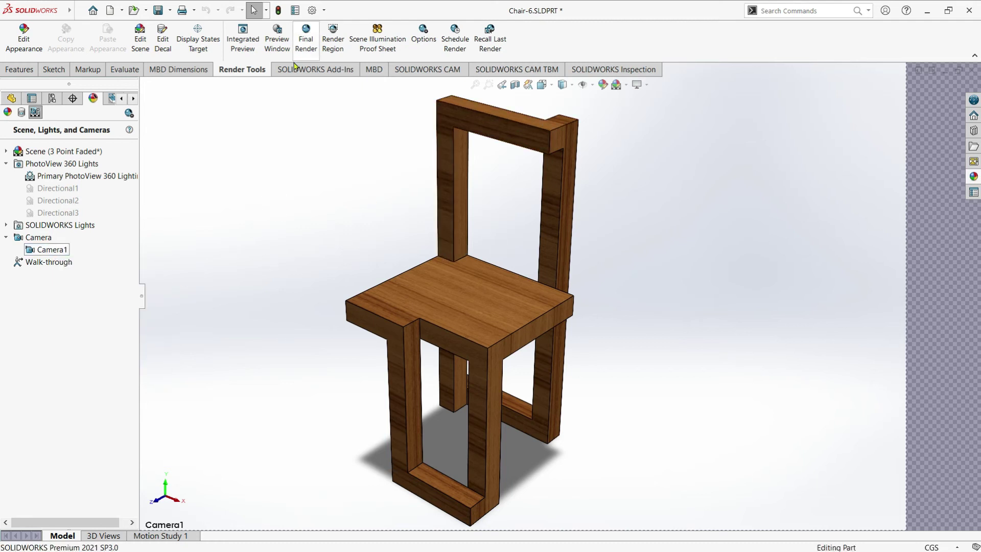
left_click(310, 34)
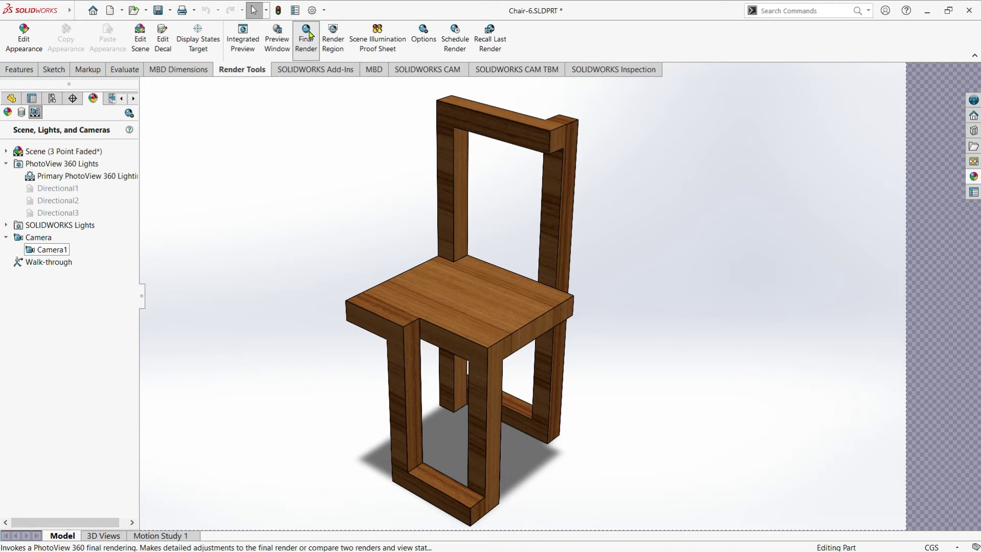
left_click(306, 31)
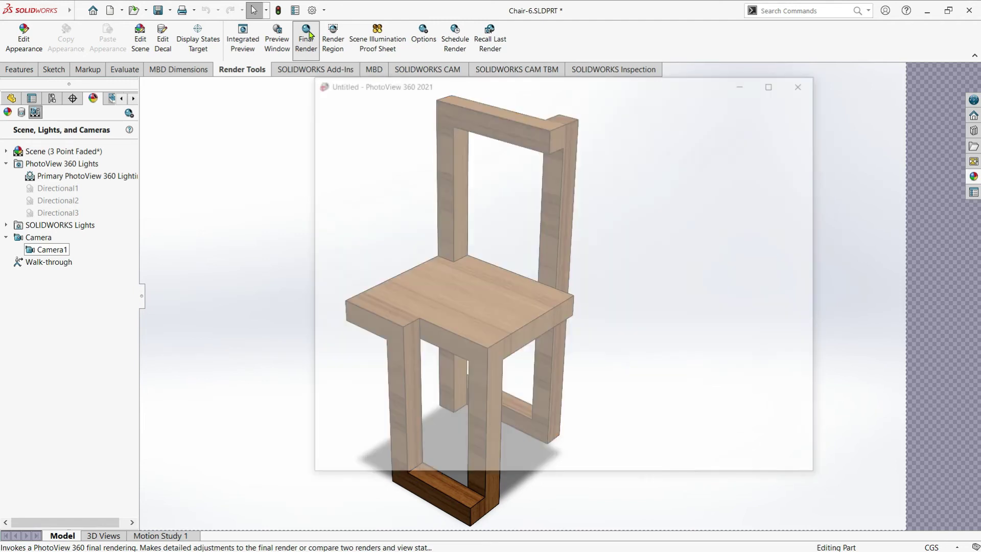
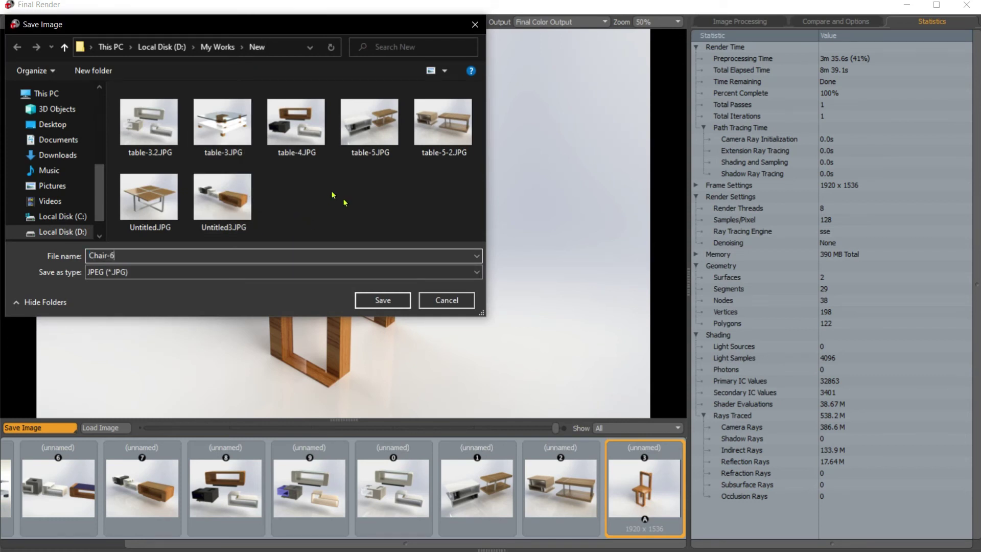
Step: Save the render as Chair-6.JPG, then open the saved file in a photo viewer
left_click(387, 300)
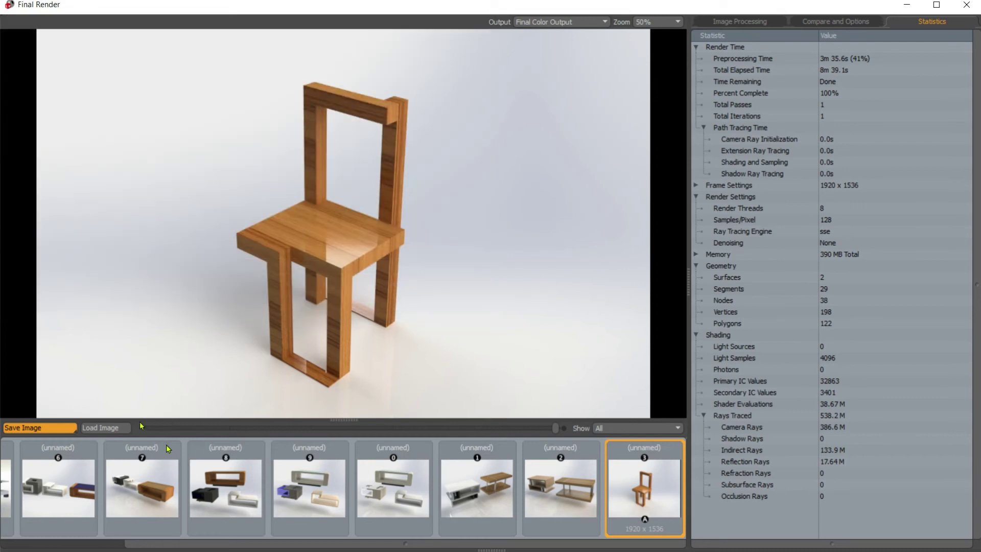
left_click(40, 428)
left_click(151, 106)
right_click(148, 102)
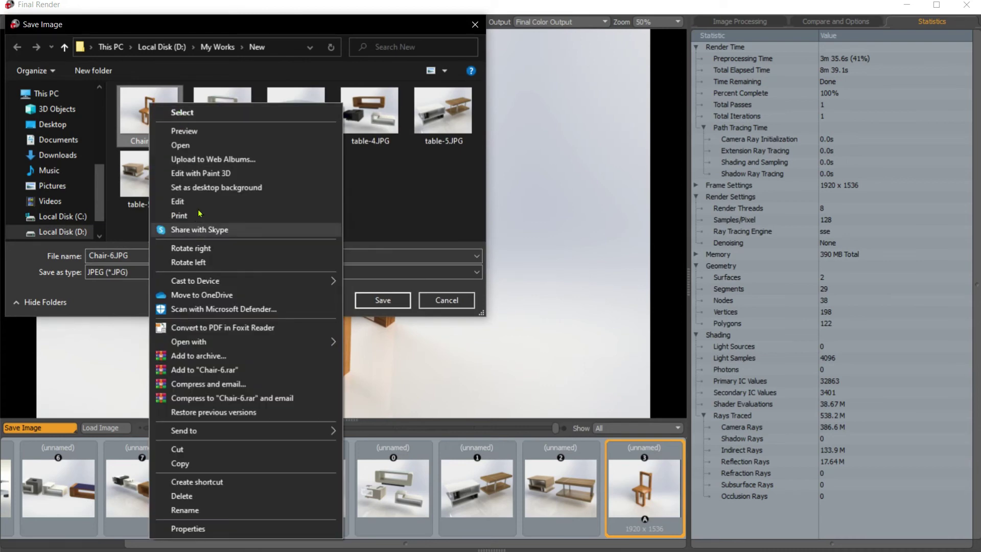
left_click(184, 130)
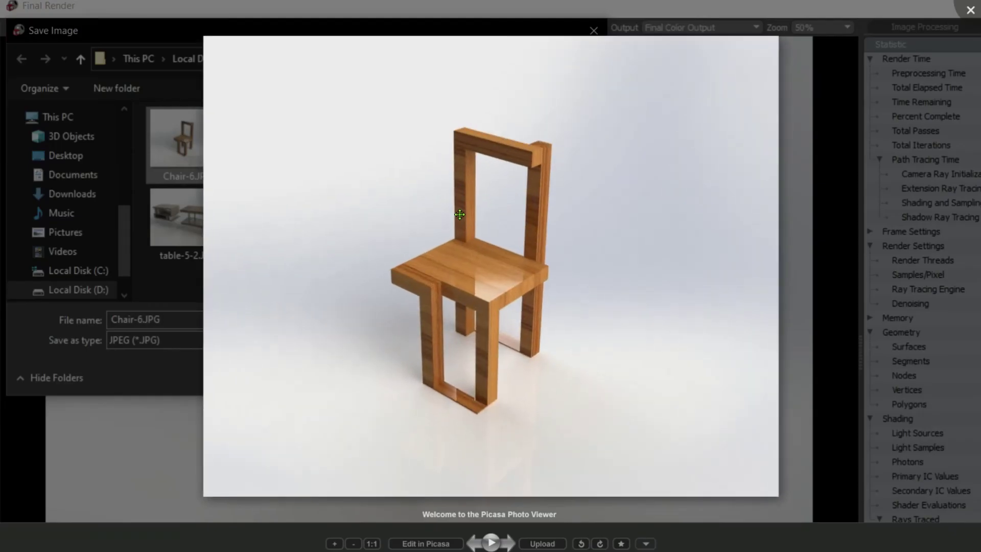
Step: Zoom and pan around the 1920 x 1536 Chair-6.JPG in Picasa, then close it
scroll(459, 215, "down", 2)
scroll(481, 225, "down", 1)
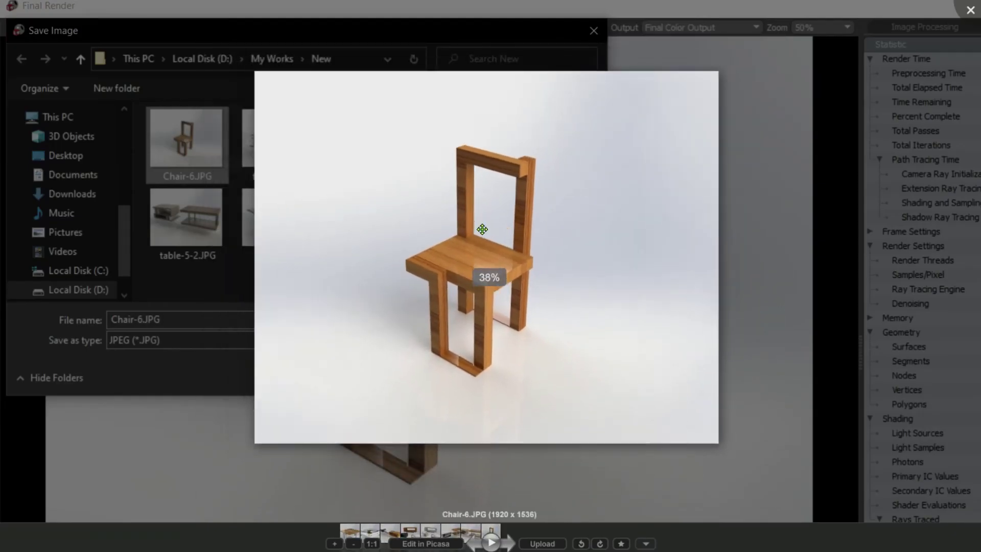
scroll(482, 229, "up", 1)
scroll(482, 229, "up", 1)
scroll(481, 230, "up", 1)
scroll(482, 229, "up", 1)
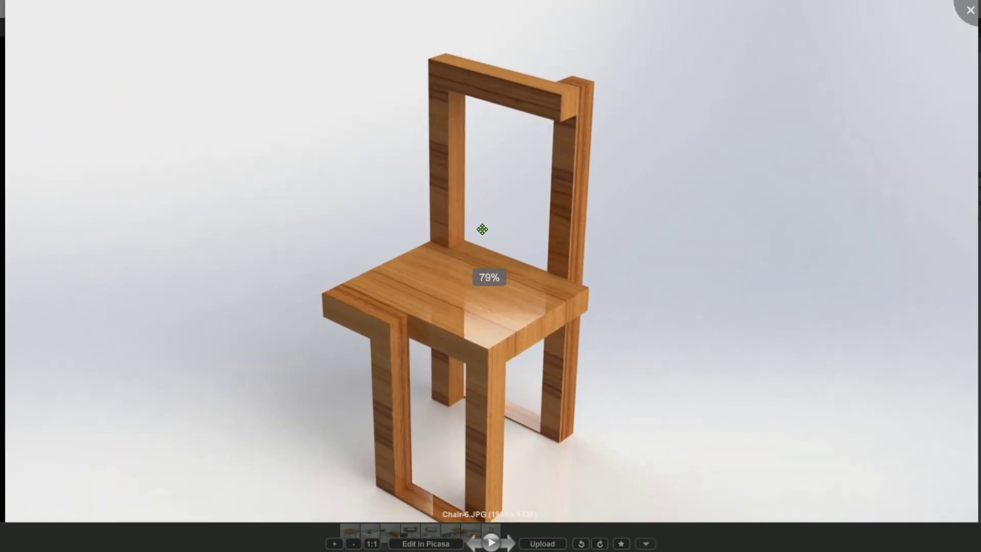
left_click_drag(495, 245, 494, 231)
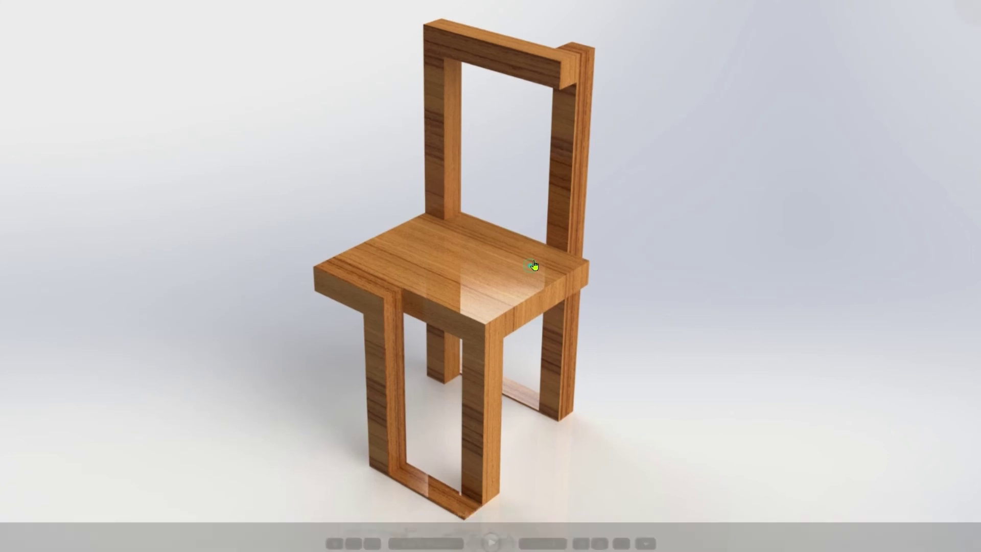
left_click_drag(533, 265, 542, 254)
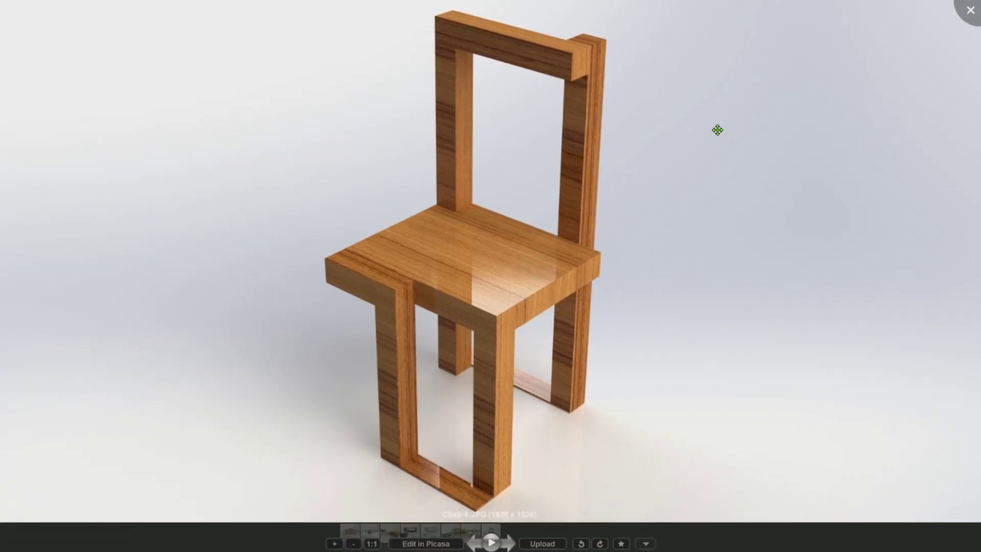
left_click(969, 10)
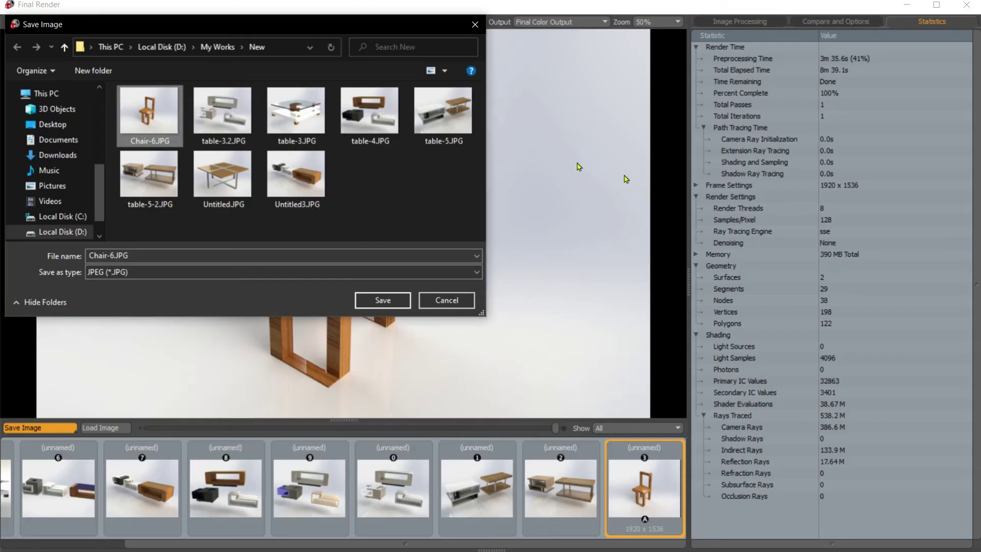
Step: Cancel the Save Image dialog and close the Final Render and Preview windows
left_click(475, 24)
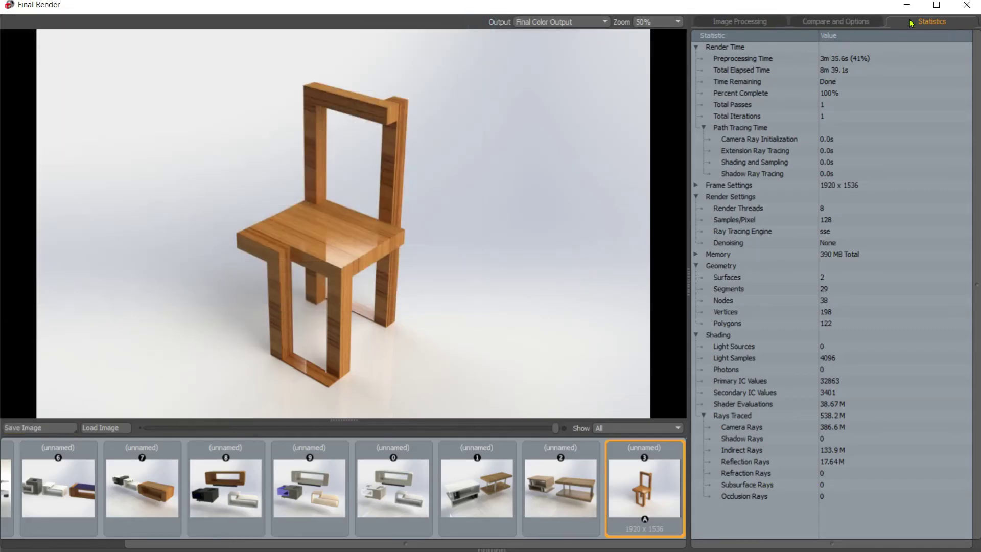
left_click(965, 4)
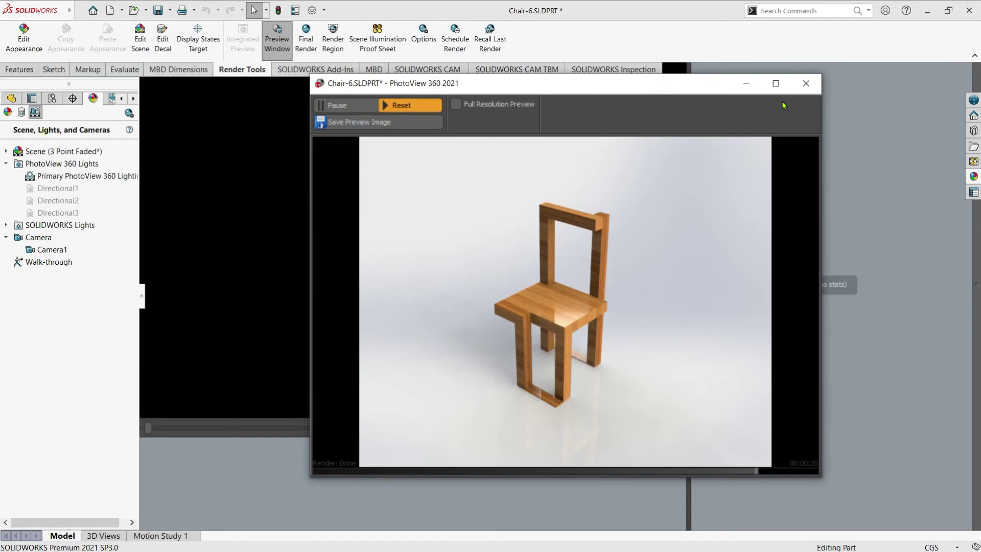
left_click(805, 83)
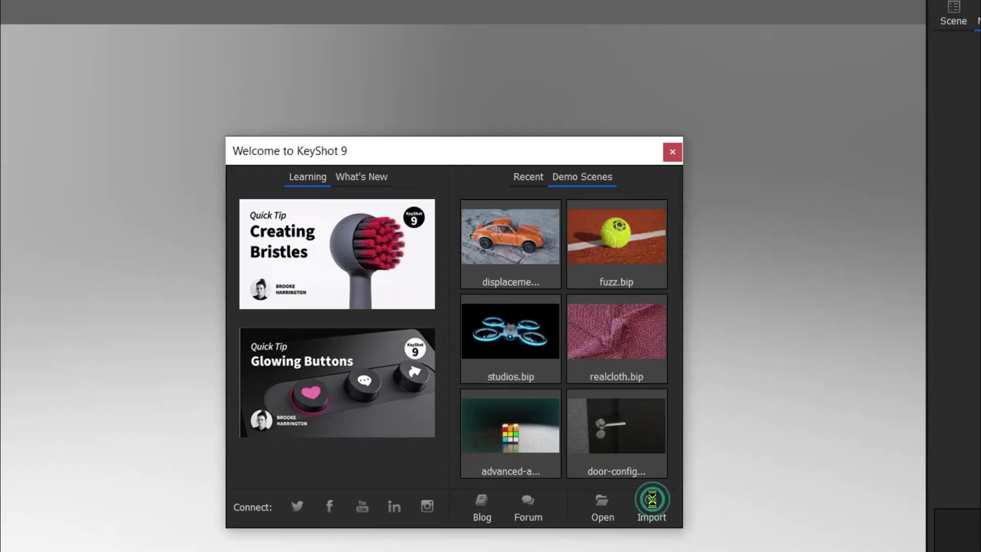
Step: Import Chair-6.SLDPRT from the Desk_Chairs folder and tumble the view around it
left_click(652, 517)
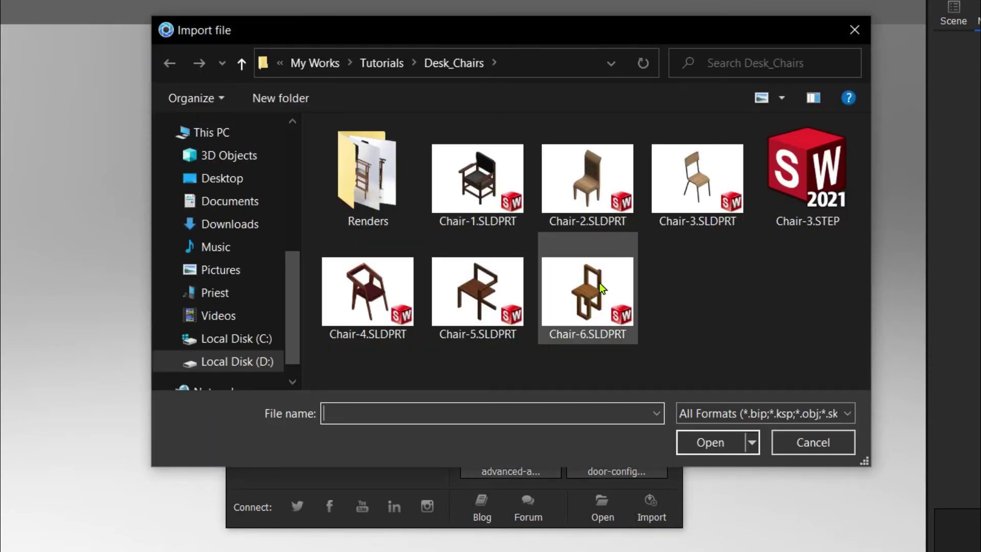
double_click(602, 288)
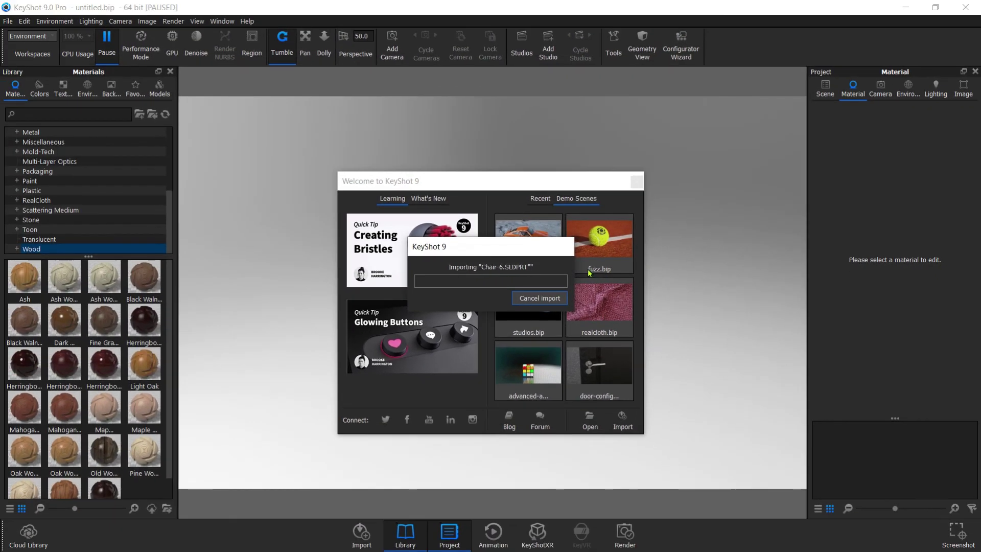
mouse_move(579, 346)
left_mouse_down()
mouse_move(477, 340)
mouse_move(382, 348)
mouse_move(464, 345)
mouse_move(514, 397)
mouse_move(546, 400)
mouse_move(521, 375)
mouse_move(499, 371)
mouse_move(508, 357)
left_mouse_up()
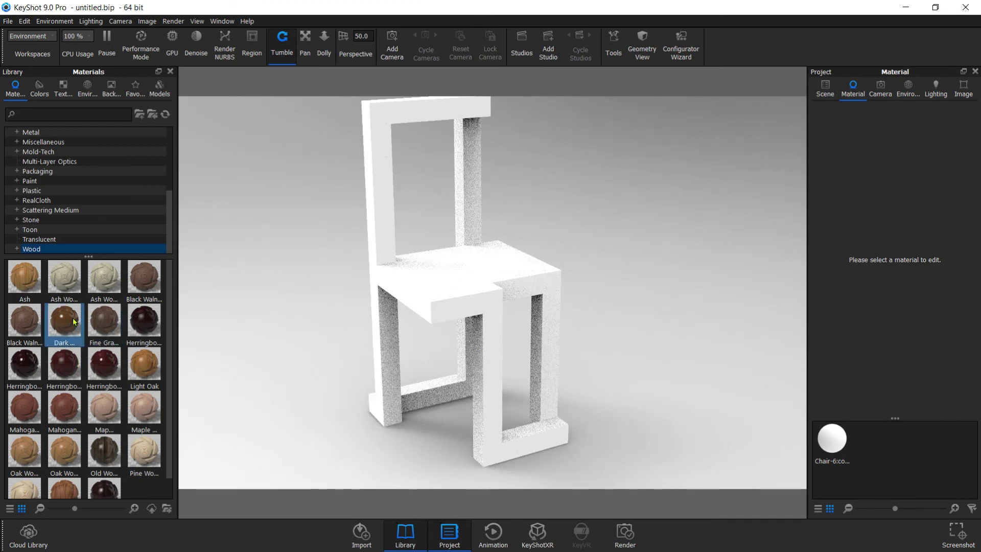
Step: Show the Wood materials category and rotate the chair view
scroll(61, 205, "up", 4)
left_click(49, 161)
scroll(46, 204, "down", 3)
scroll(46, 215, "down", 1)
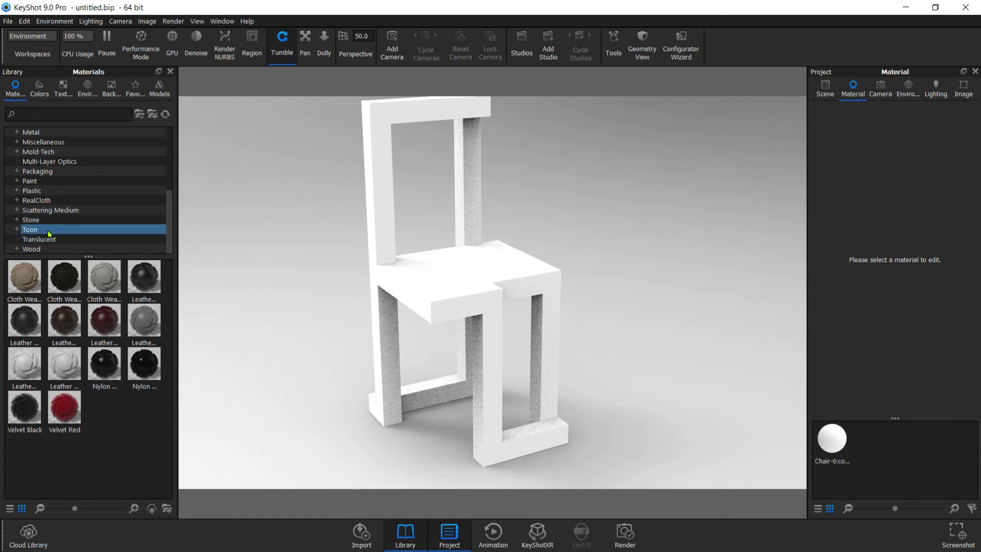
left_click(46, 249)
mouse_move(402, 277)
left_mouse_down()
mouse_move(623, 248)
mouse_move(584, 280)
mouse_move(451, 321)
mouse_move(574, 305)
mouse_move(475, 335)
mouse_move(588, 340)
mouse_move(633, 376)
mouse_move(335, 343)
mouse_move(249, 348)
mouse_move(239, 359)
left_mouse_up()
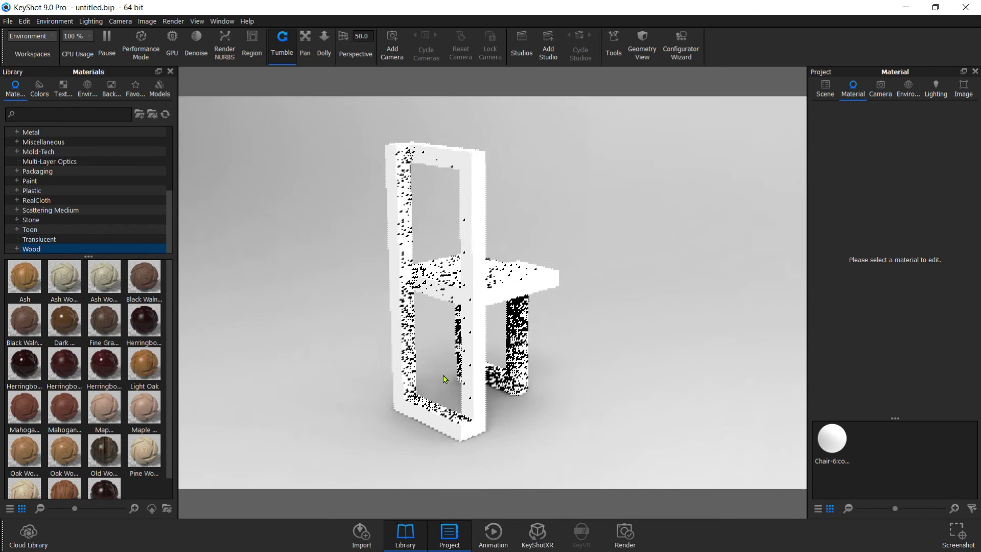
left_click_drag(470, 382, 458, 382)
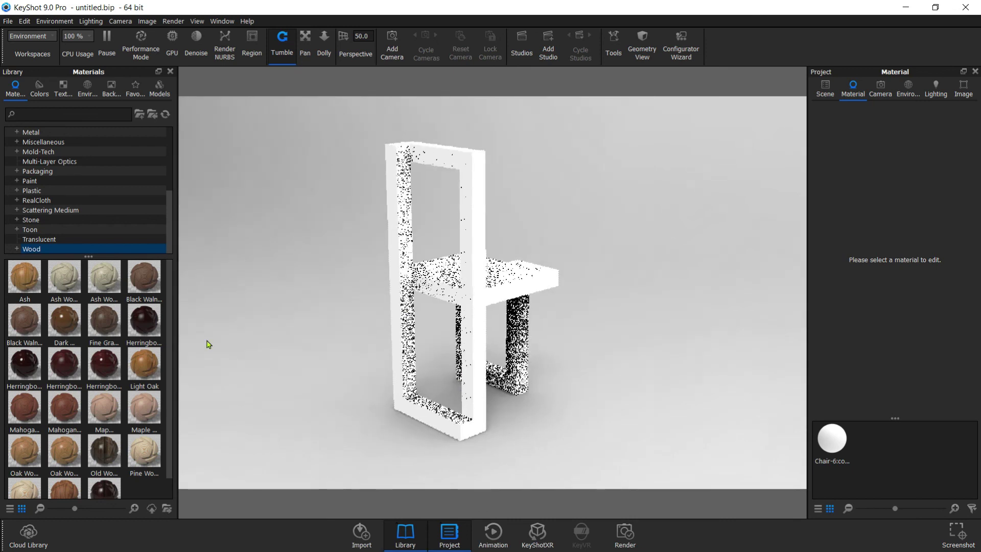
Step: Preview wood swatches such as Ash, then apply Dark Stained wood to the chair
left_click(30, 275)
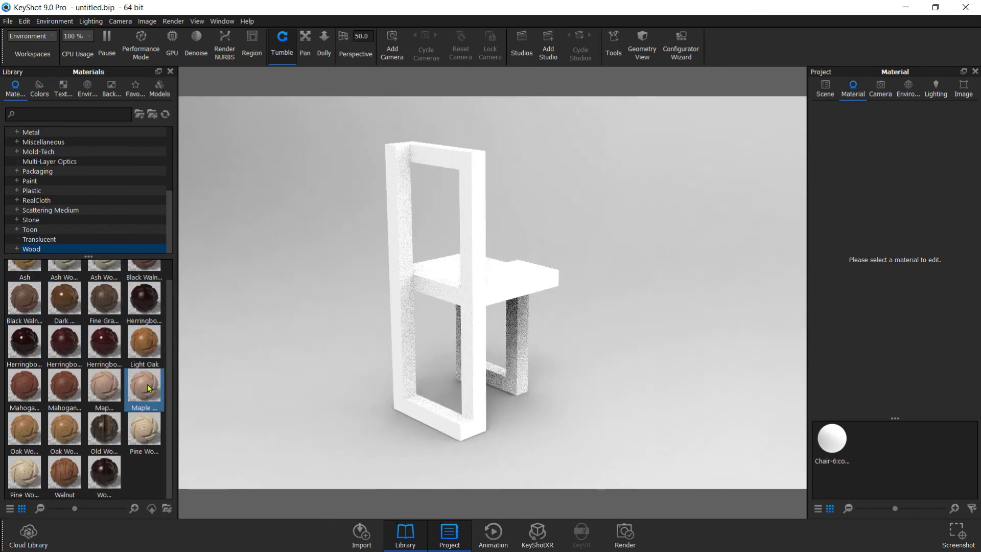
left_click(65, 279)
scroll(108, 334, "down", 1)
mouse_move(69, 296)
left_mouse_down()
mouse_move(288, 383)
mouse_move(421, 292)
left_mouse_up()
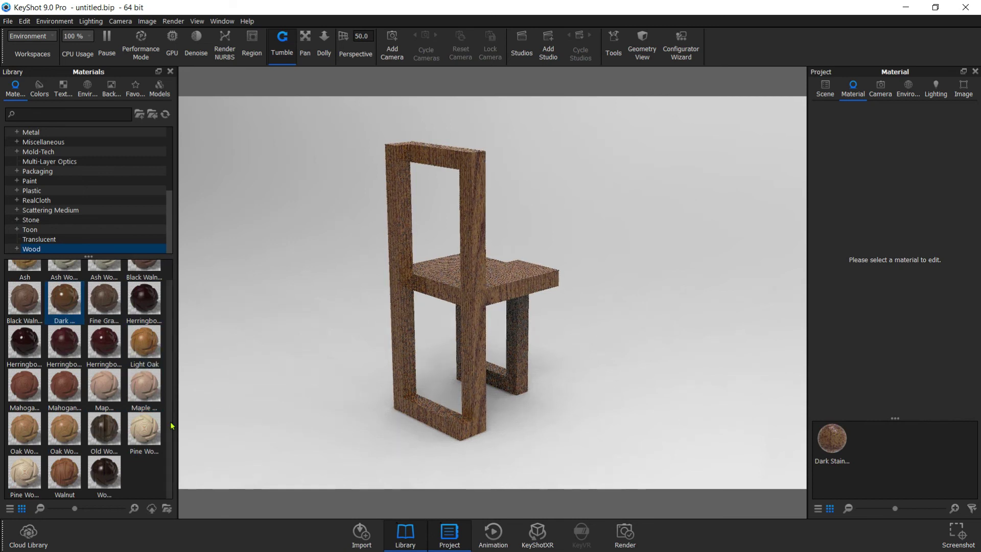
left_click_drag(447, 357, 480, 356)
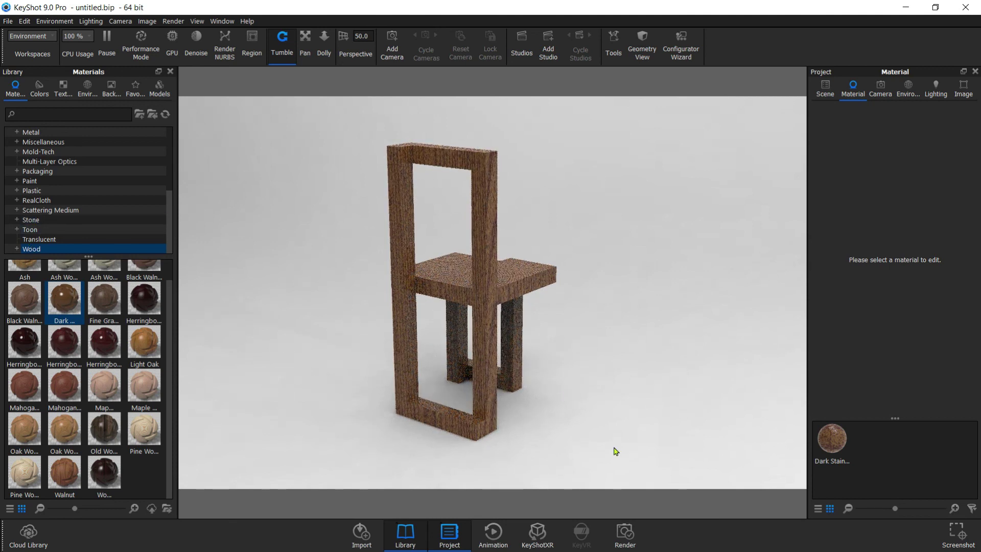
Step: Keep the render output resolution at 1920 x 1199 and review the quality options
left_click(619, 527)
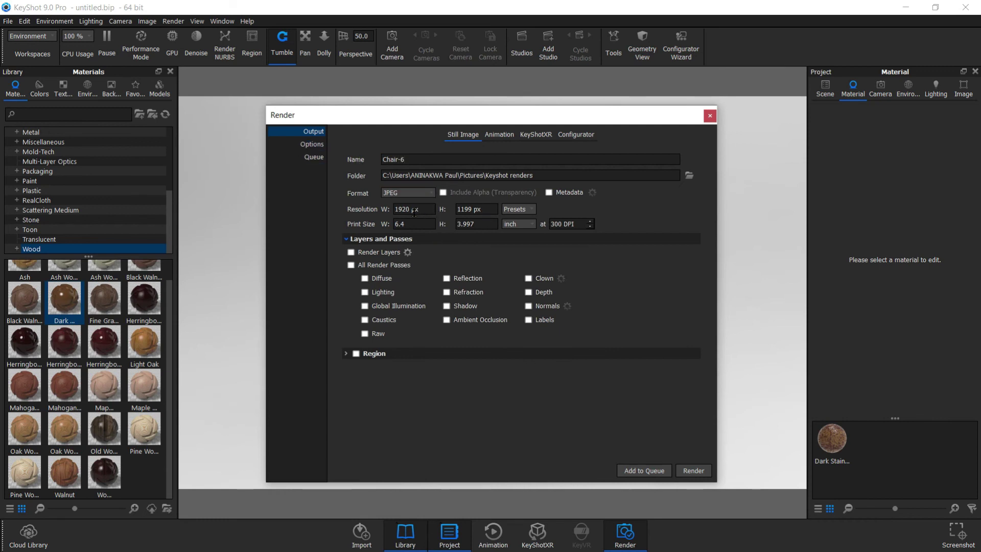
left_click(516, 208)
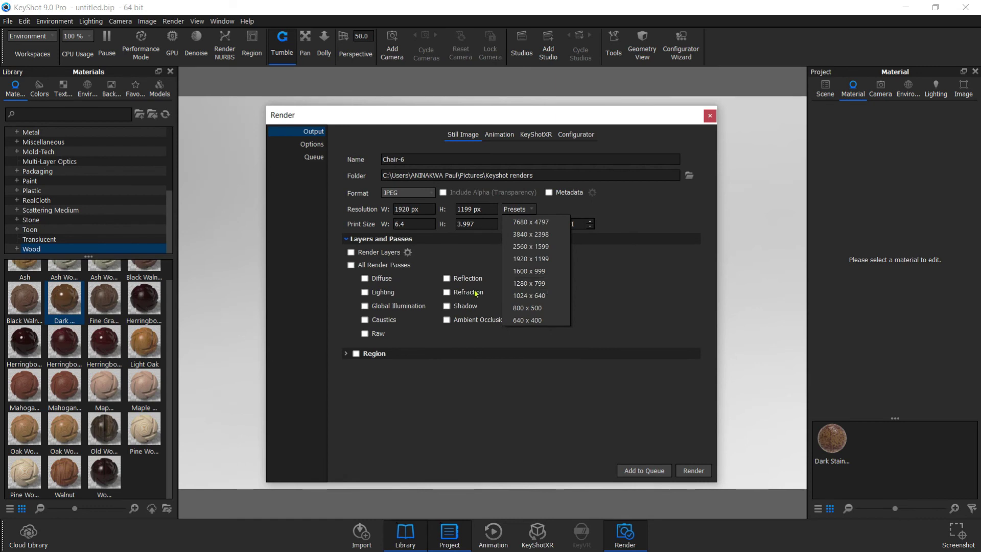
left_click(510, 259)
left_click(311, 144)
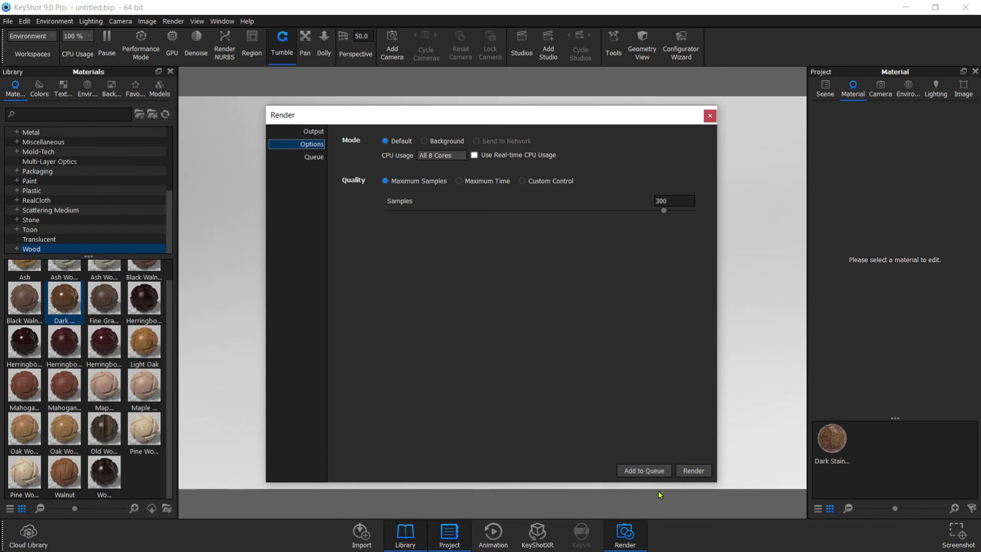
Step: Render the dark-stained chair at 300 samples as Chair-6.jpg and close the render windows
left_click(697, 469)
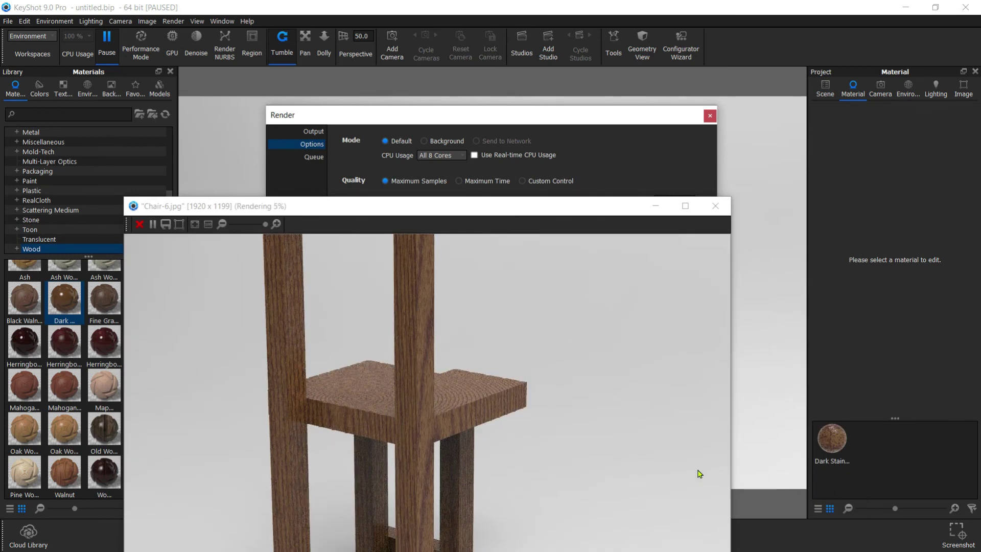
left_click(685, 205)
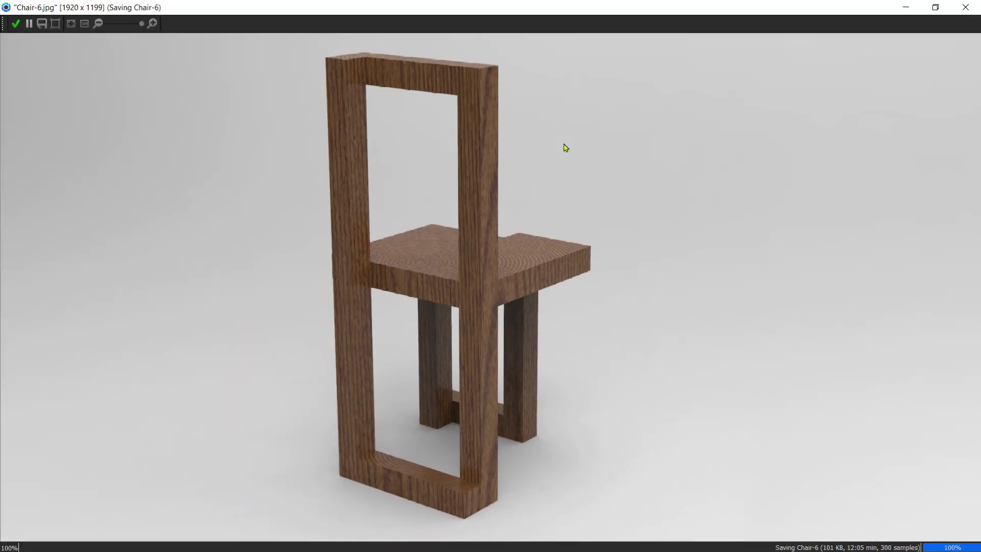
left_click(962, 8)
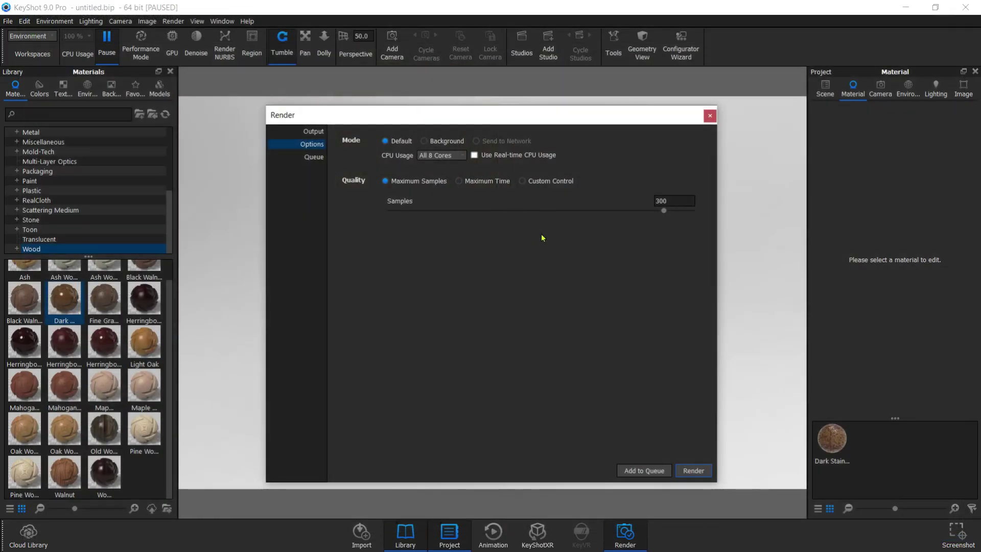
left_click(710, 117)
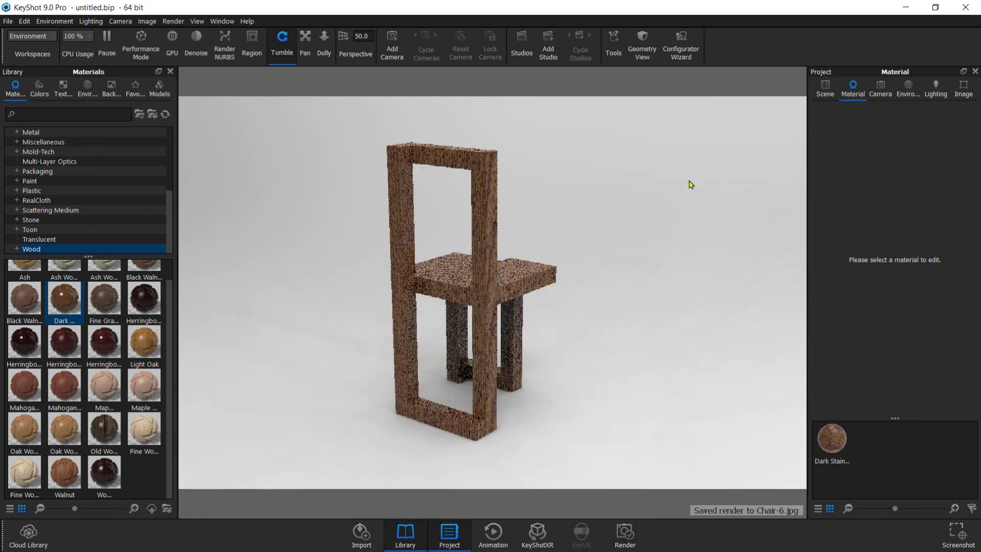
Step: Orbit the chair to a front three-quarter view
mouse_move(529, 386)
left_mouse_down()
mouse_move(433, 329)
mouse_move(274, 367)
left_mouse_up()
mouse_move(305, 311)
left_mouse_down()
mouse_move(439, 323)
mouse_move(507, 306)
mouse_move(321, 316)
mouse_move(267, 332)
mouse_move(422, 363)
mouse_move(412, 387)
mouse_move(300, 397)
mouse_move(501, 369)
mouse_move(497, 339)
left_mouse_up()
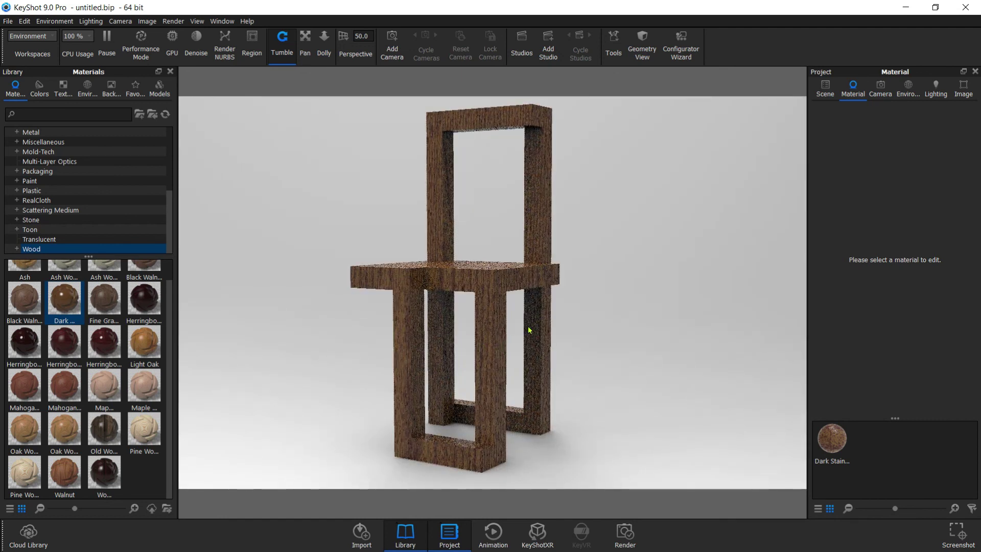
left_click_drag(490, 324, 486, 322)
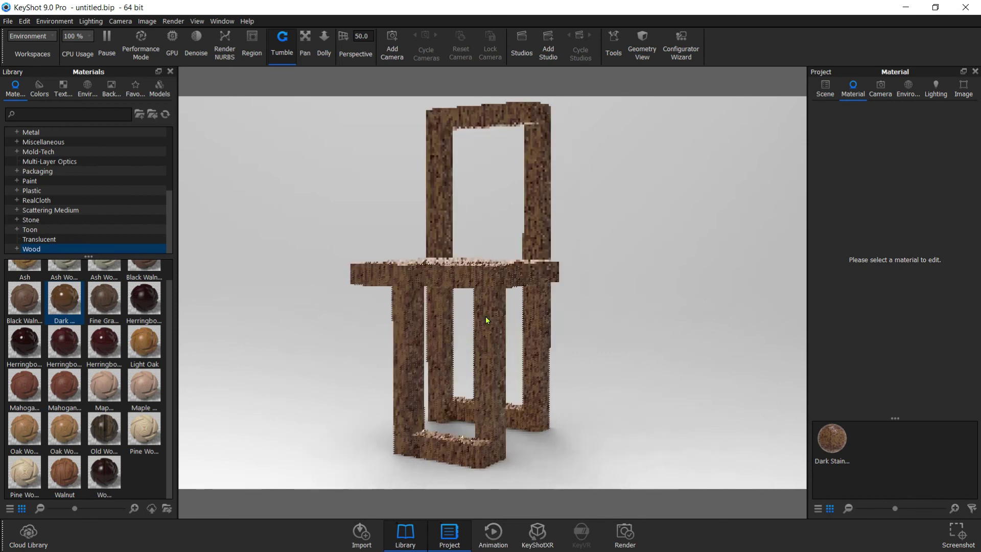
scroll(31, 286, "up", 1)
Step: Try Oak Wood Rough, then settle on Light Oak wood for the chair
mouse_move(144, 364)
left_mouse_down()
mouse_move(404, 318)
mouse_move(405, 338)
left_mouse_up()
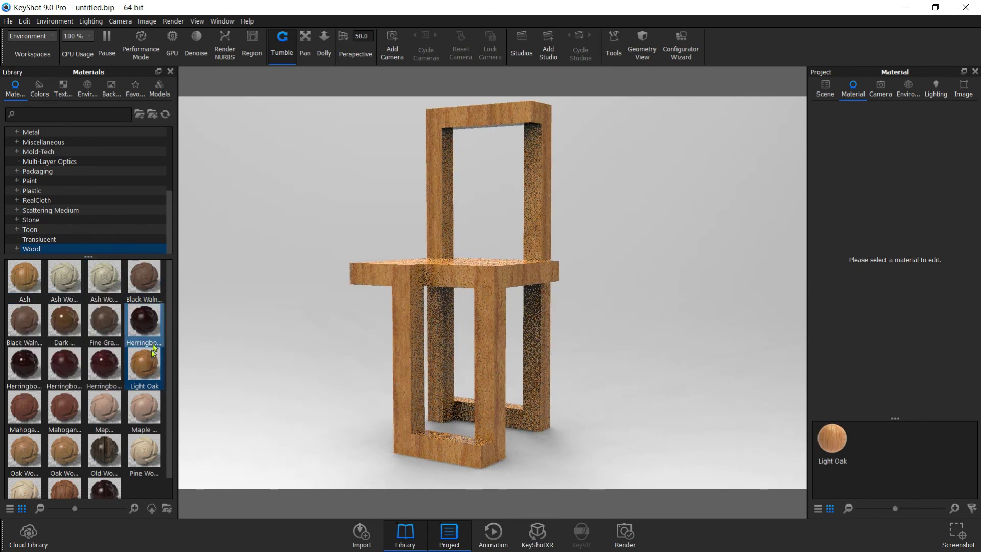
left_click_drag(167, 328, 168, 361)
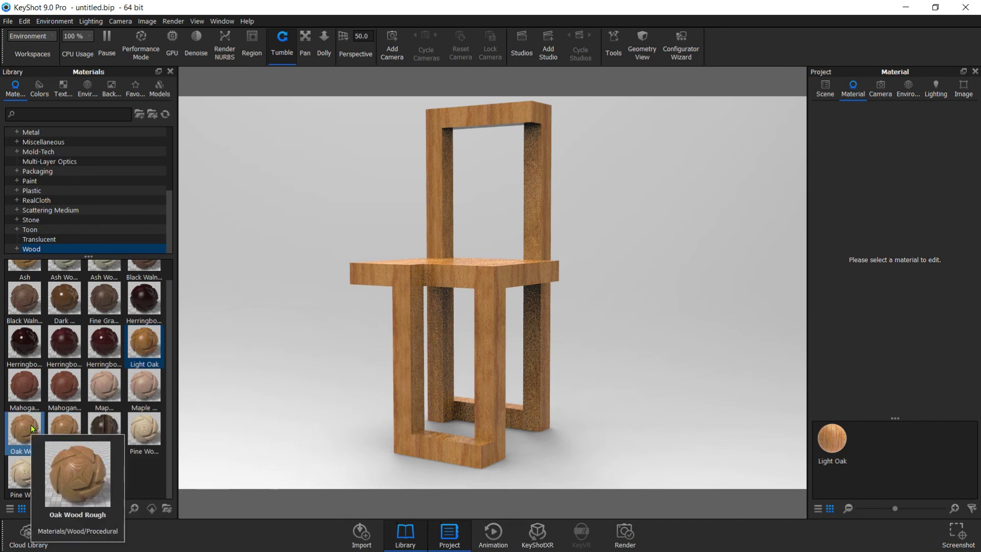
left_click_drag(57, 427, 402, 305)
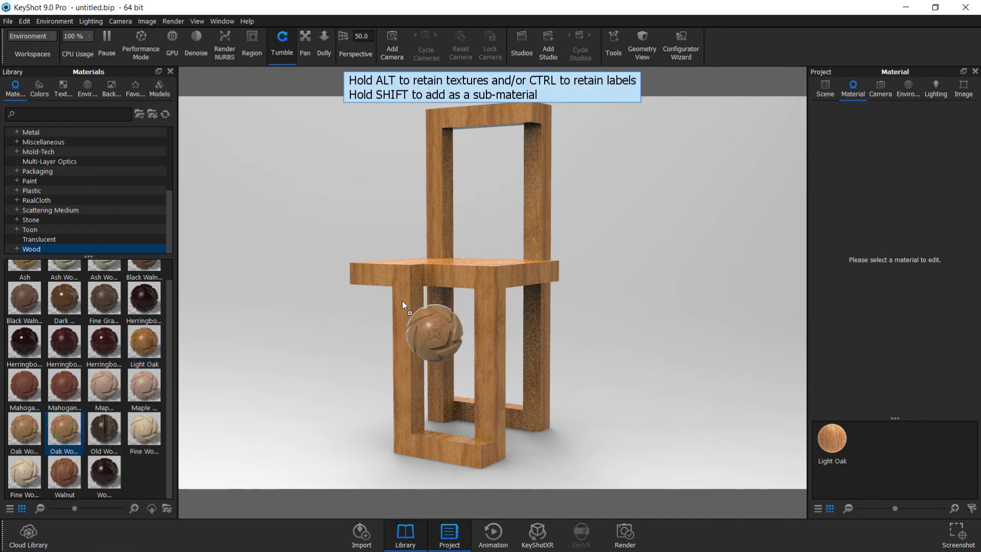
mouse_move(144, 342)
left_mouse_down()
mouse_move(450, 284)
mouse_move(446, 248)
left_mouse_up()
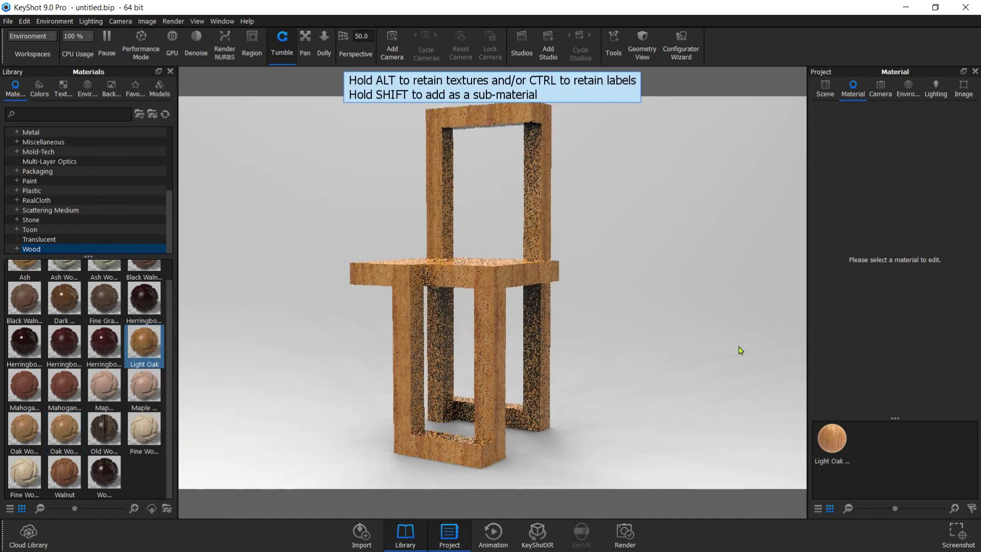
left_click(624, 534)
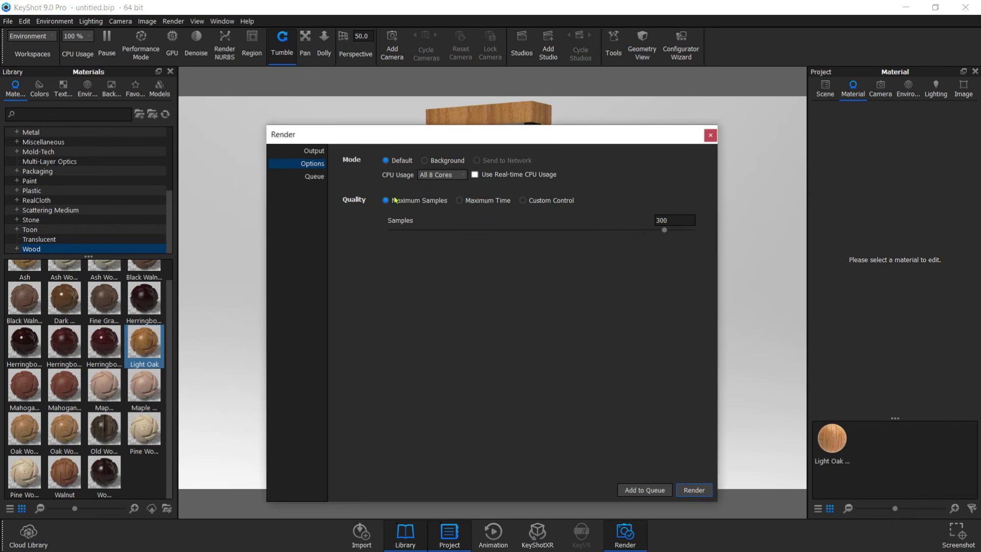
Step: Set the render's maximum time limit to 0 h 16 min 0 s
left_click(312, 150)
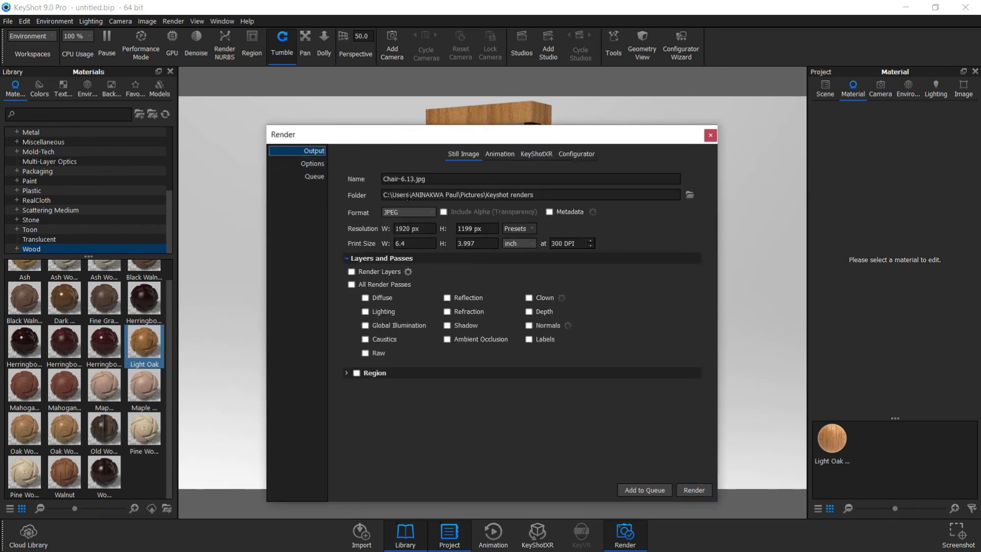
left_click(312, 163)
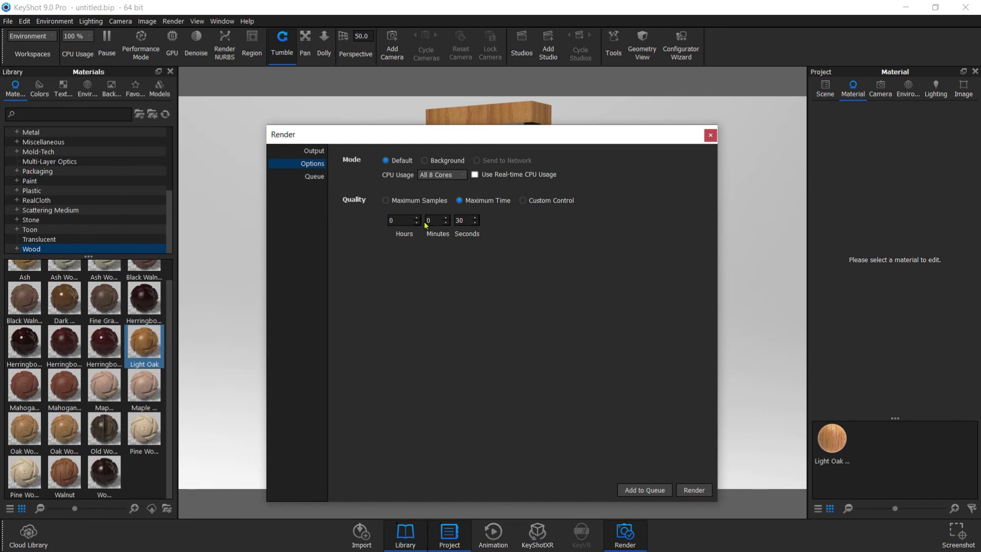
left_click(434, 217)
type("16")
double_click(463, 221)
type("0")
left_click(521, 254)
left_click(405, 220)
Step: Render the Light Oak chair at 1920 x 1199 as Chair-6.13.jpg
mouse_move(504, 147)
left_mouse_down()
mouse_move(430, 223)
mouse_move(559, 90)
left_mouse_up()
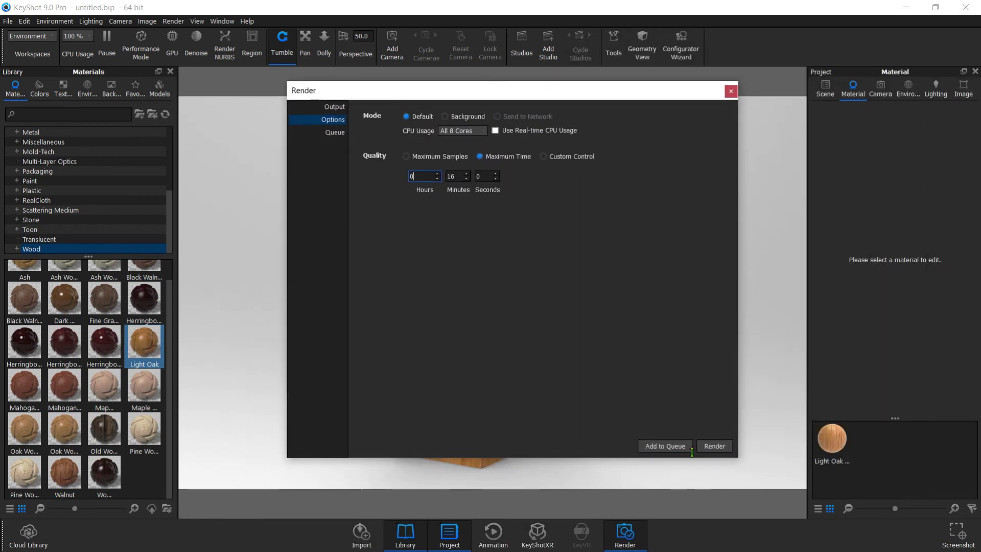
left_click(719, 445)
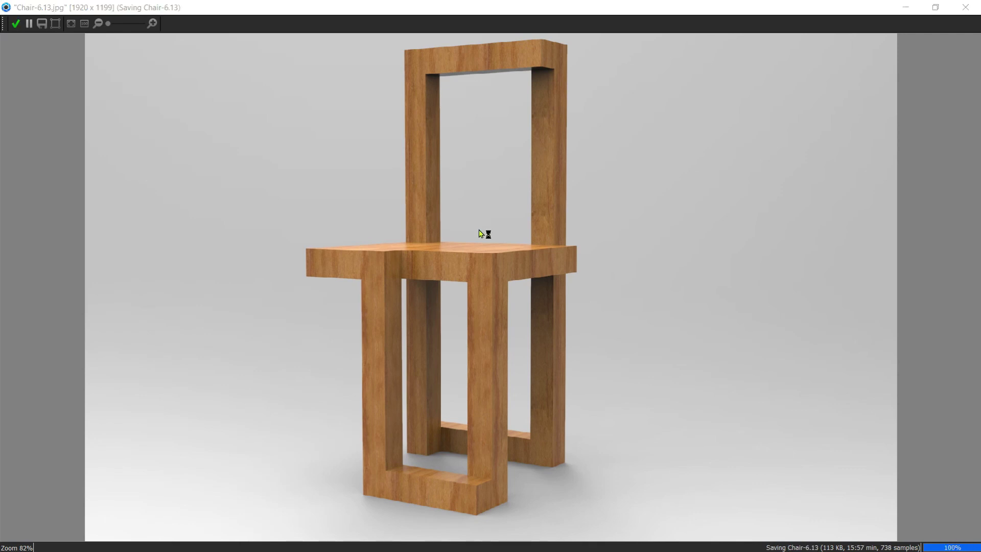
key("super+e")
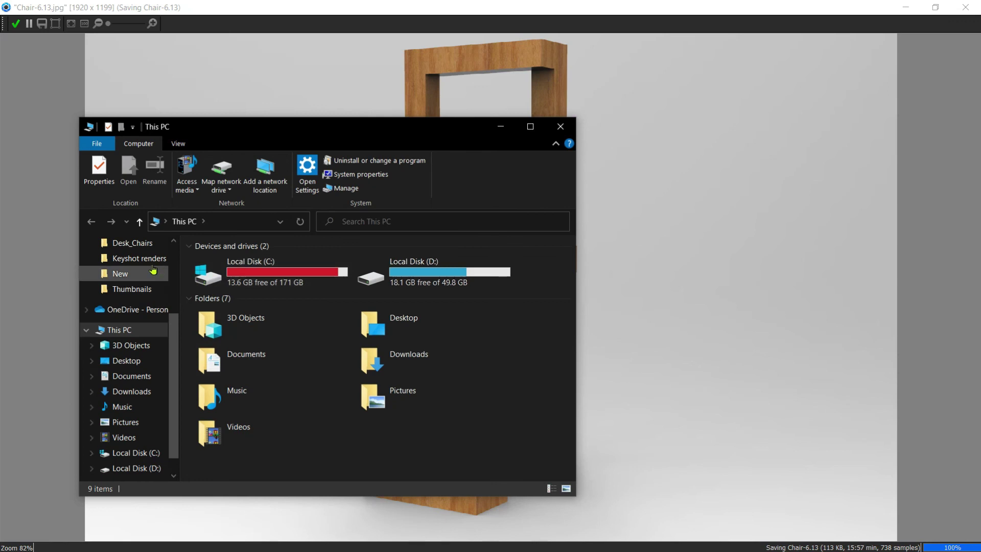
Step: From the Keyshot renders folder, view Chair-6.jpg then Chair-6.13.jpg in Picasa
left_click(149, 260)
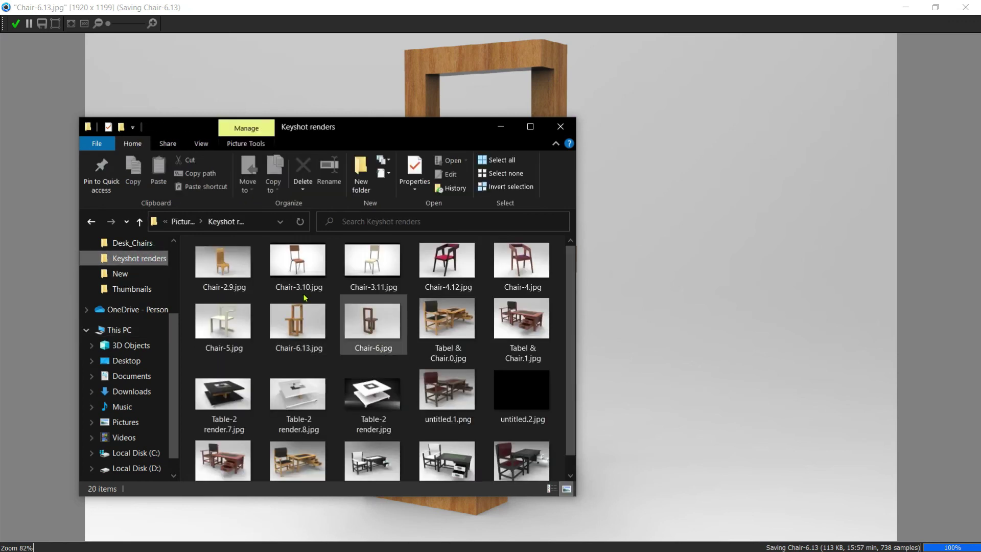
left_click(371, 315)
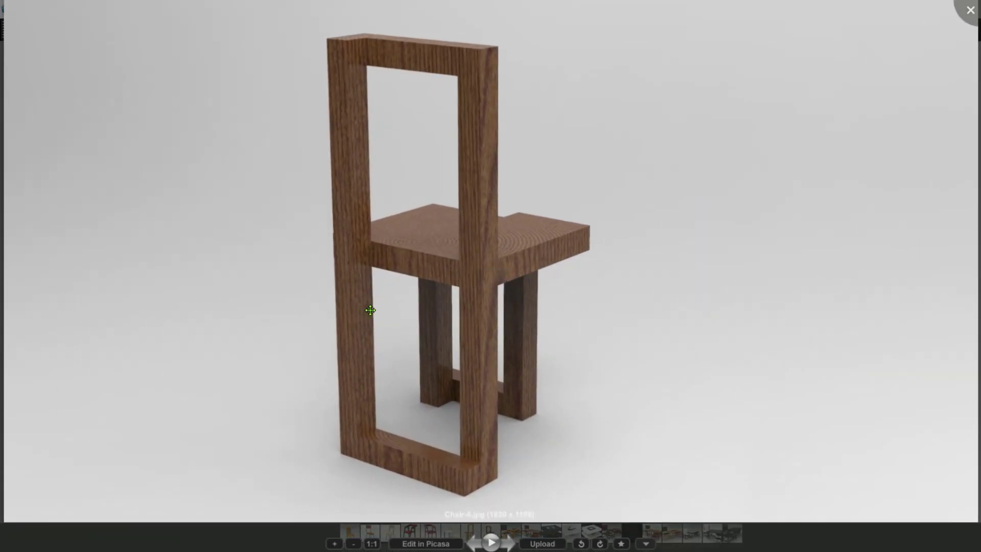
key("Right")
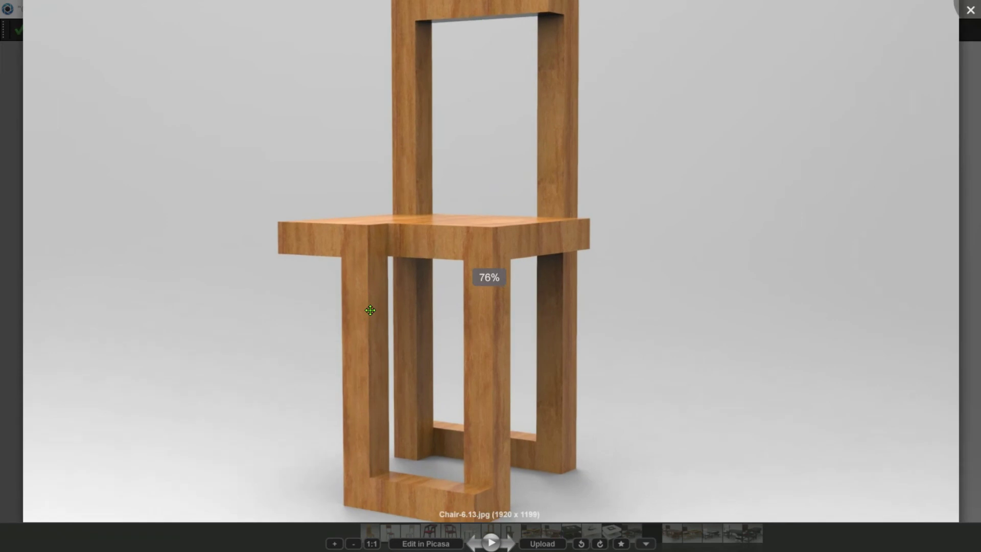